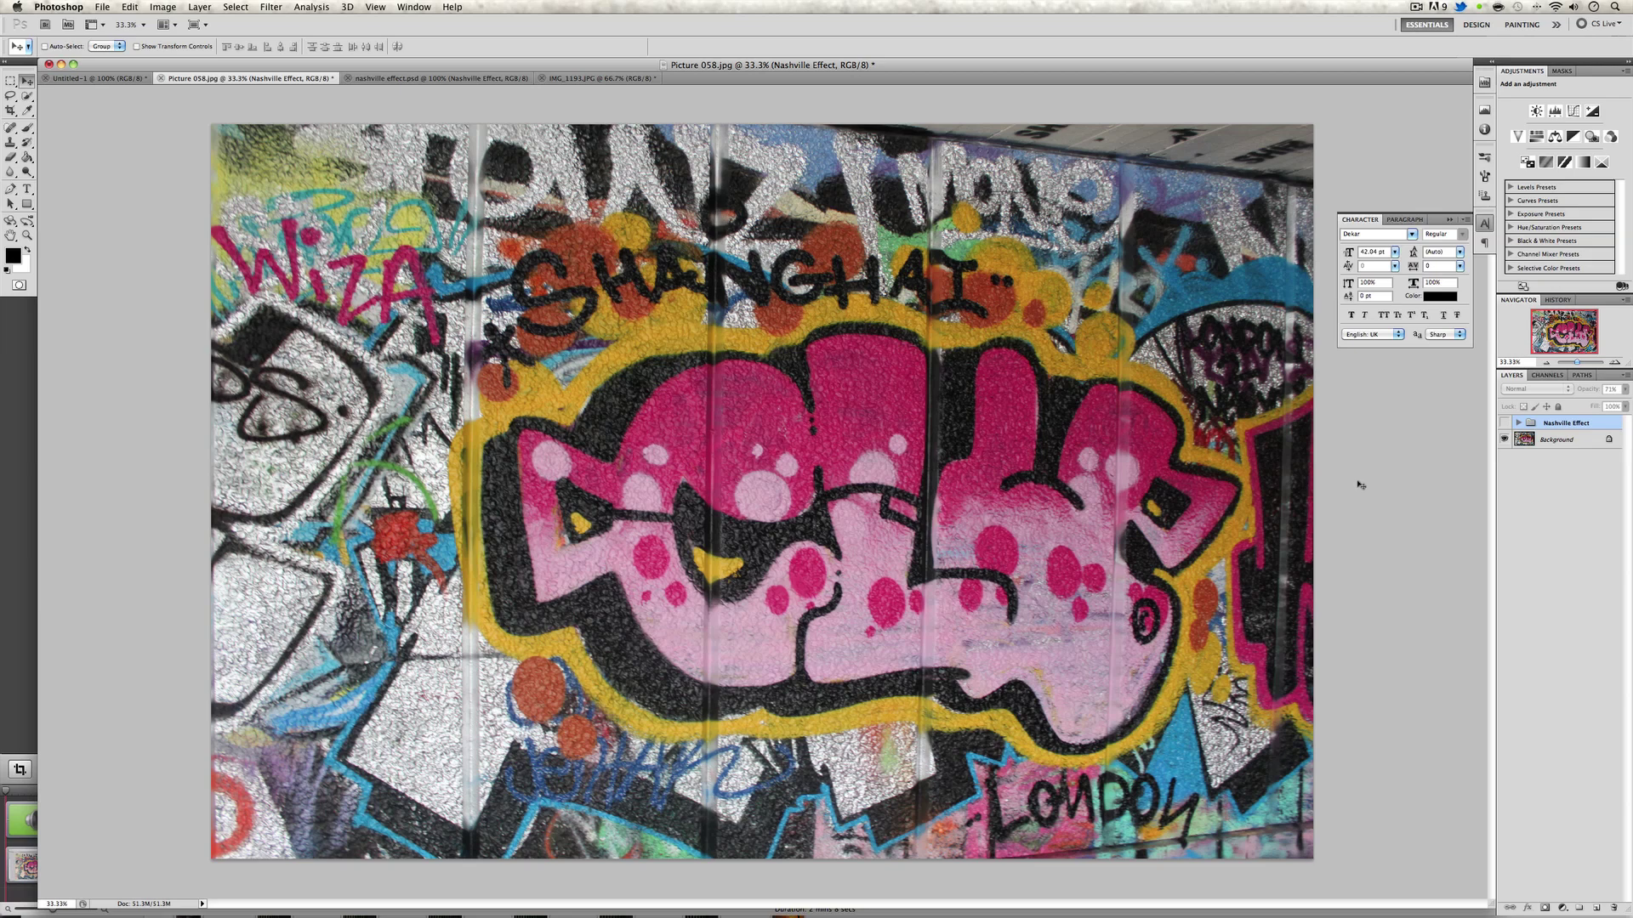
Make the Nashville Effect group visible to give the graffiti photo its faded, warm vintage tone
left_click(1531, 494)
left_click(1503, 423)
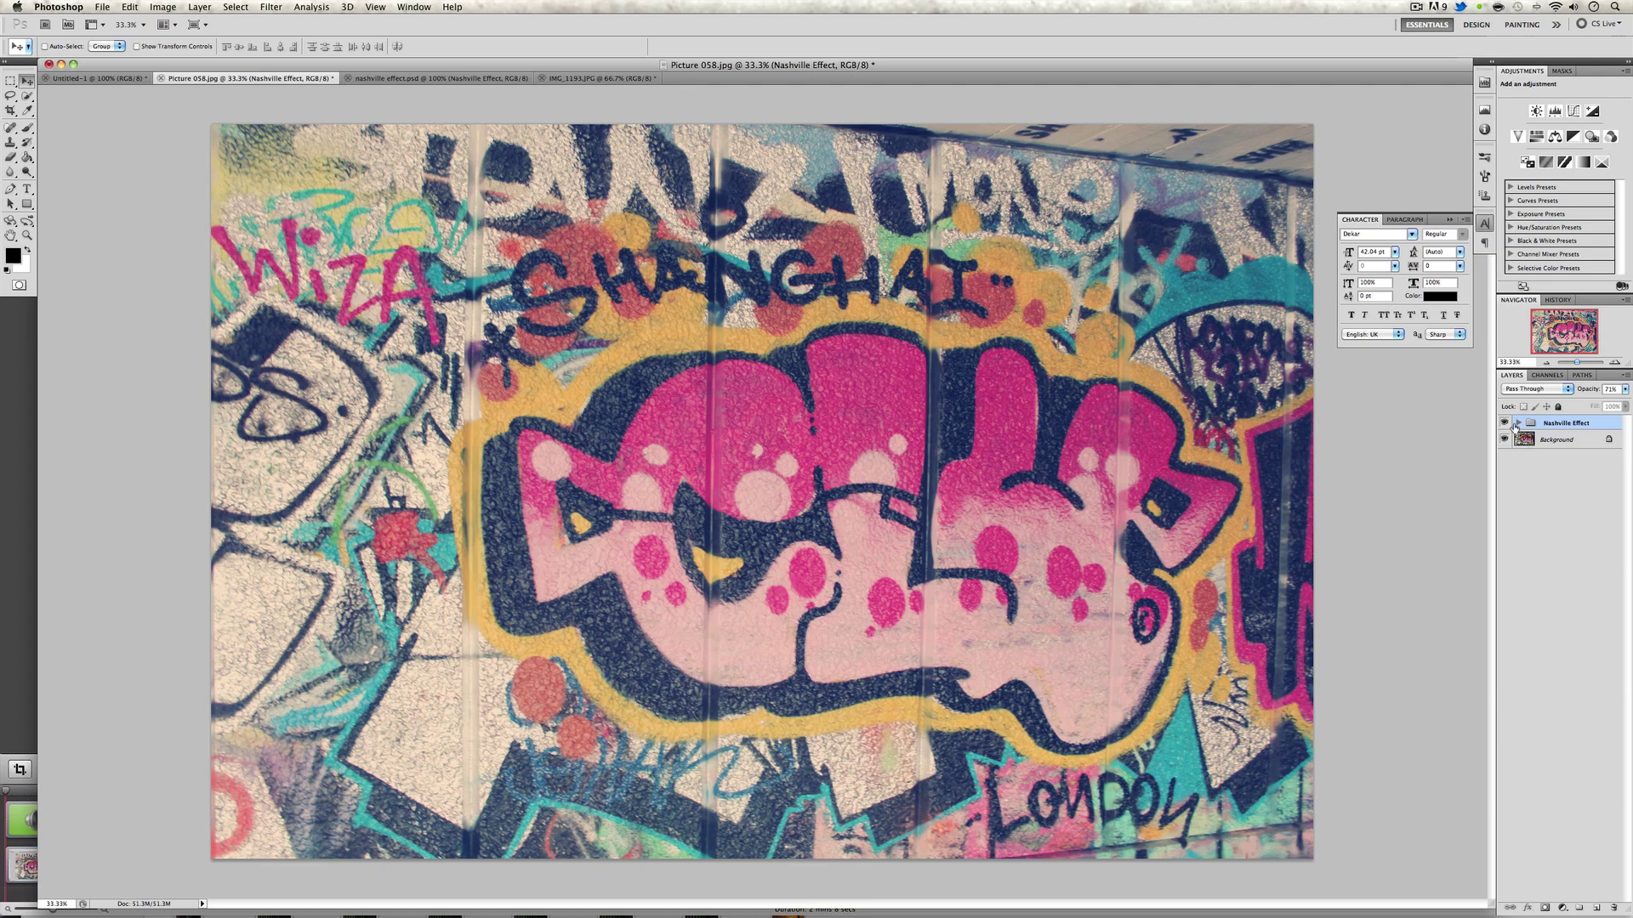
Delete the Nashville Effect group, leaving only the Background layer with the photo's original colours
left_click(1543, 422)
key("Delete")
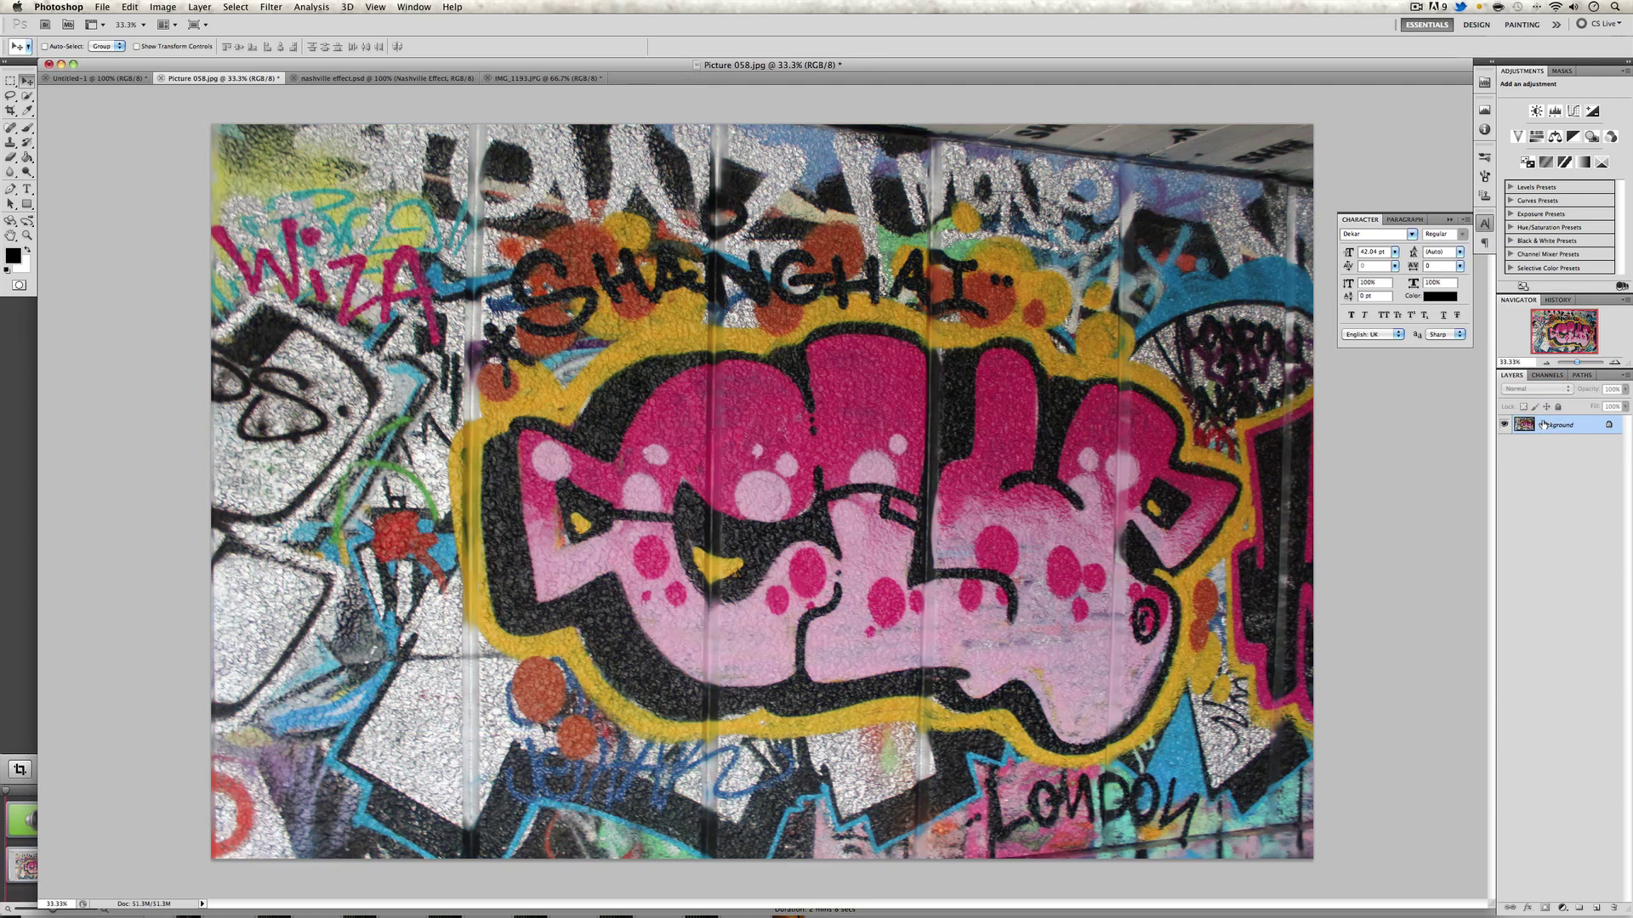
left_click(1536, 505)
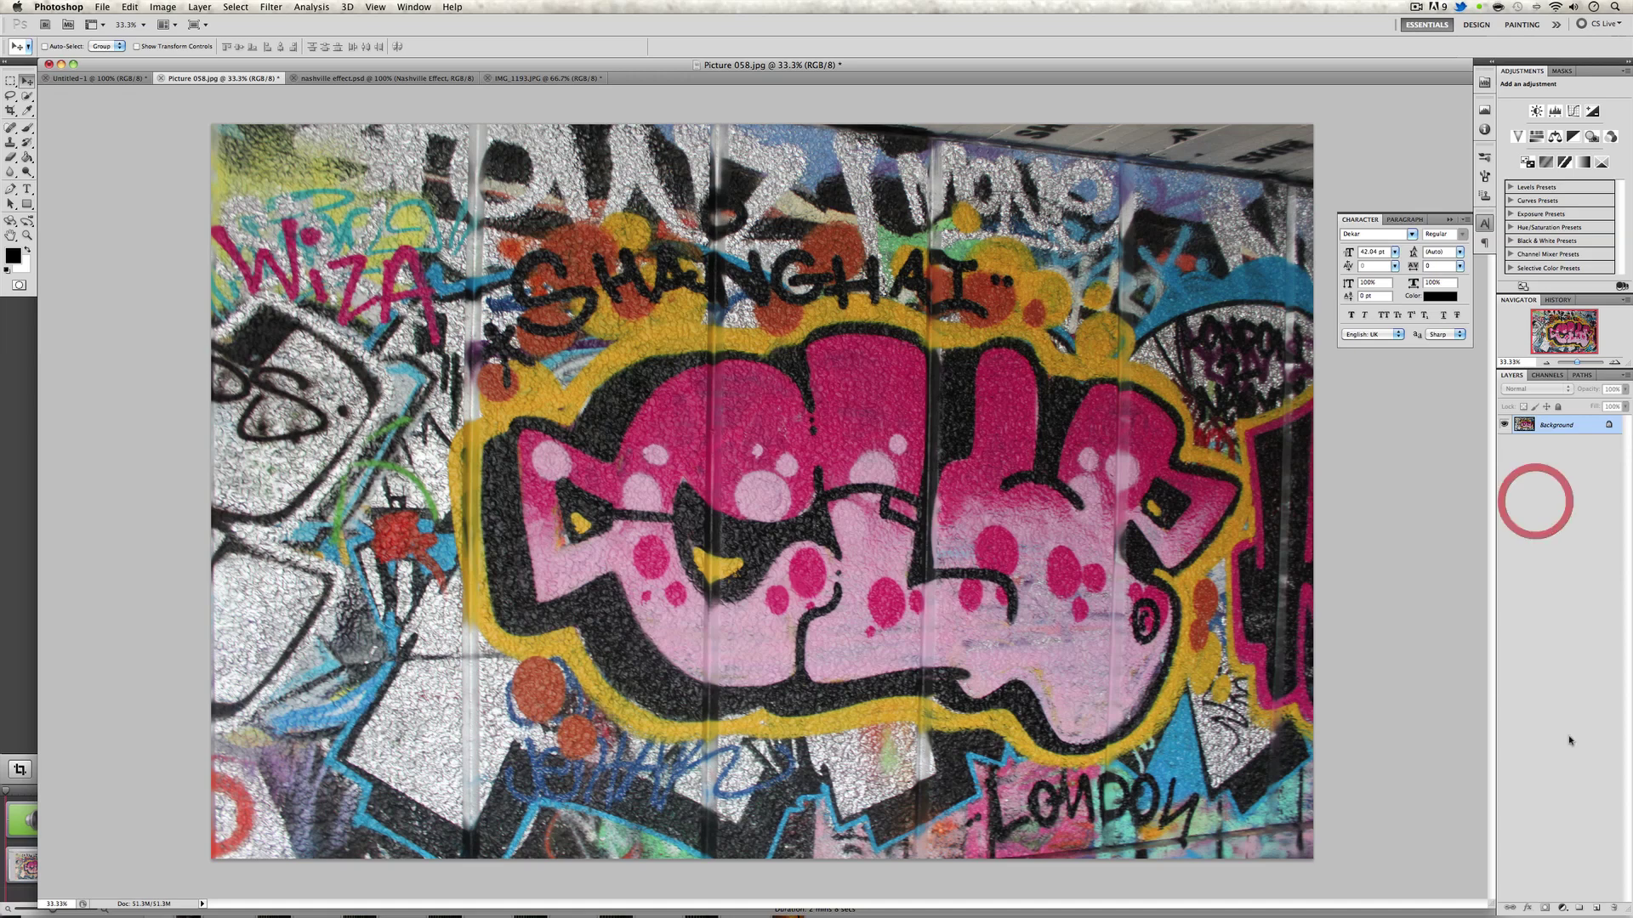
Add a Curves adjustment layer and set the Green channel black point output to 37
left_click(1564, 910)
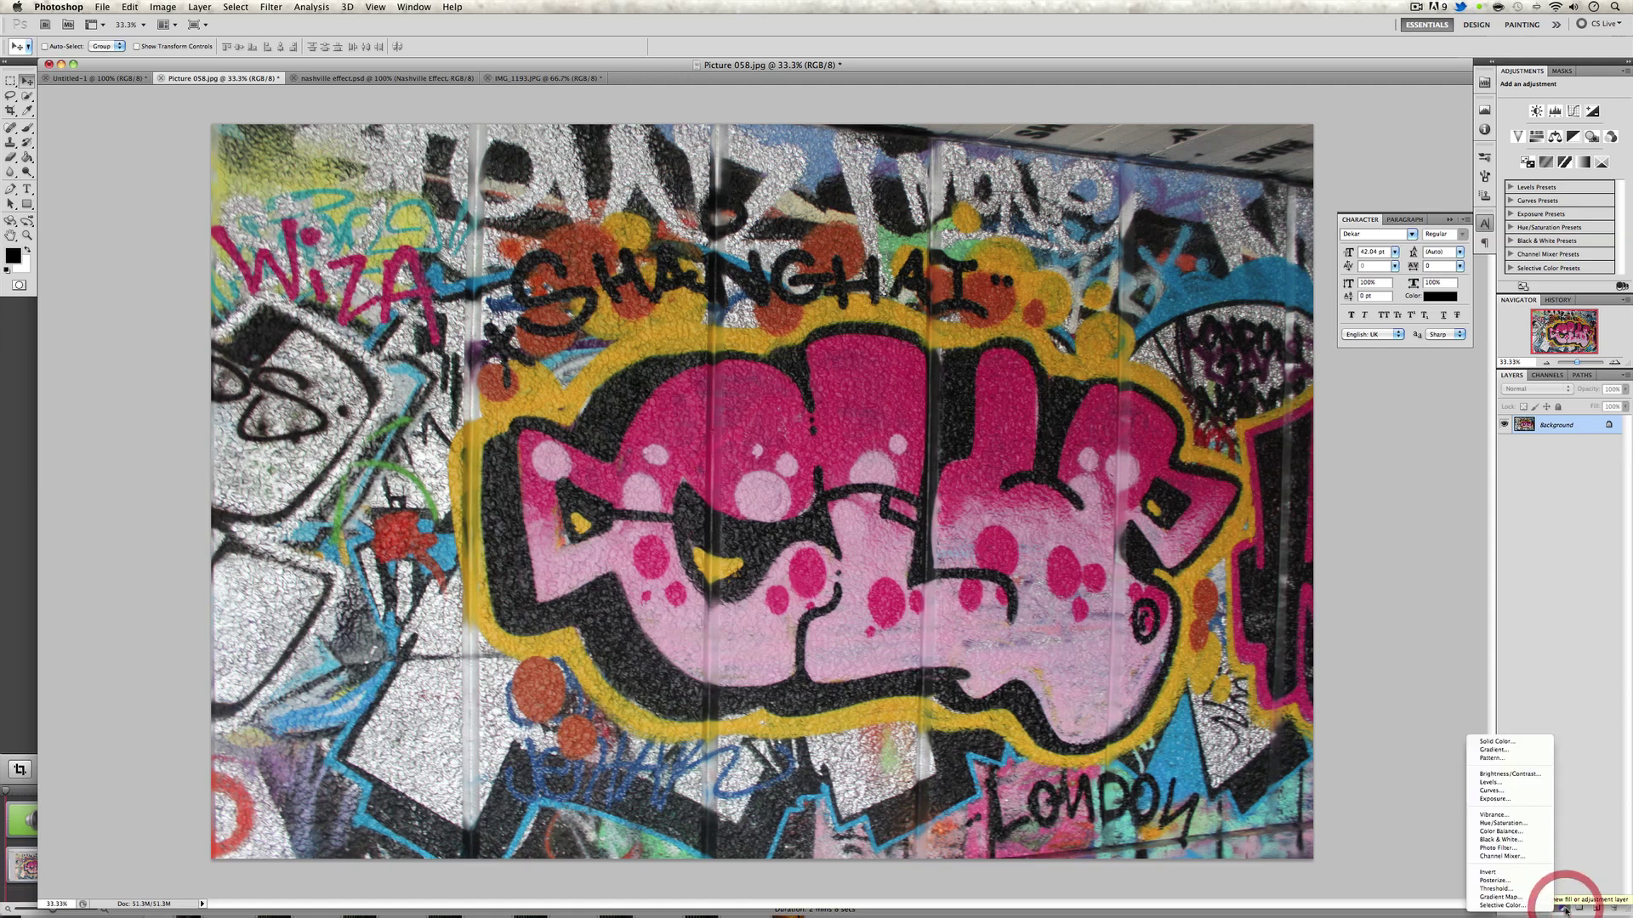
left_click(1529, 790)
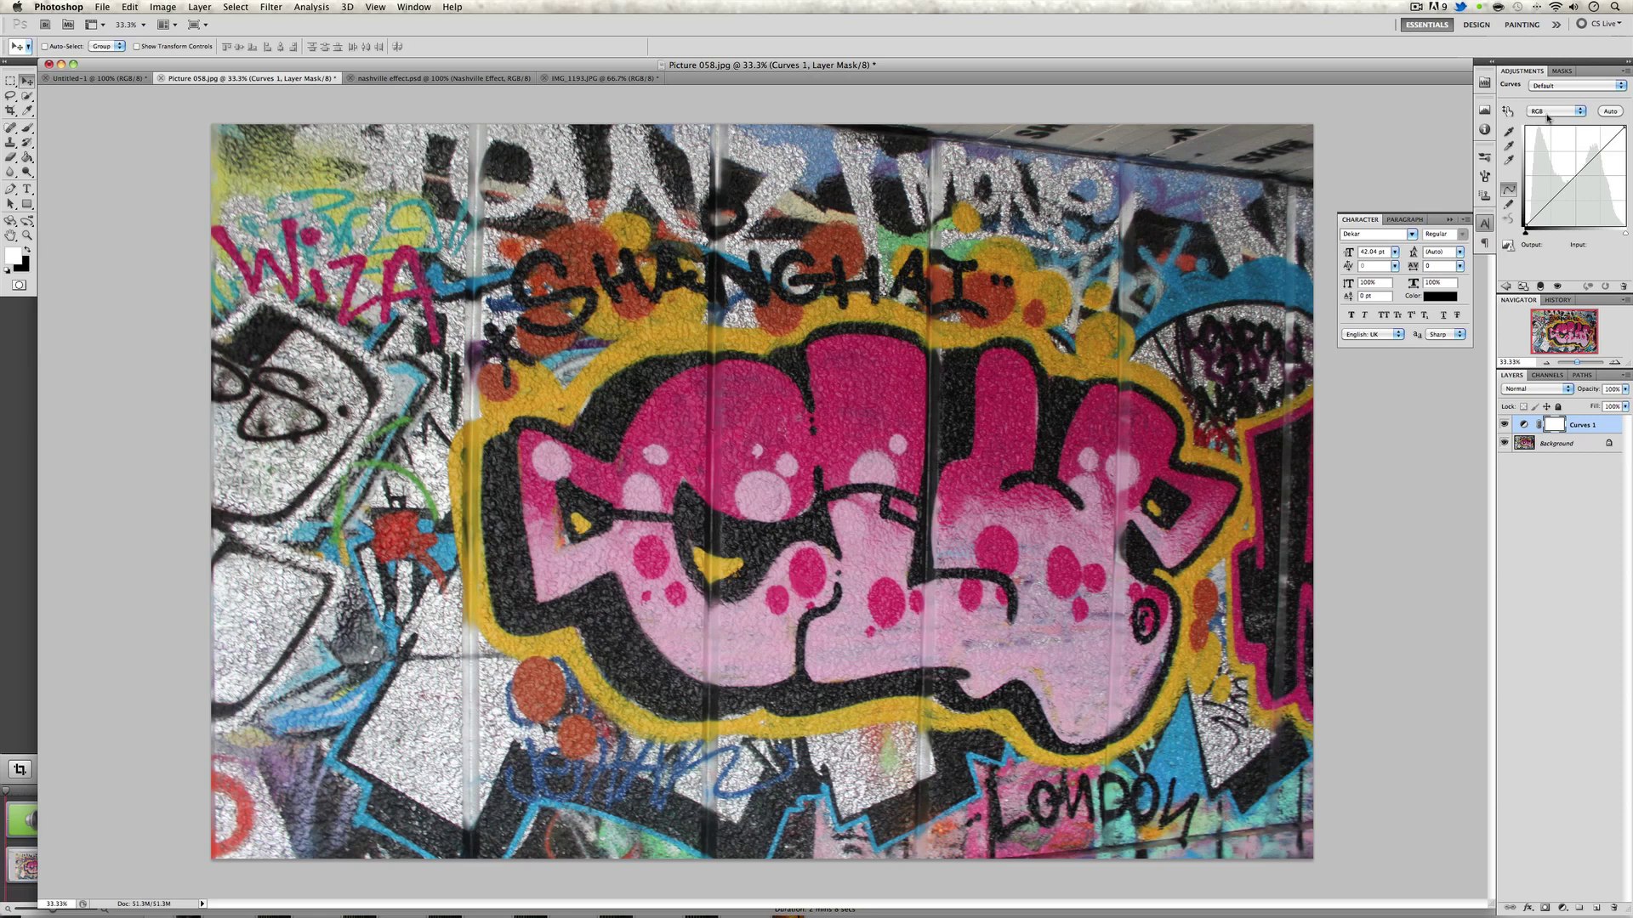
left_click(1550, 114)
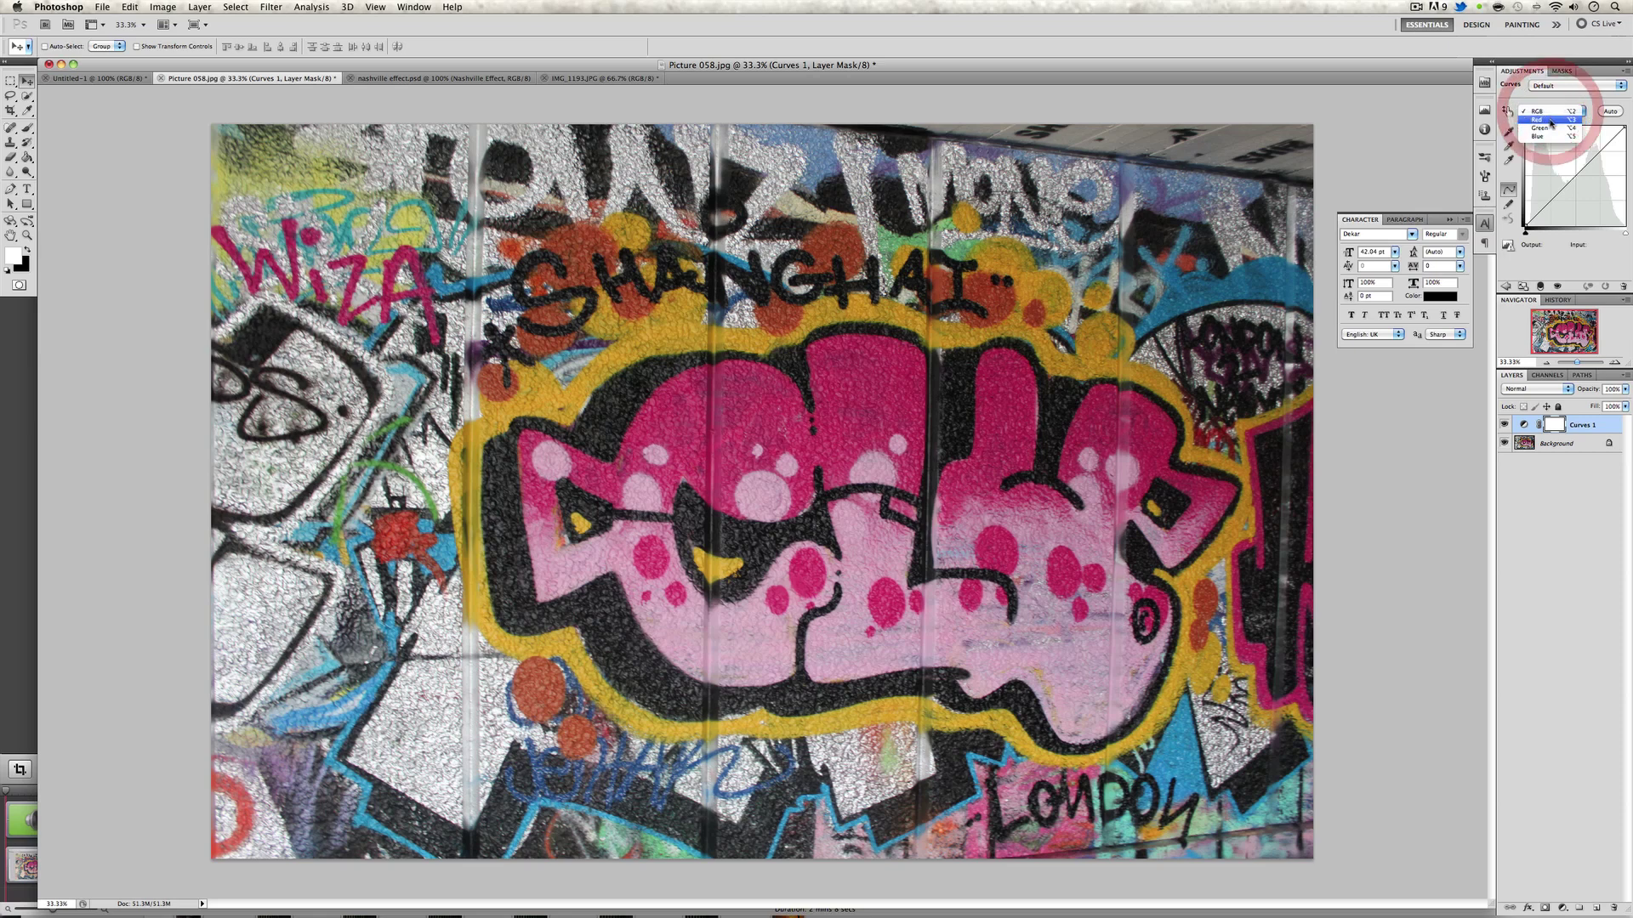
left_click(1551, 130)
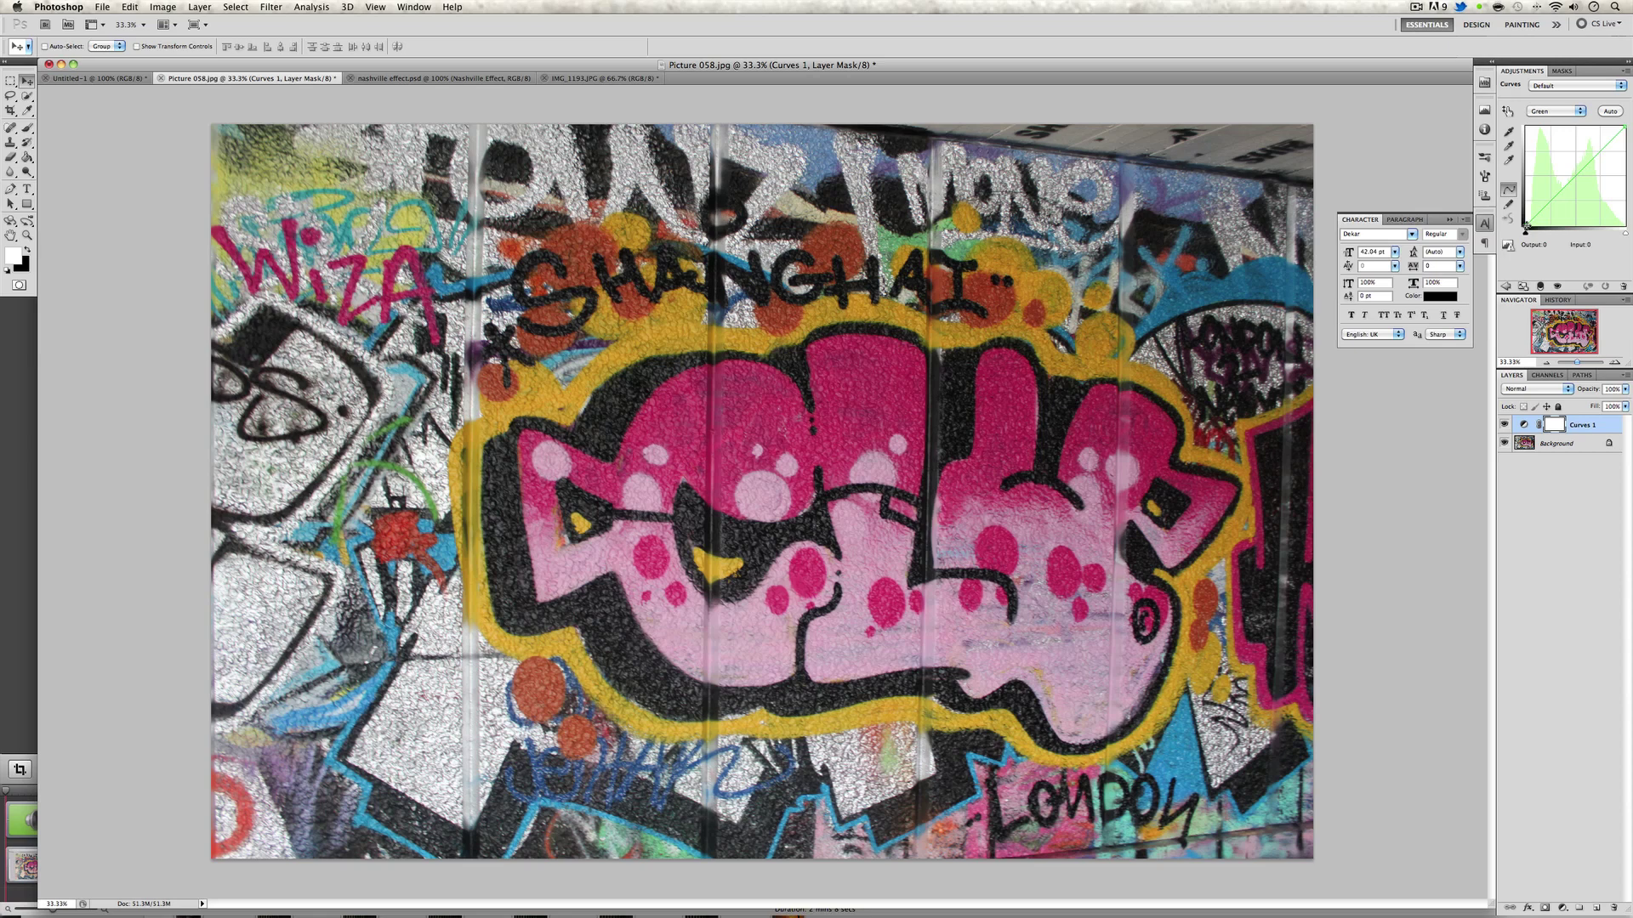
left_click(1525, 225)
left_click(1541, 247)
type("37")
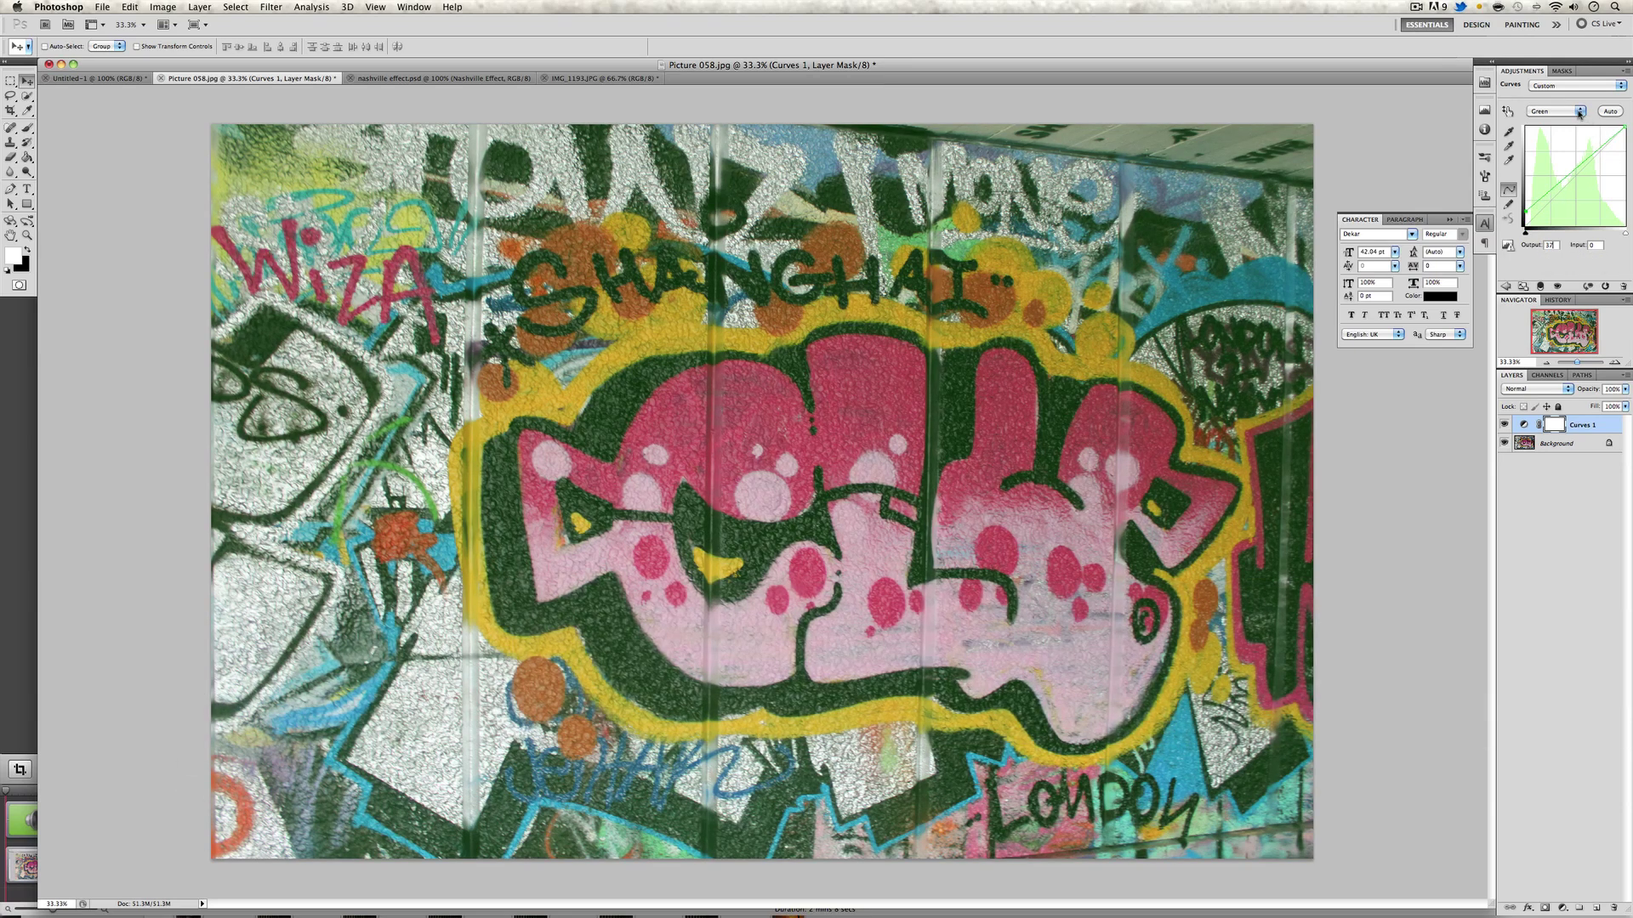
Set the Blue channel black point output to 131 for a bluish cast
left_click(1578, 111)
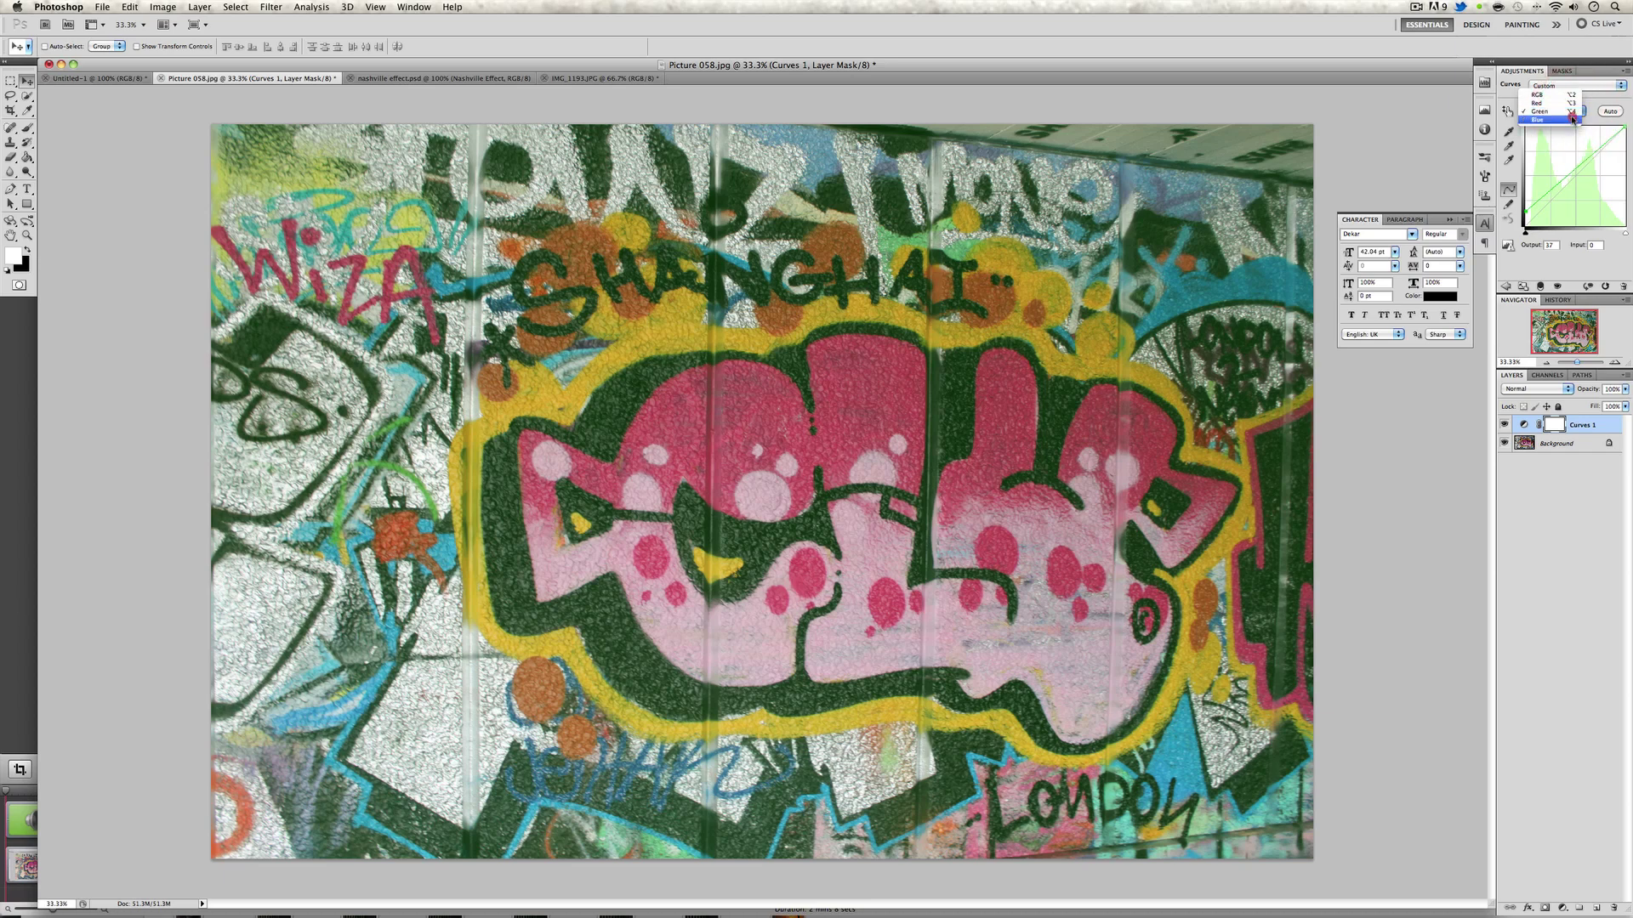
left_click(1572, 119)
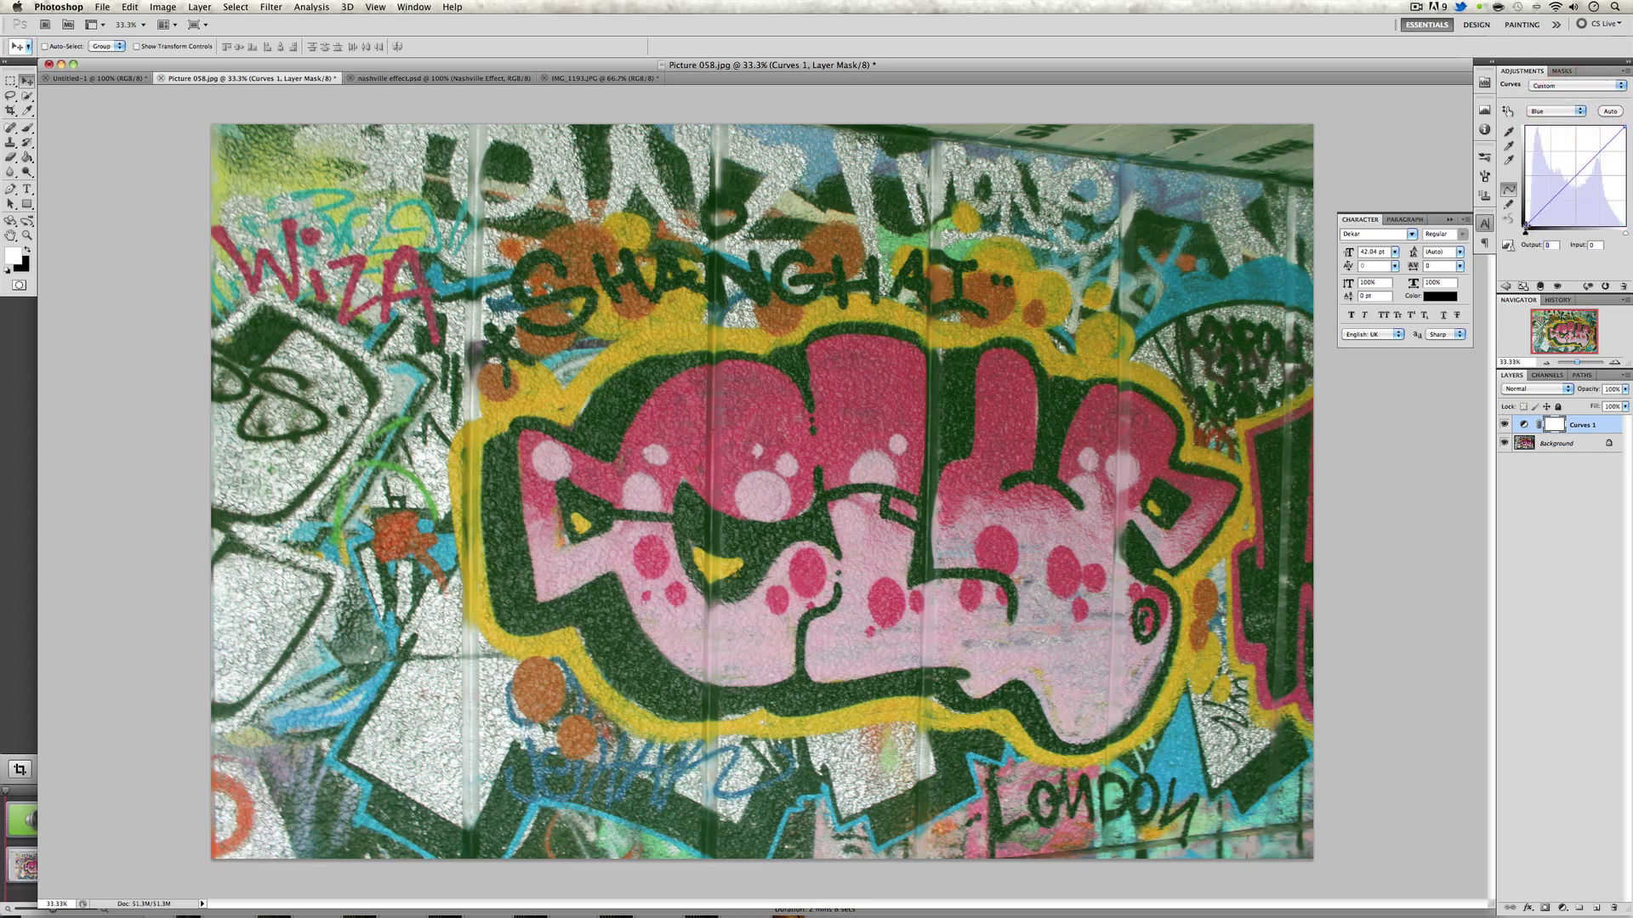
left_click(1526, 225)
left_click(1546, 245)
left_click(1545, 247)
type("131")
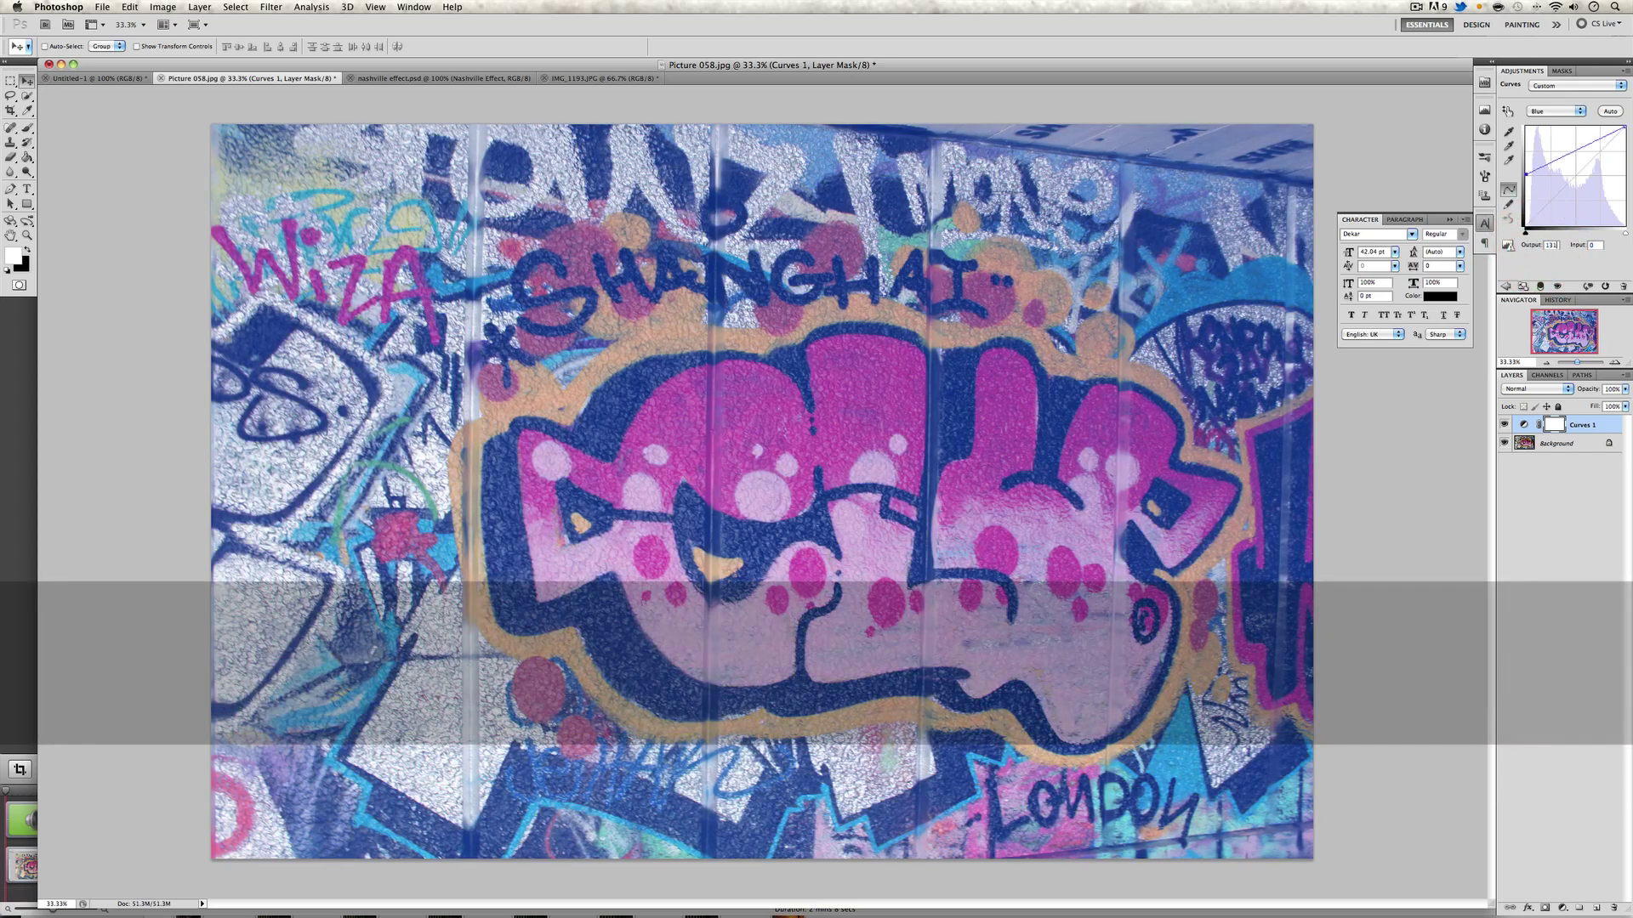
Add a Levels adjustment layer with midtones at 1.36 and white input at 236
left_click(1584, 492)
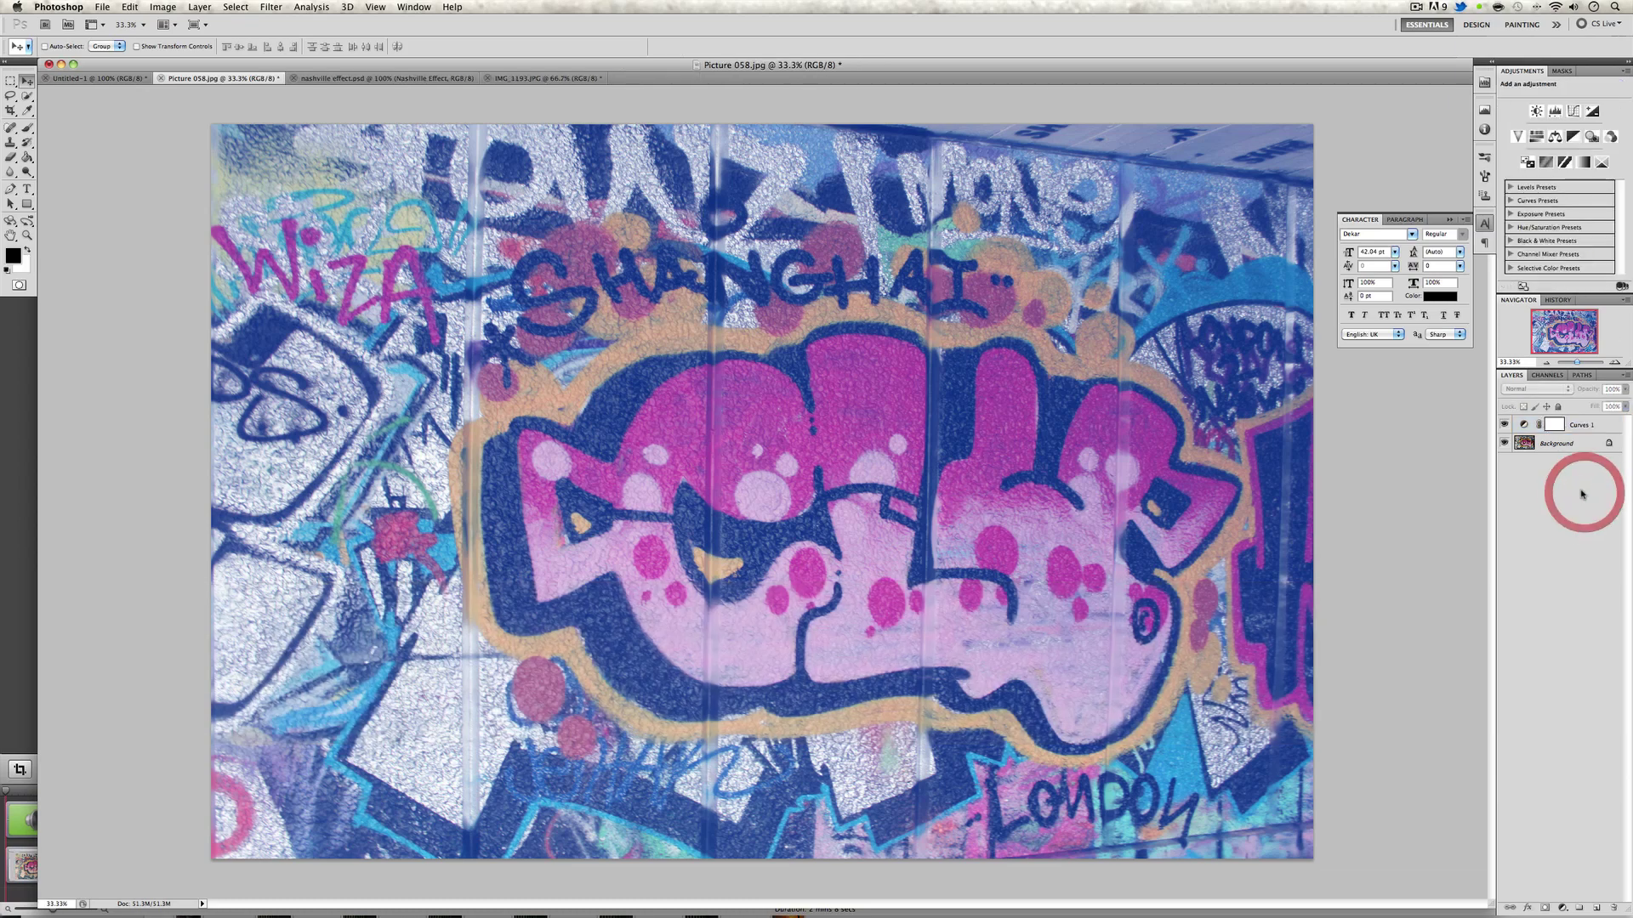
left_click(1563, 908)
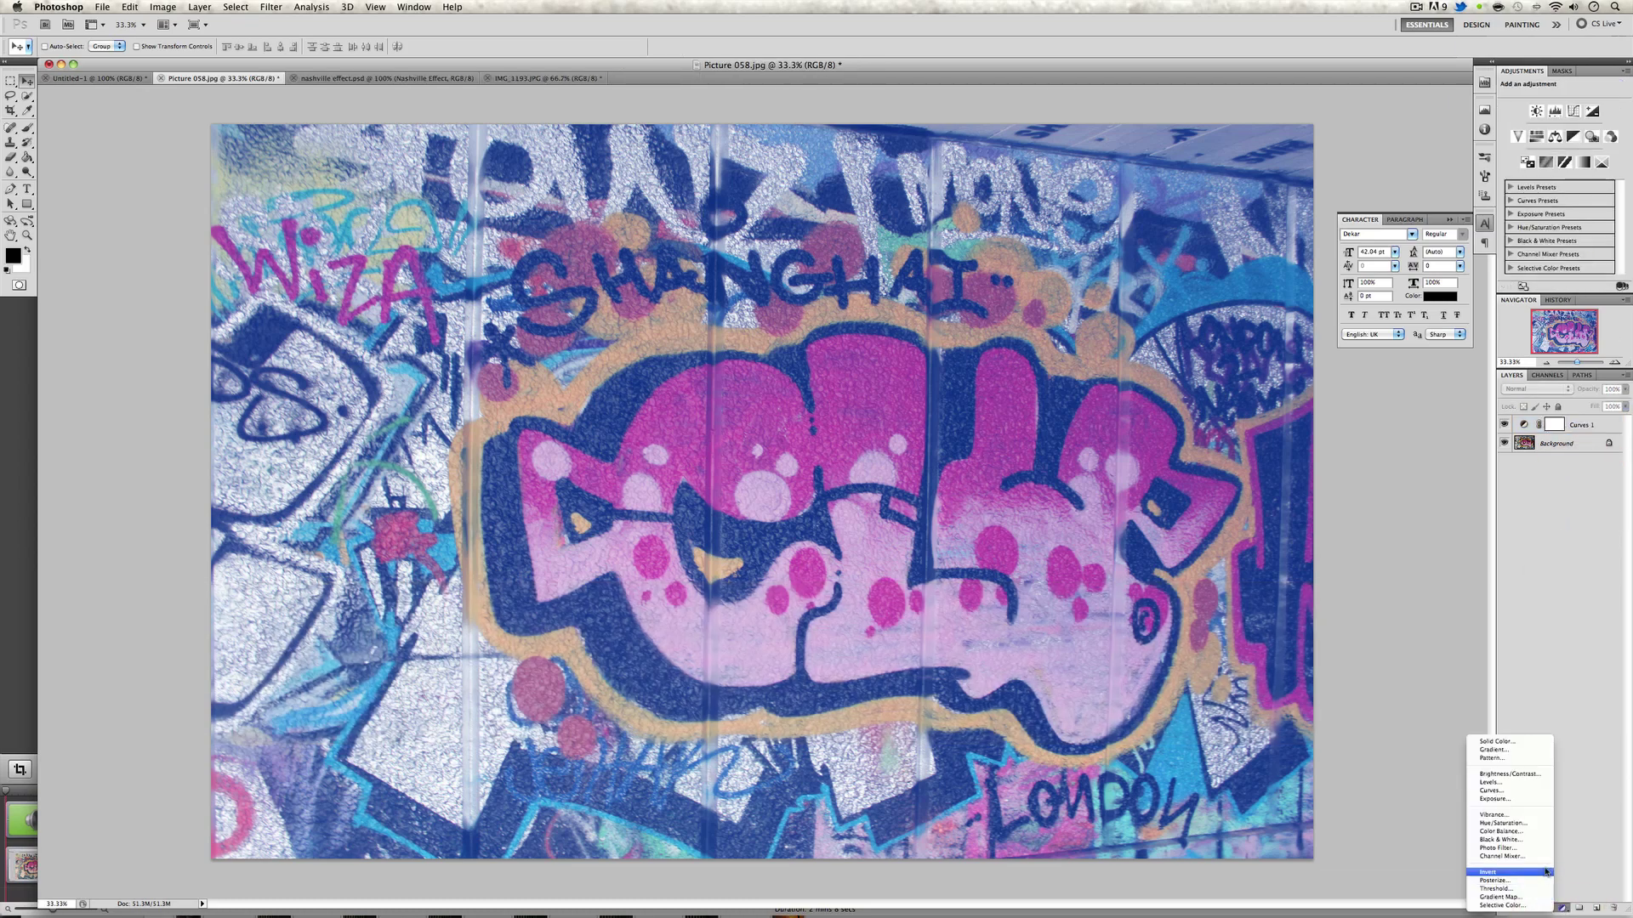
left_click(1538, 787)
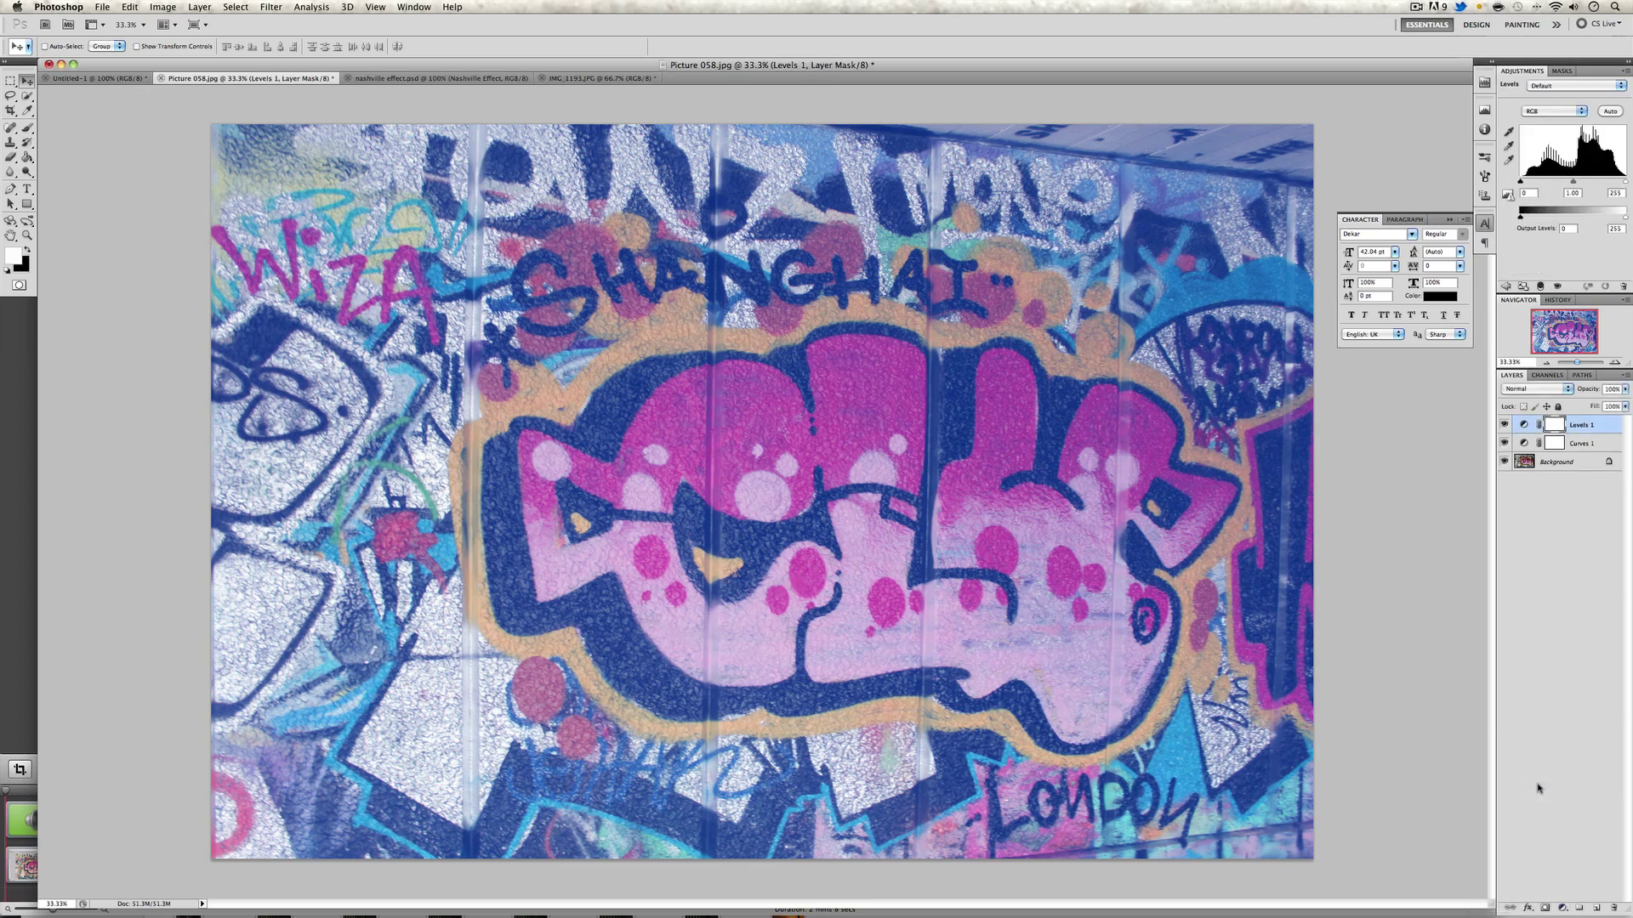
left_click(1563, 195)
type("1.3")
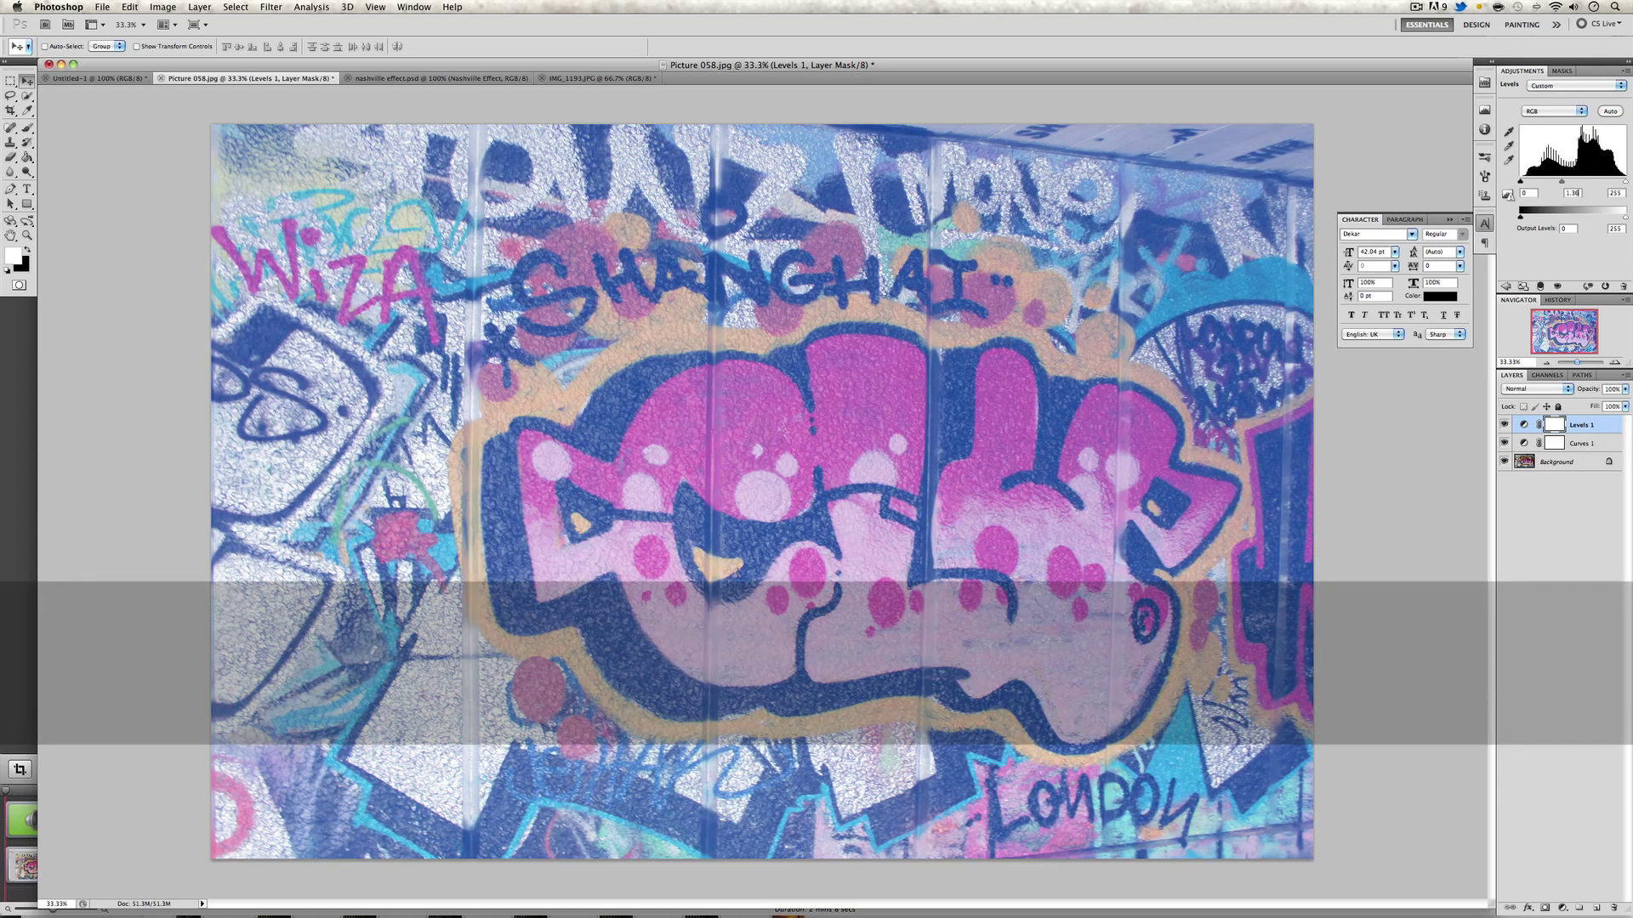
type("6")
left_click(1608, 193)
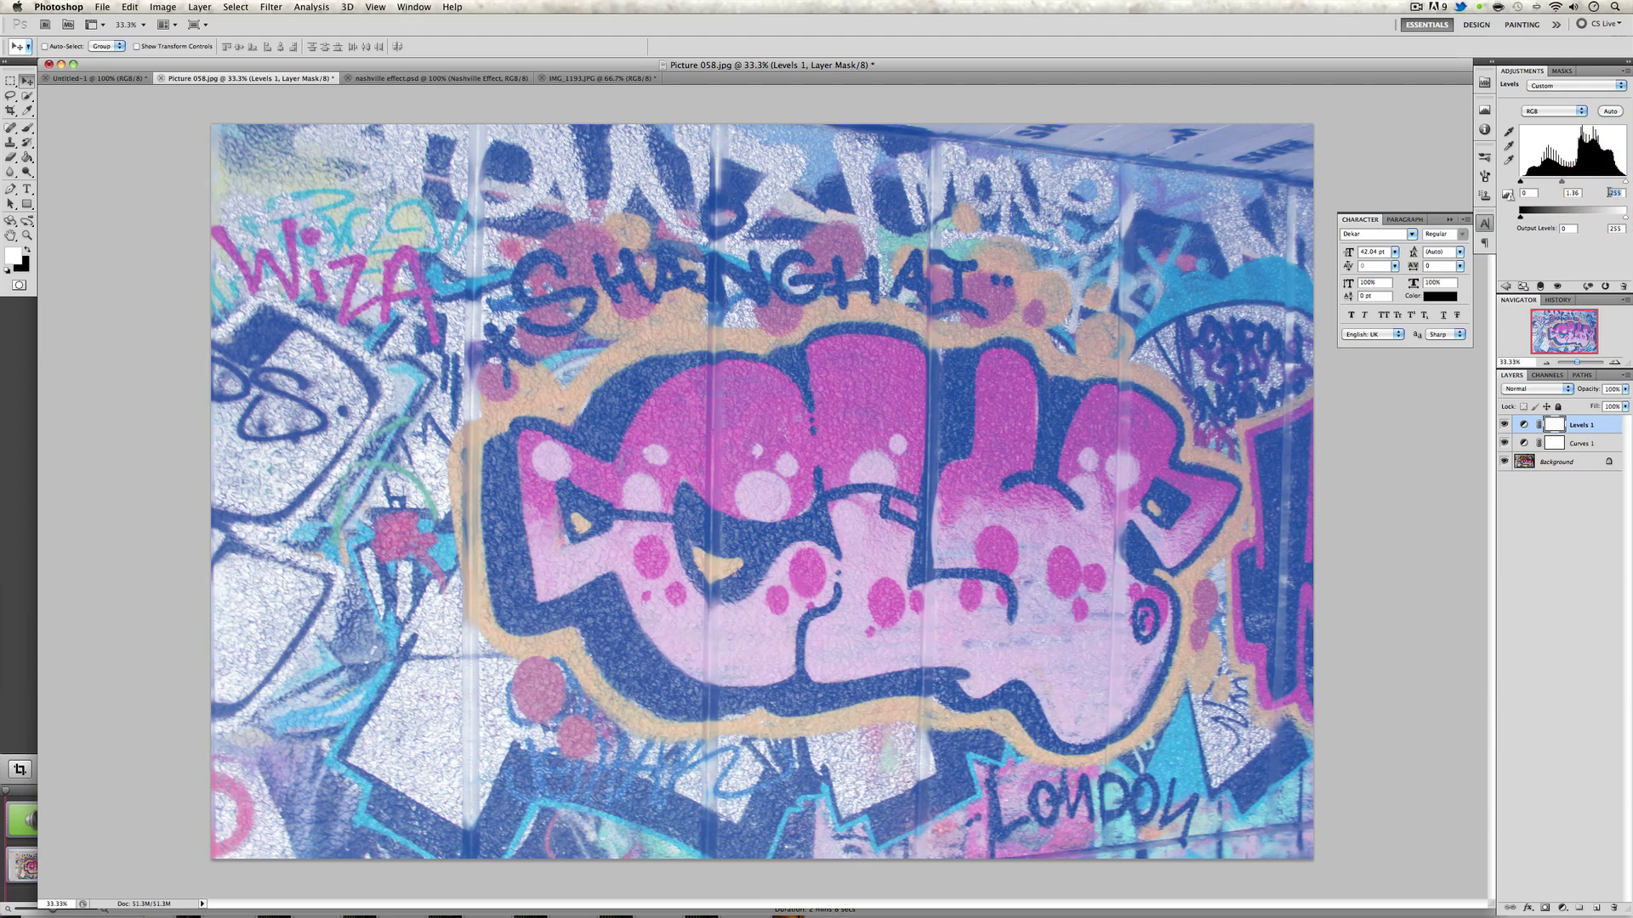
type("236")
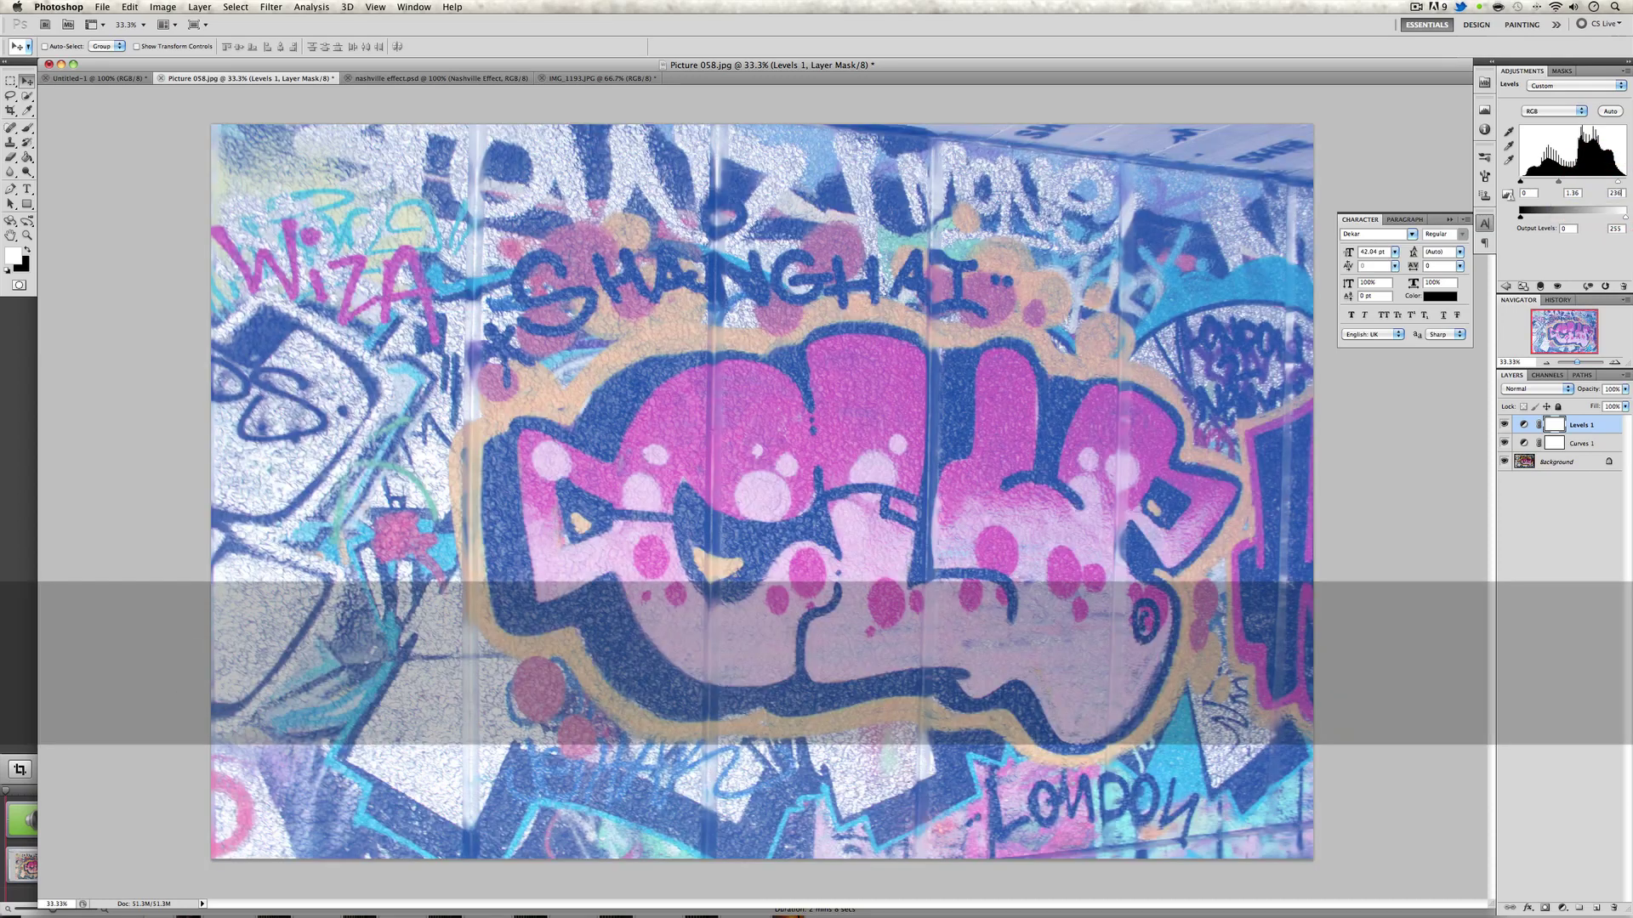
left_click(1579, 546)
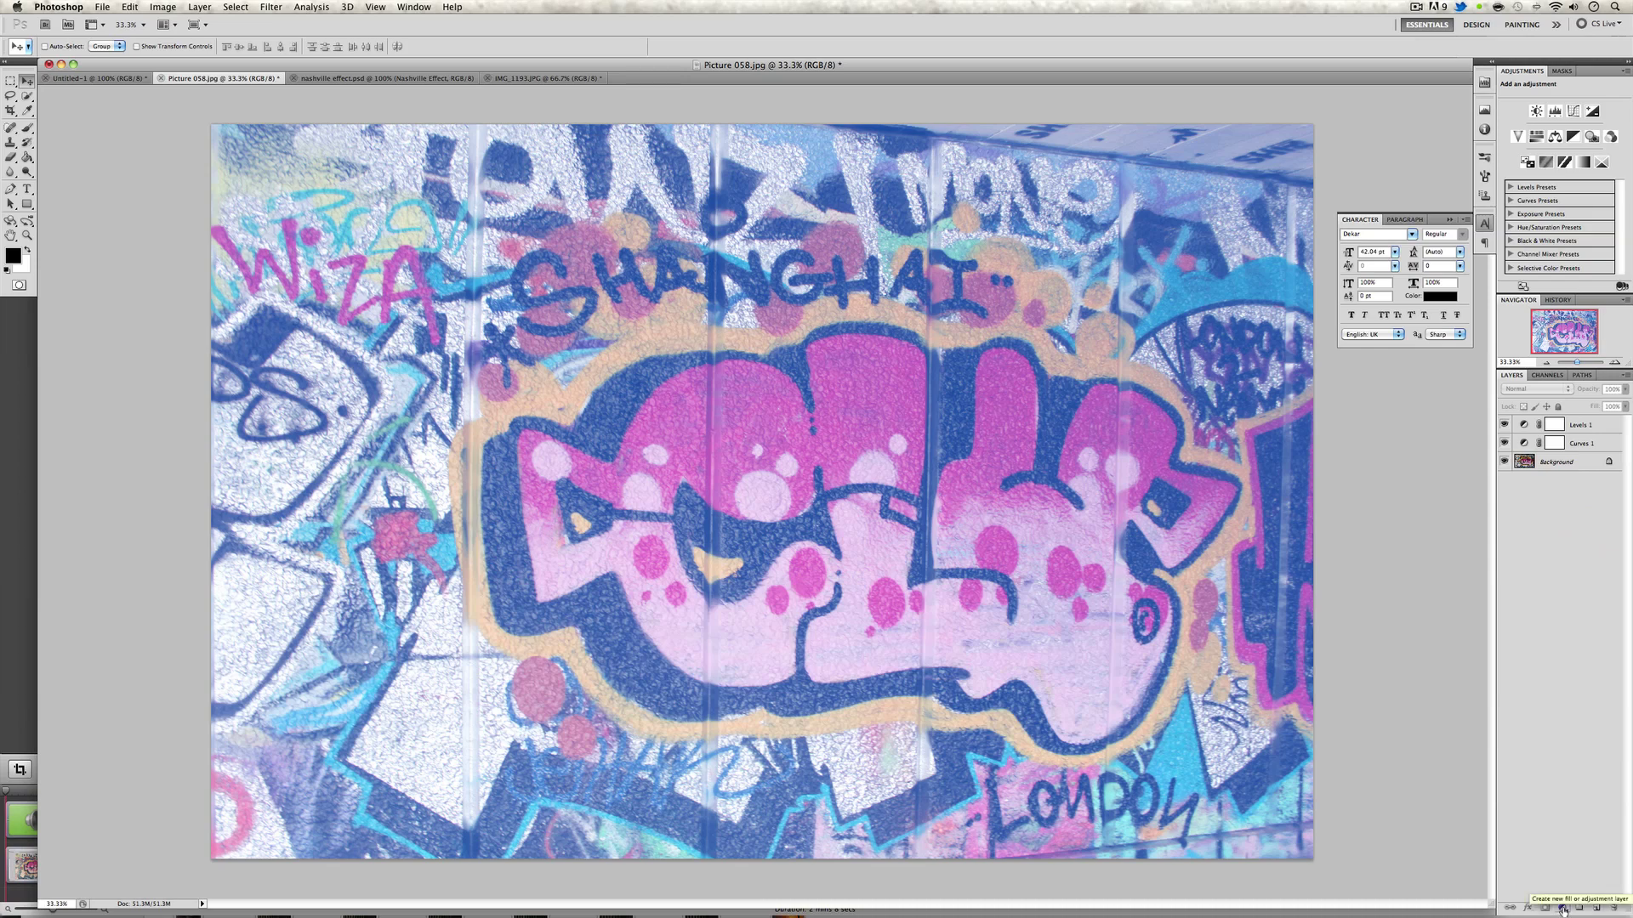
Add a Brightness/Contrast adjustment layer with brightness 6 and contrast 51
left_click(1562, 910)
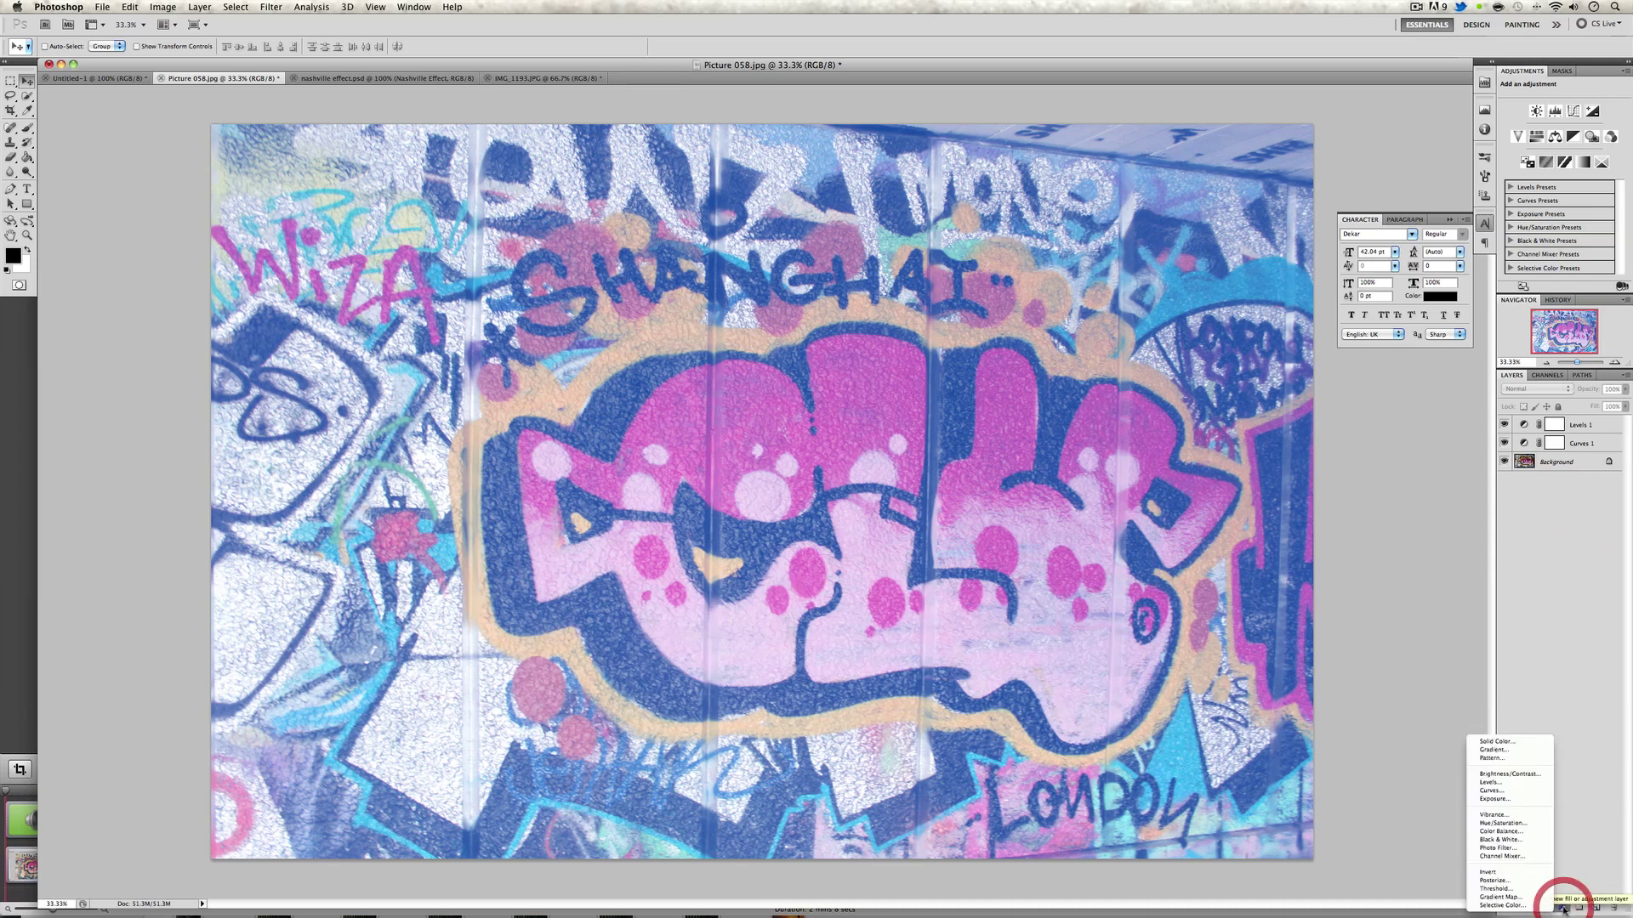
left_click(1527, 776)
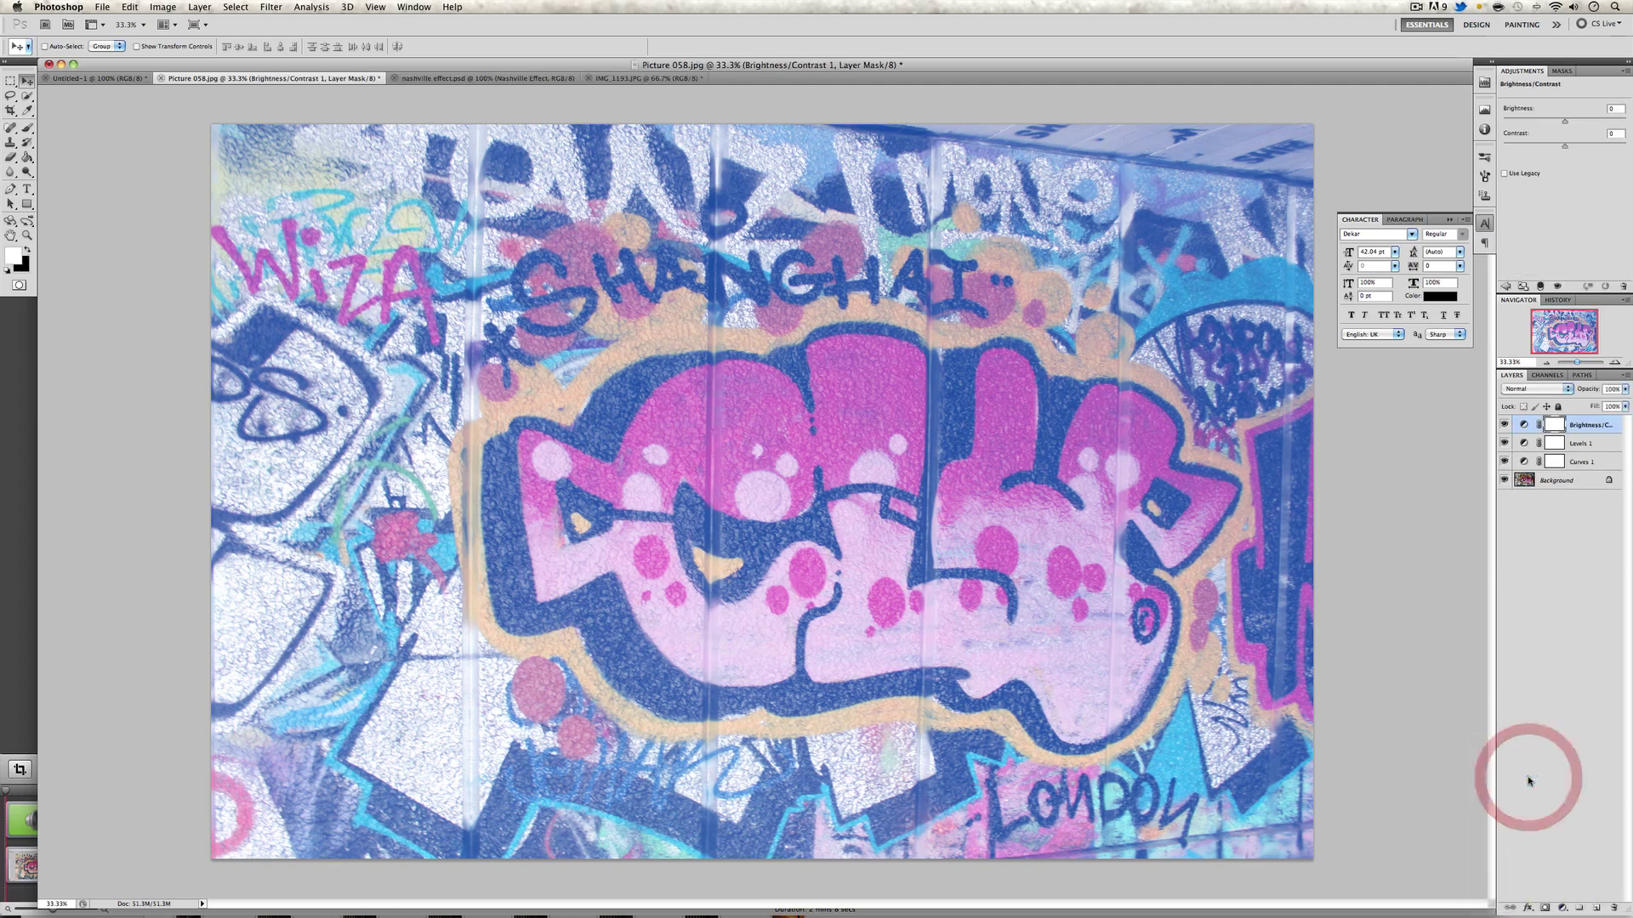
left_click(1607, 111)
type("6")
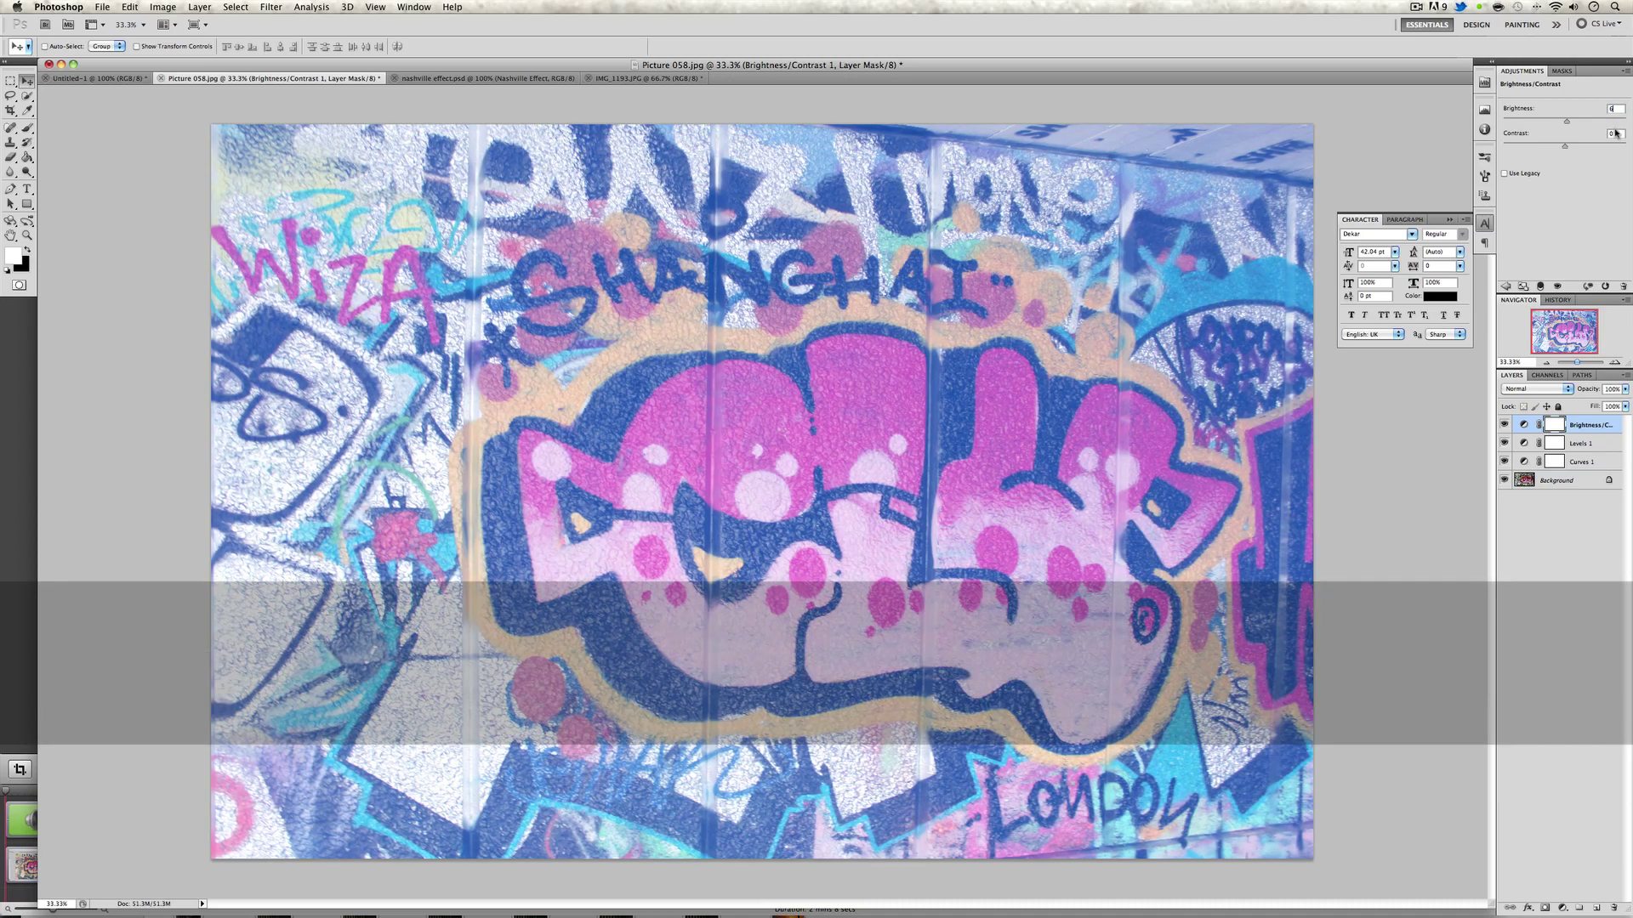
left_click(1603, 136)
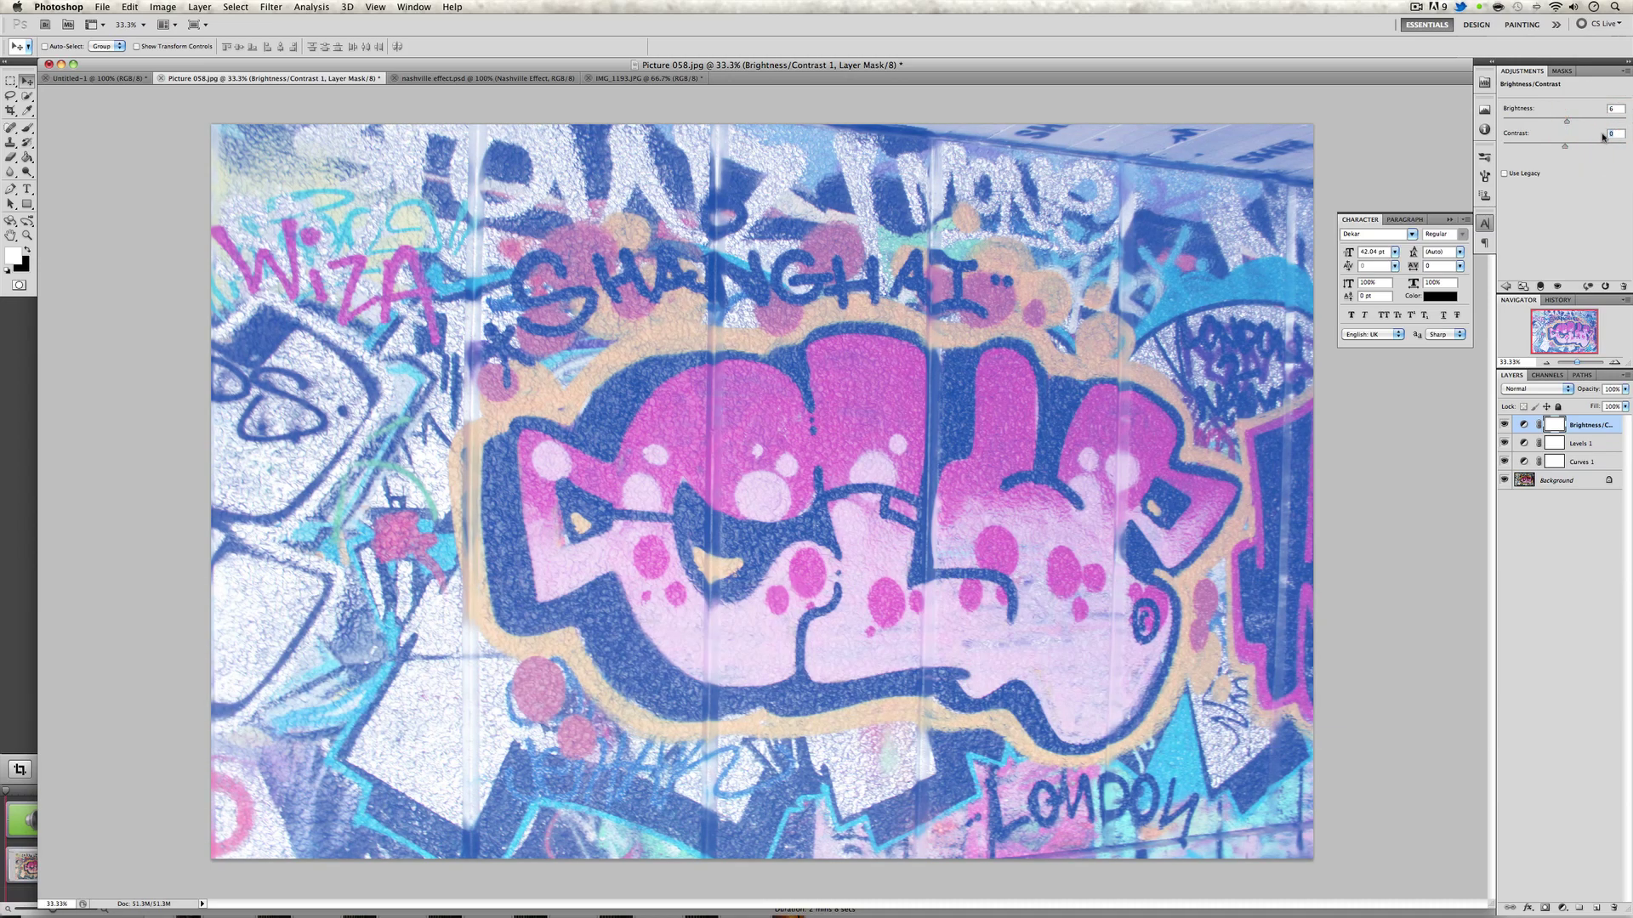
type("51")
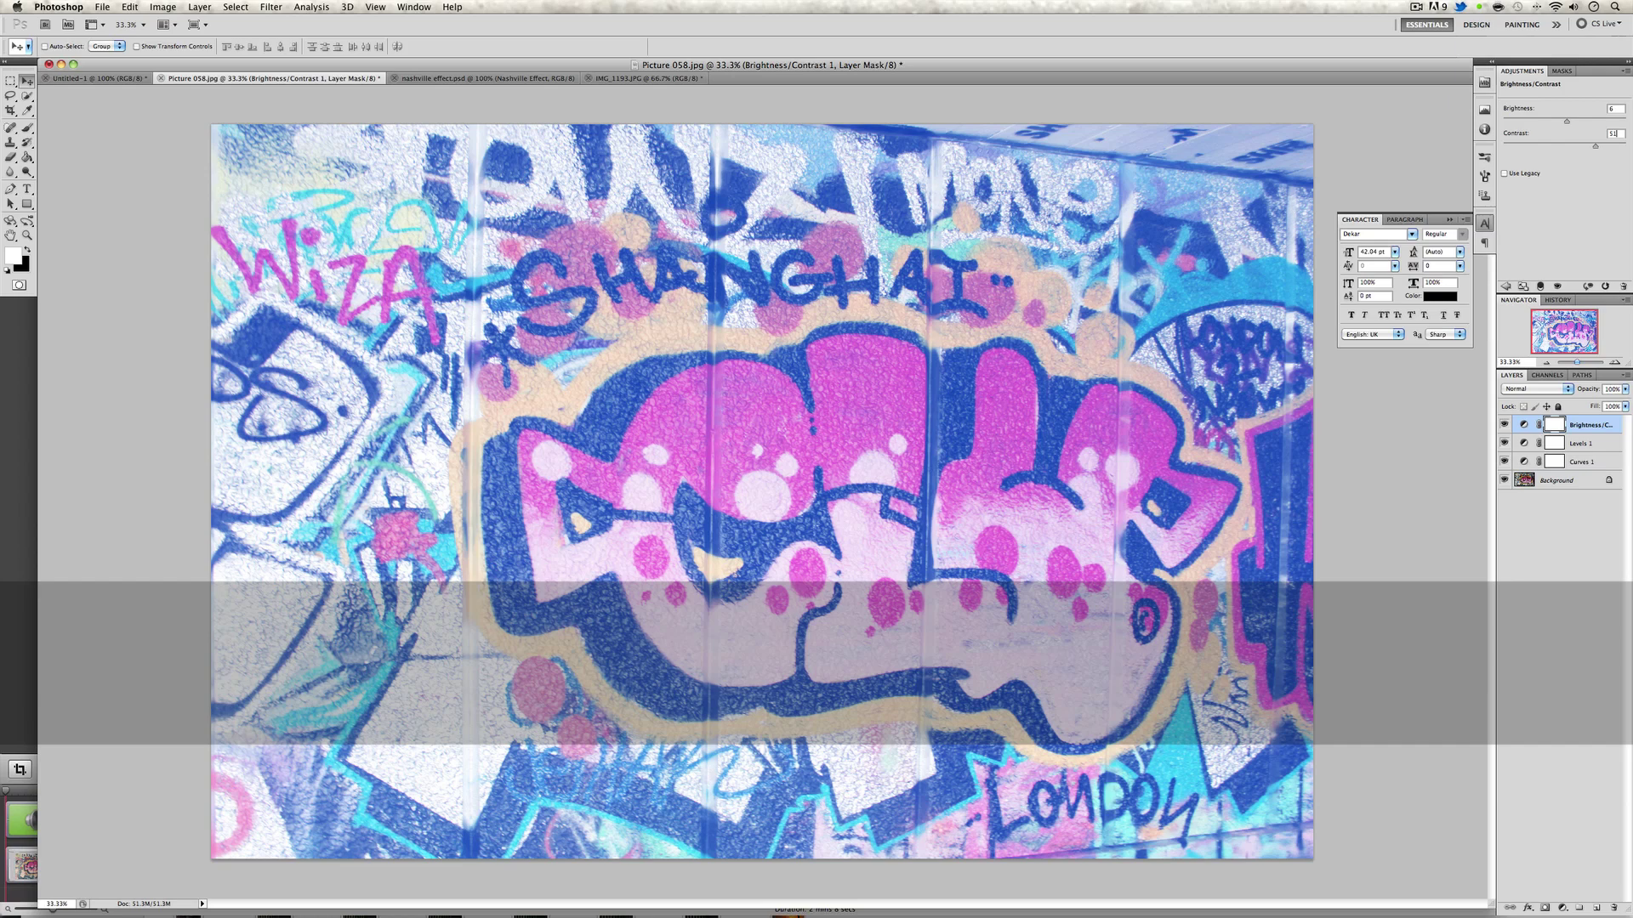
left_click(1549, 539)
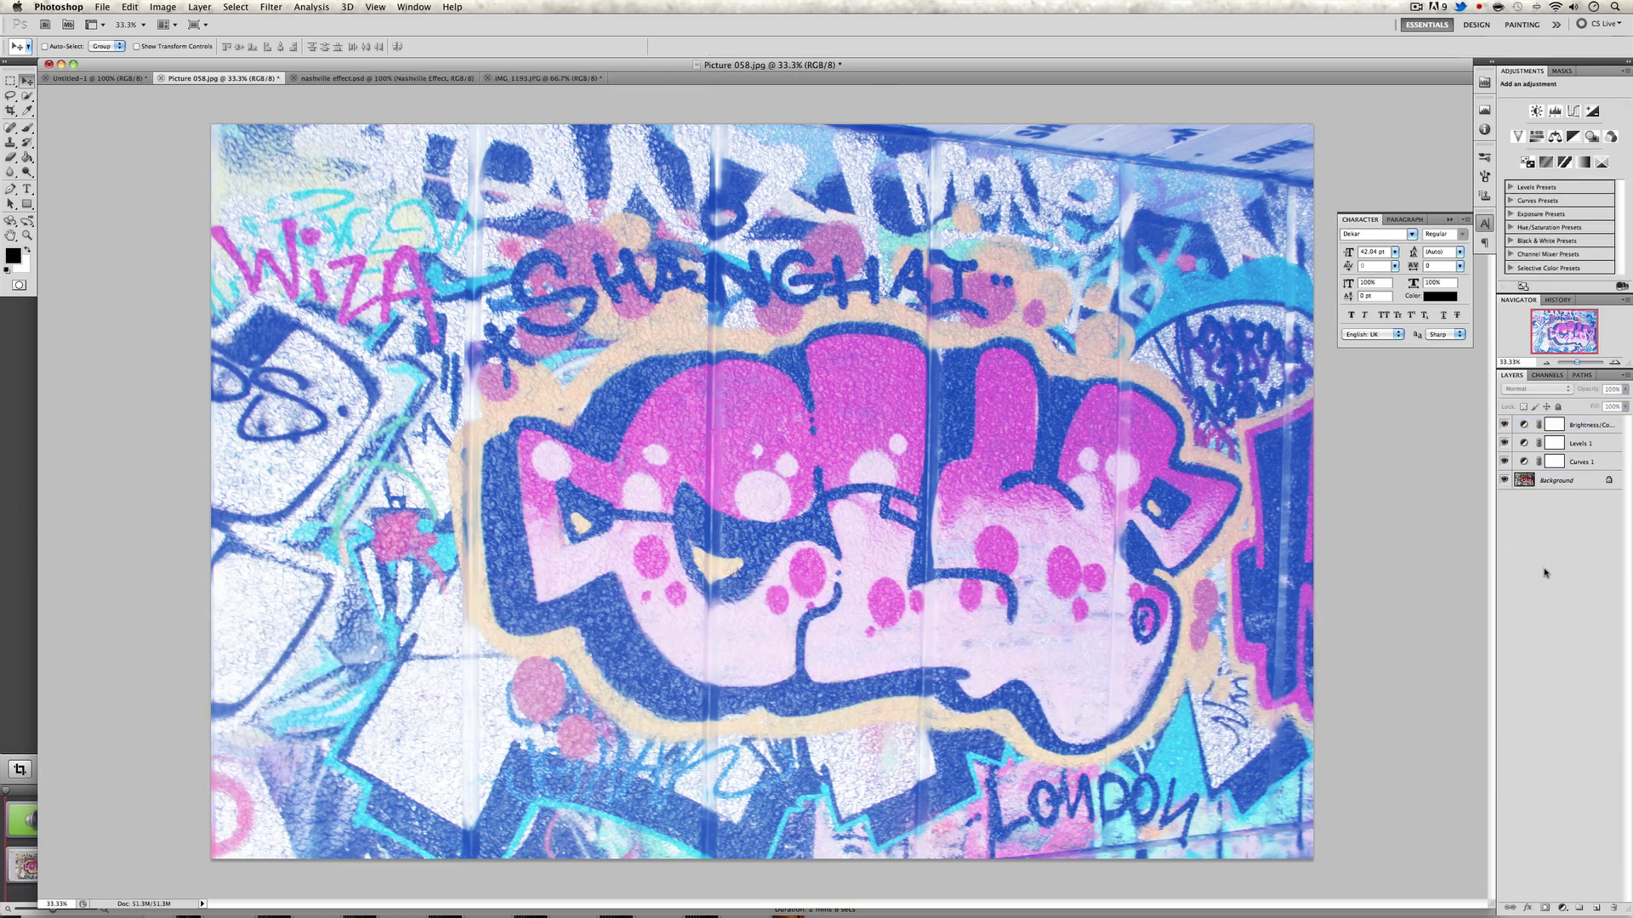
Add a second Curves adjustment layer and set the Green channel black point to 13
left_click(1563, 908)
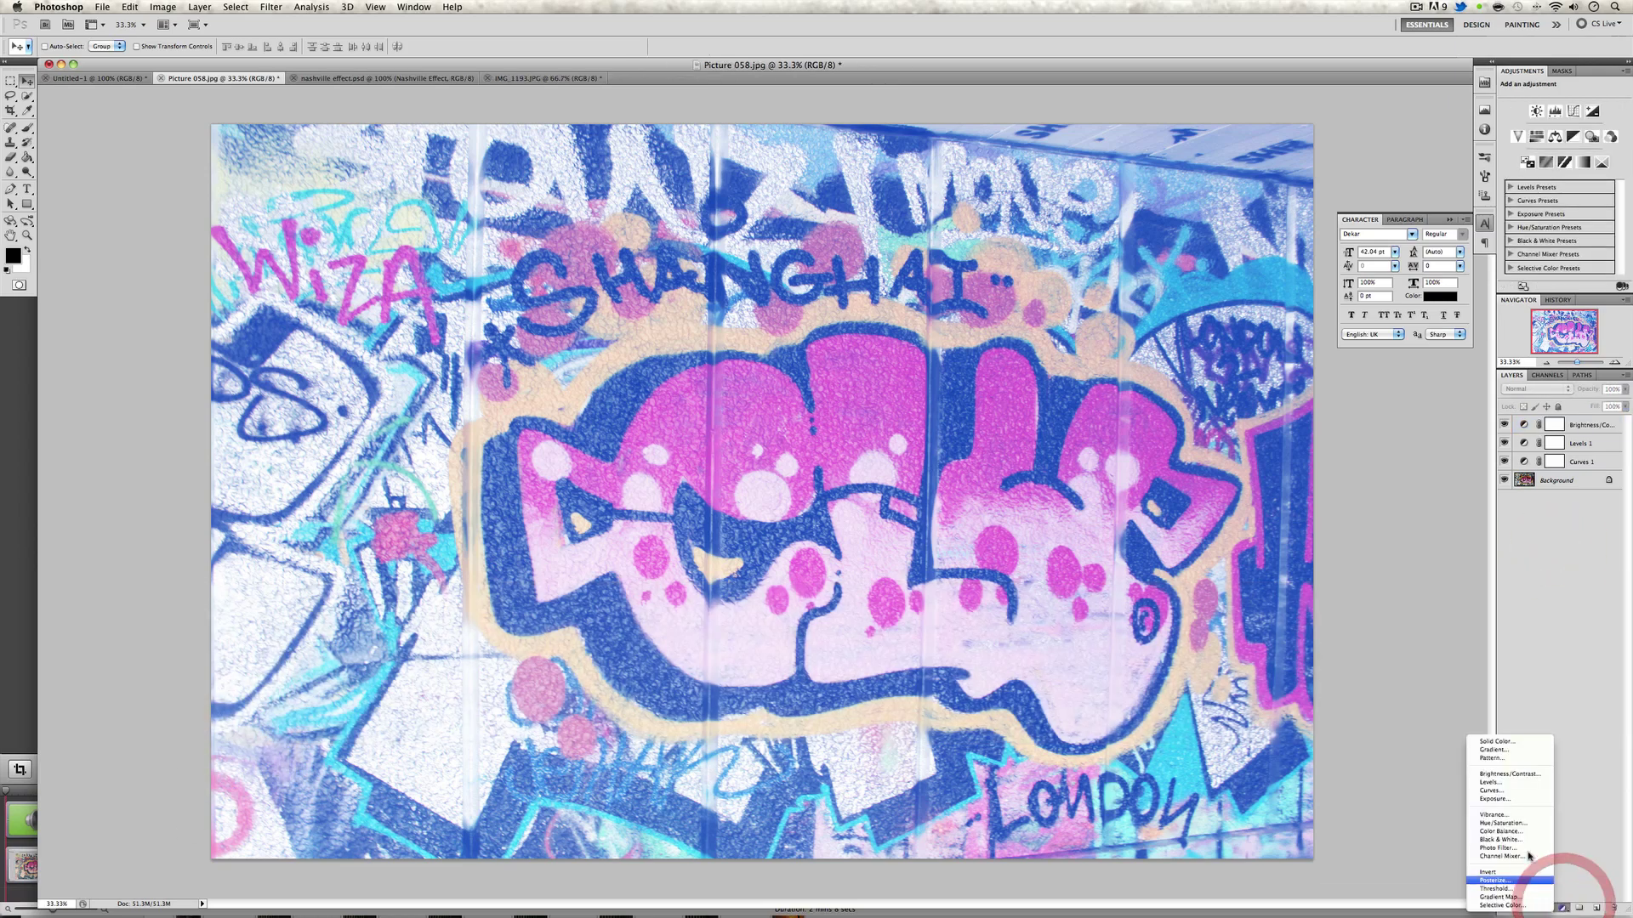
left_click(1513, 792)
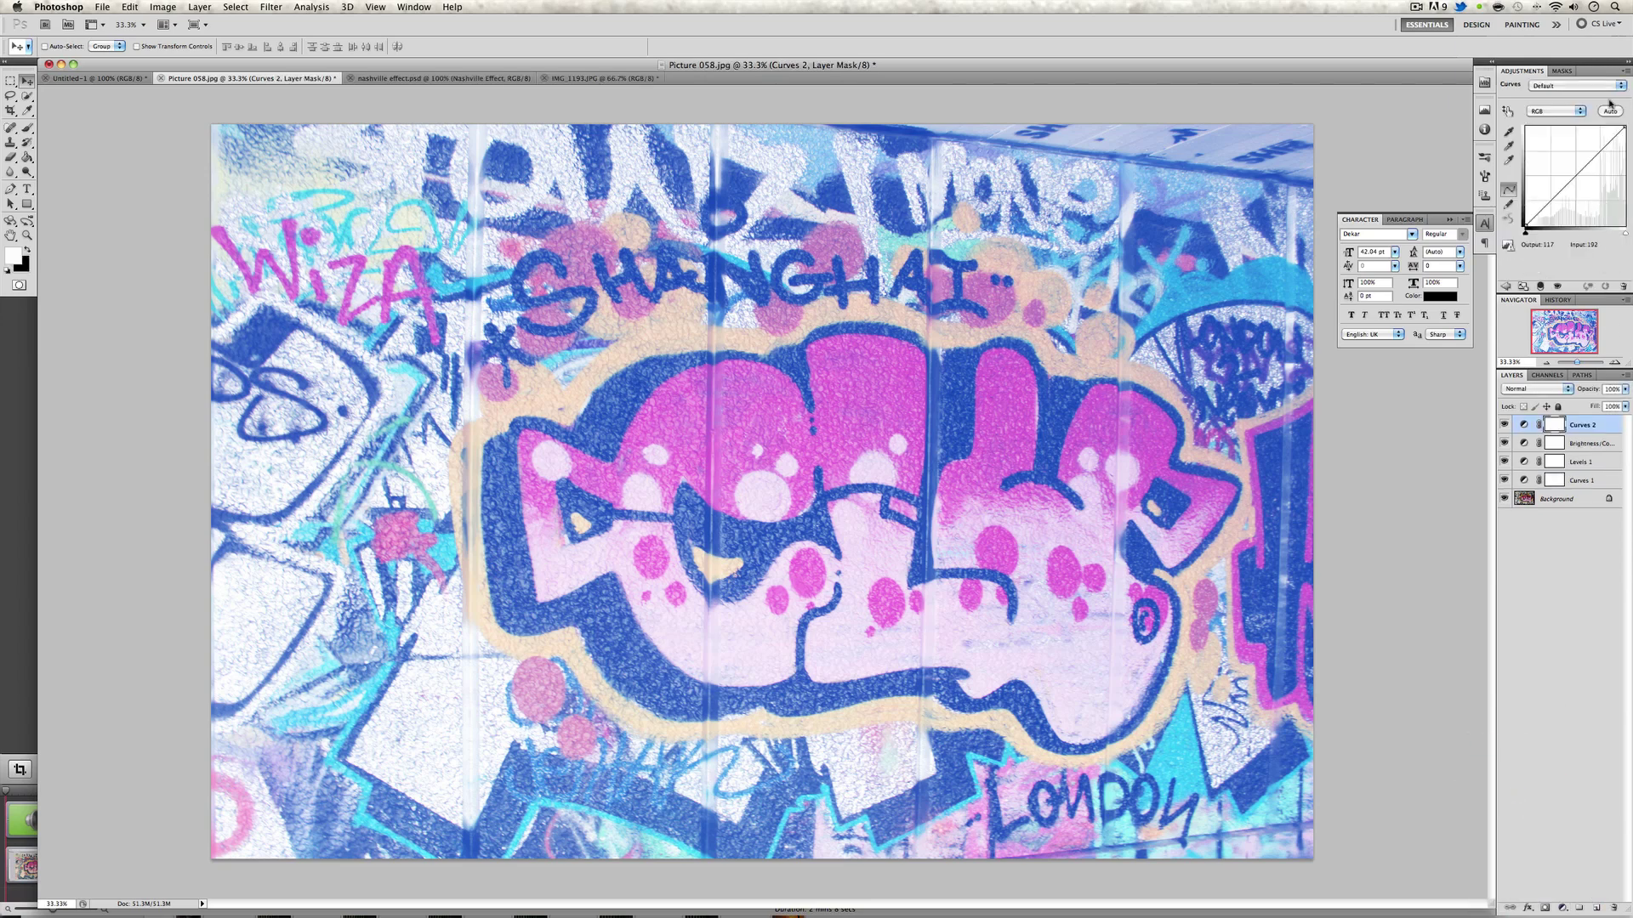
left_click(1575, 111)
left_click(1566, 128)
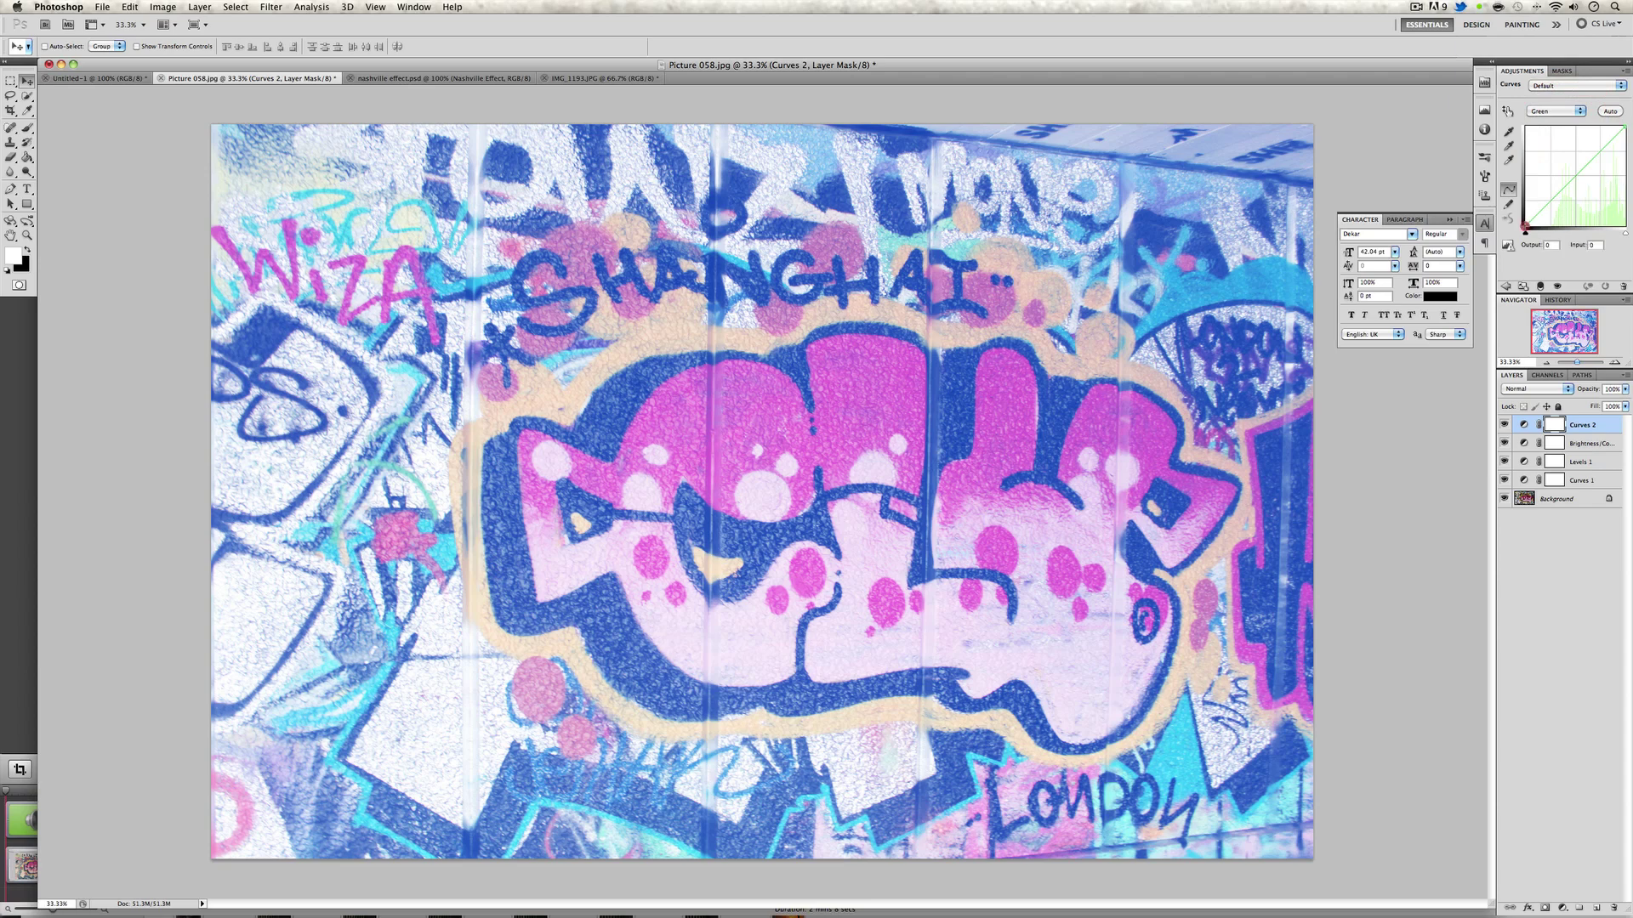
left_click(1524, 226)
type("13")
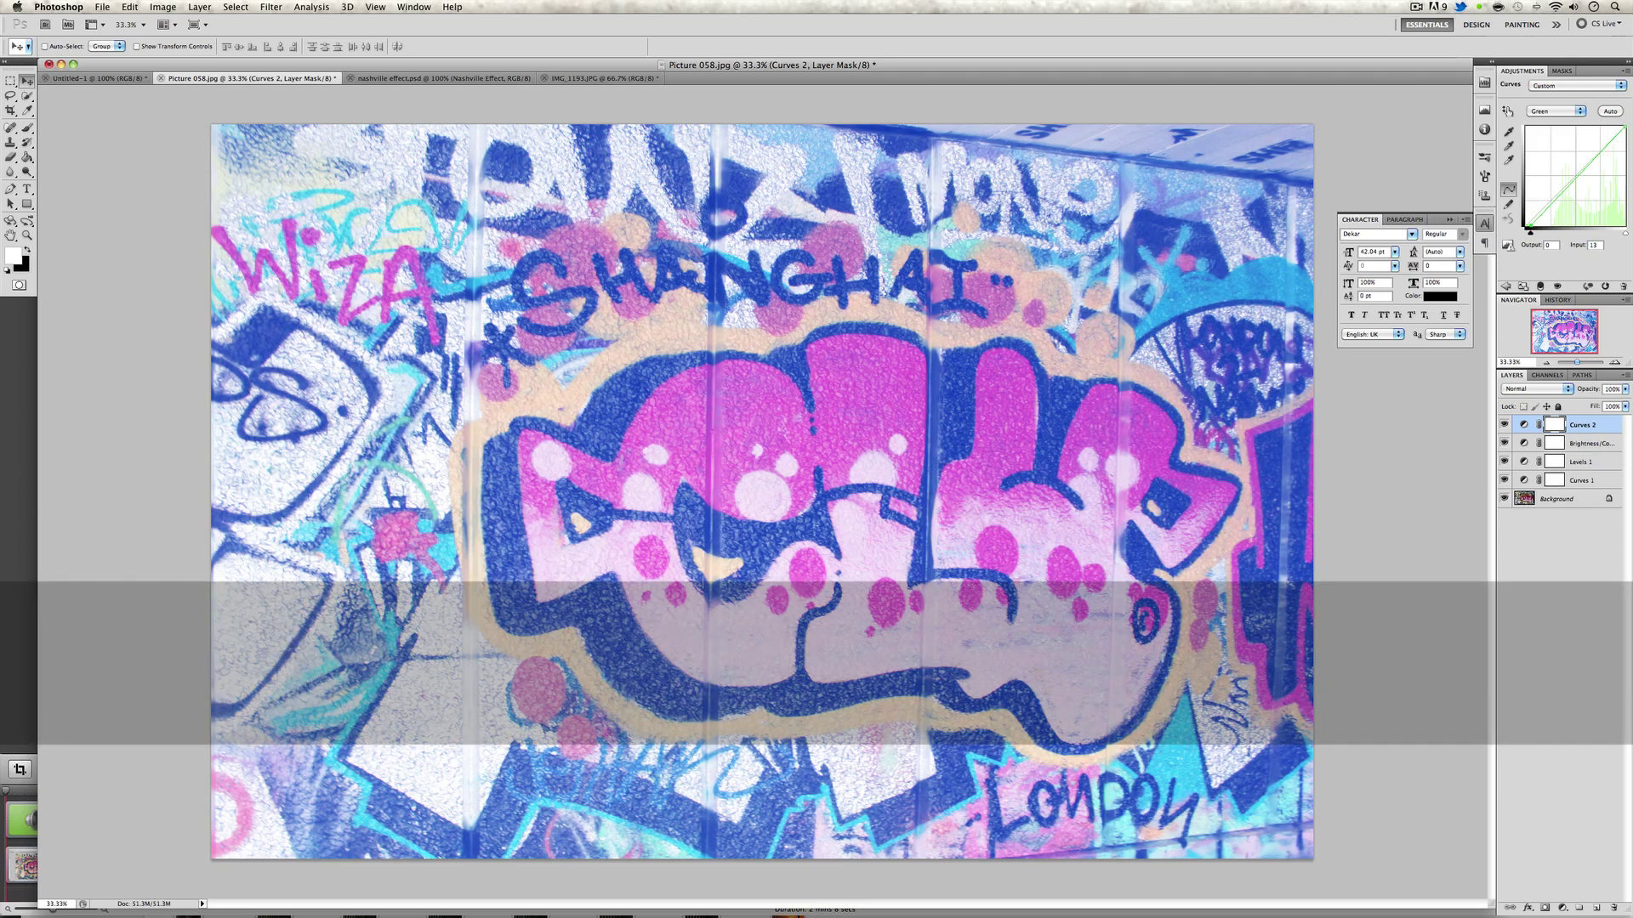
Raise the Blue channel black point input to 88
left_click(1563, 112)
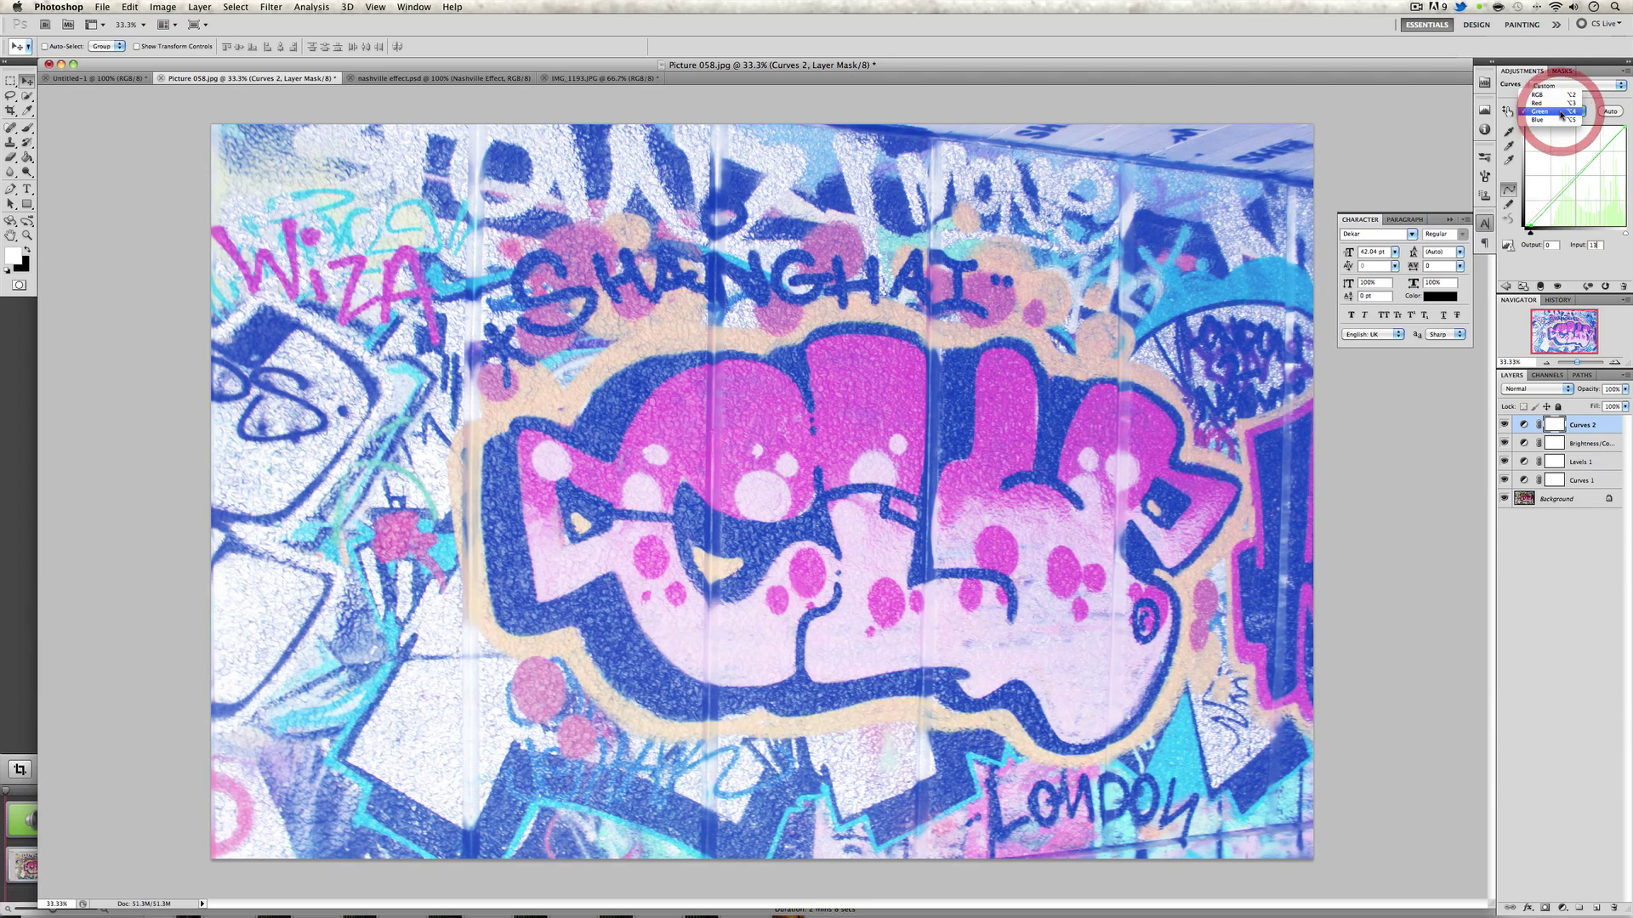
left_click(1556, 120)
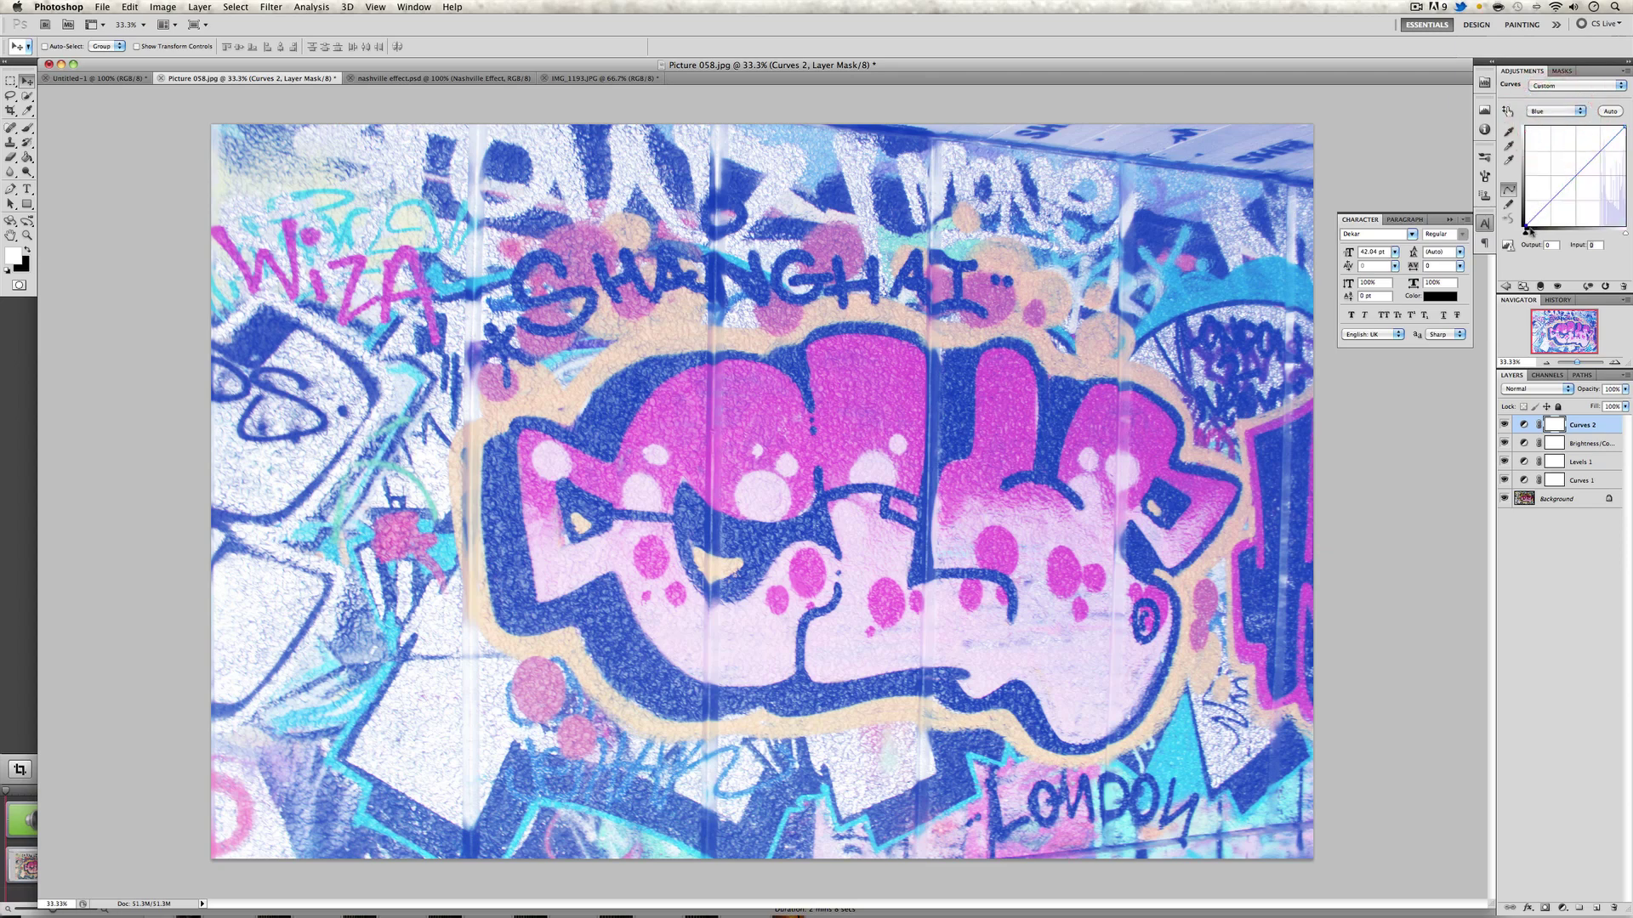
left_click(1526, 228)
double_click(1592, 245)
left_click(1590, 247)
left_click(1589, 250)
type("88")
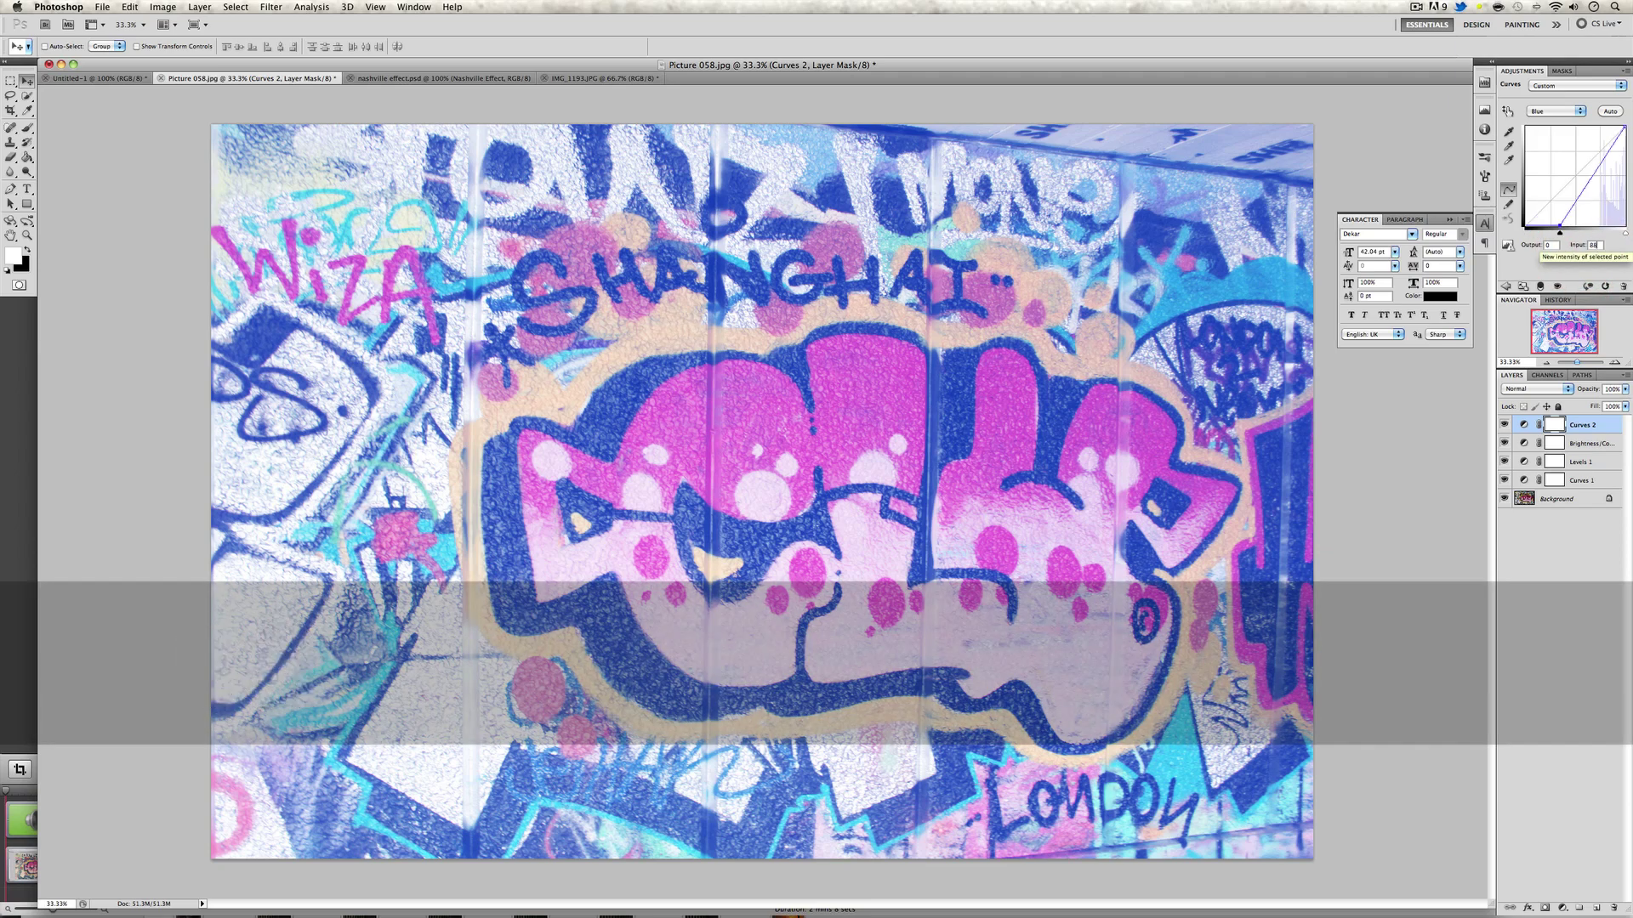
Add a second Brightness/Contrast adjustment layer with brightness -6 and contrast 33
left_click(1583, 532)
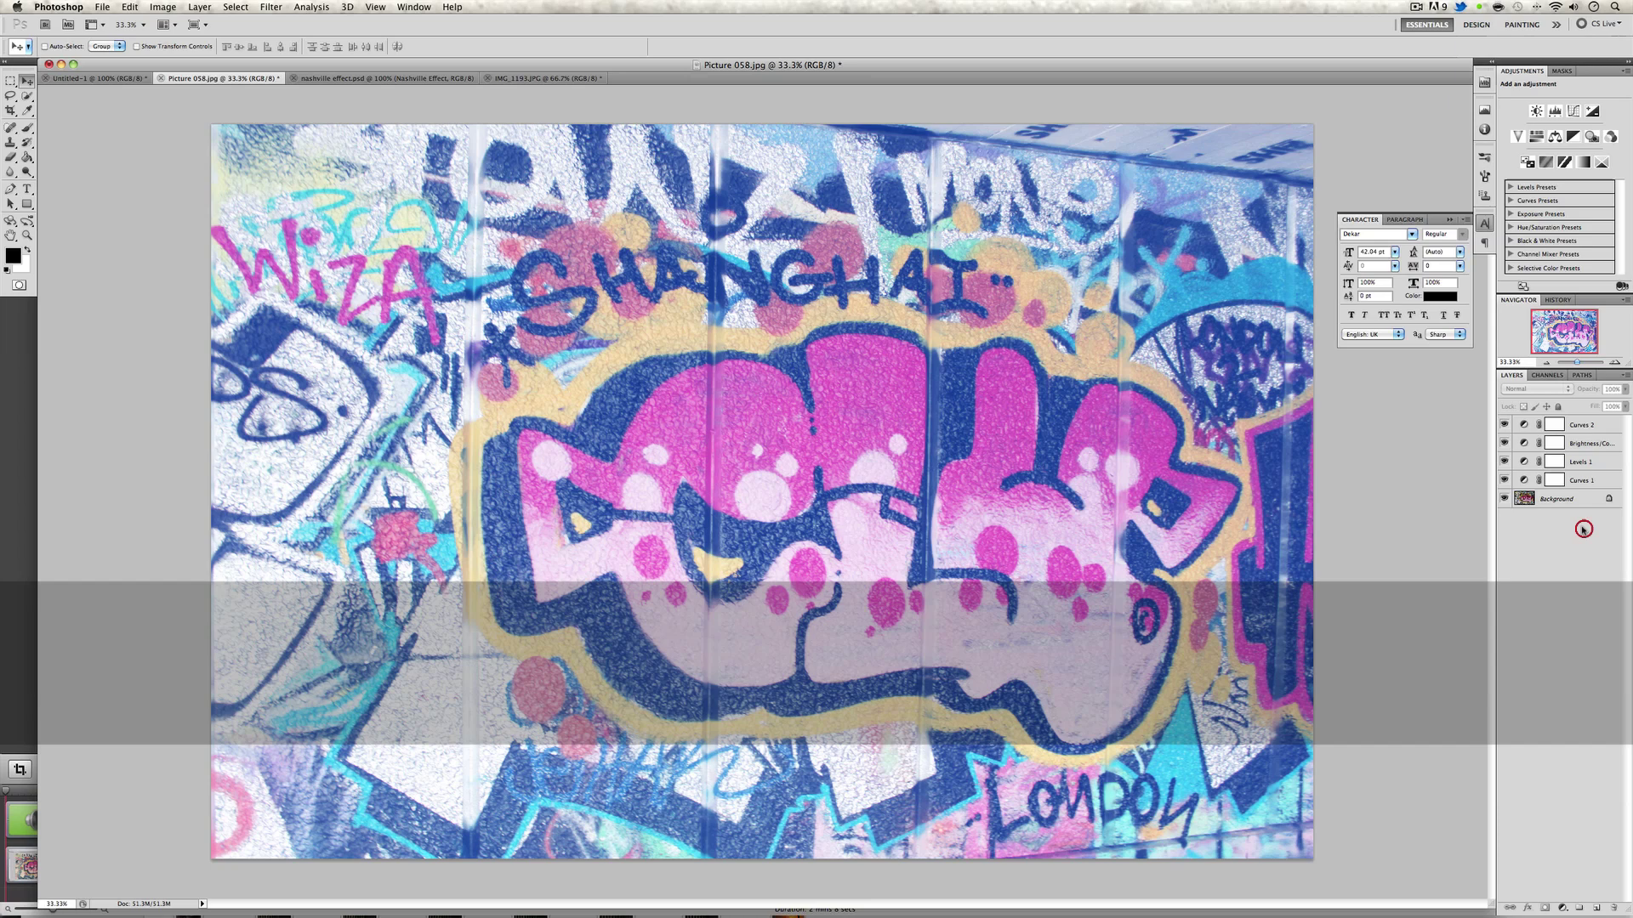
left_click(1562, 908)
left_click(1533, 774)
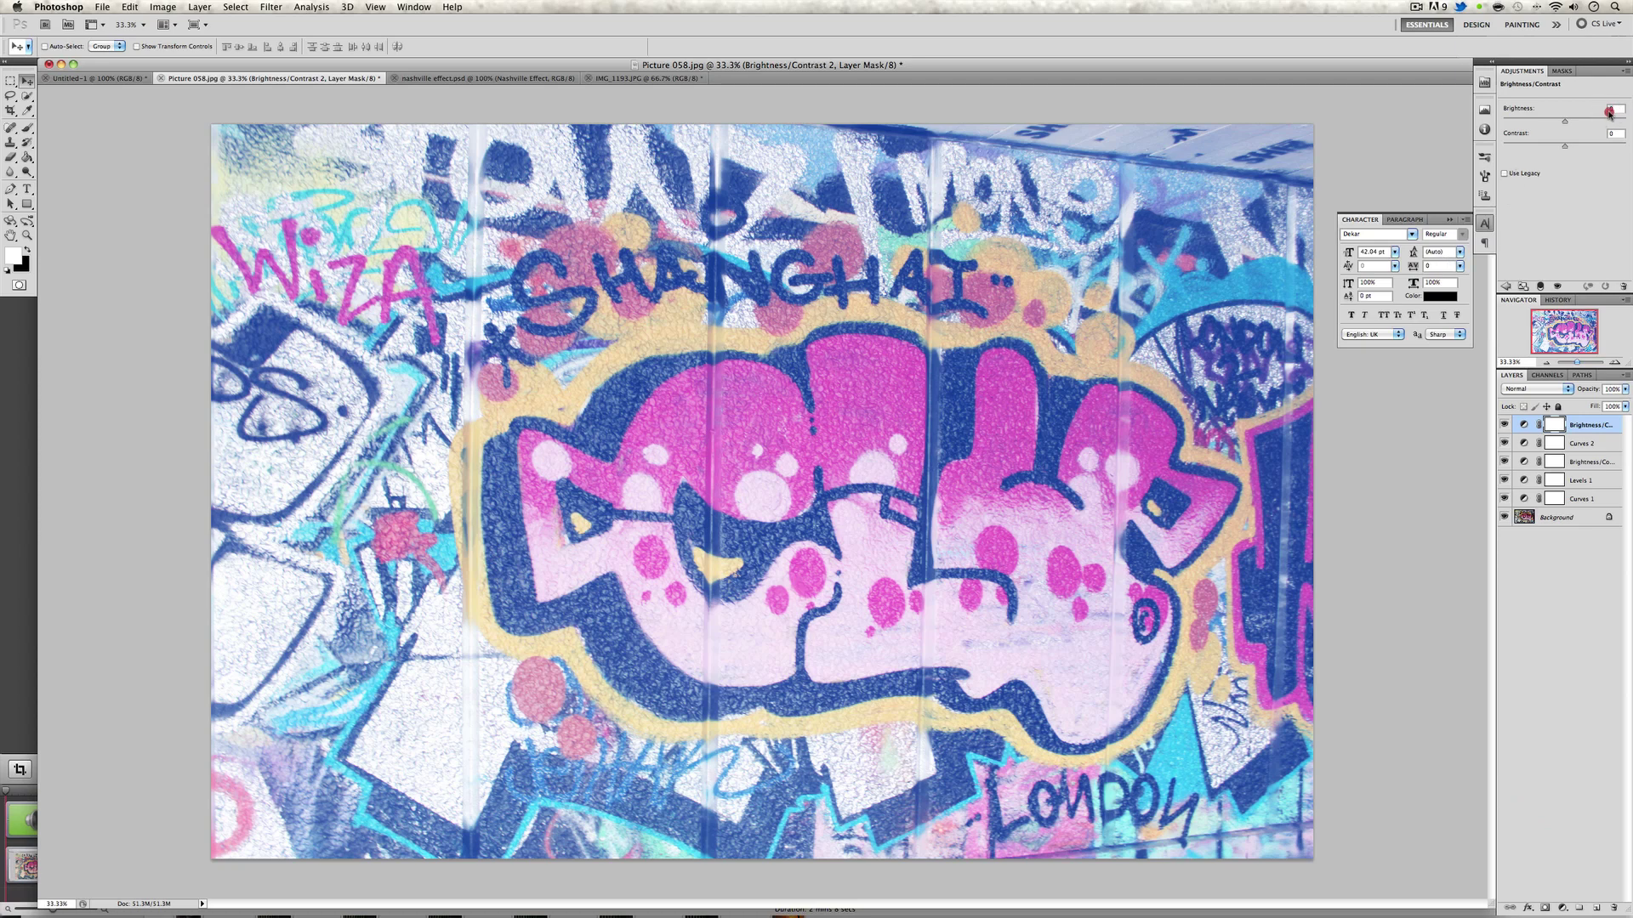
type("-6")
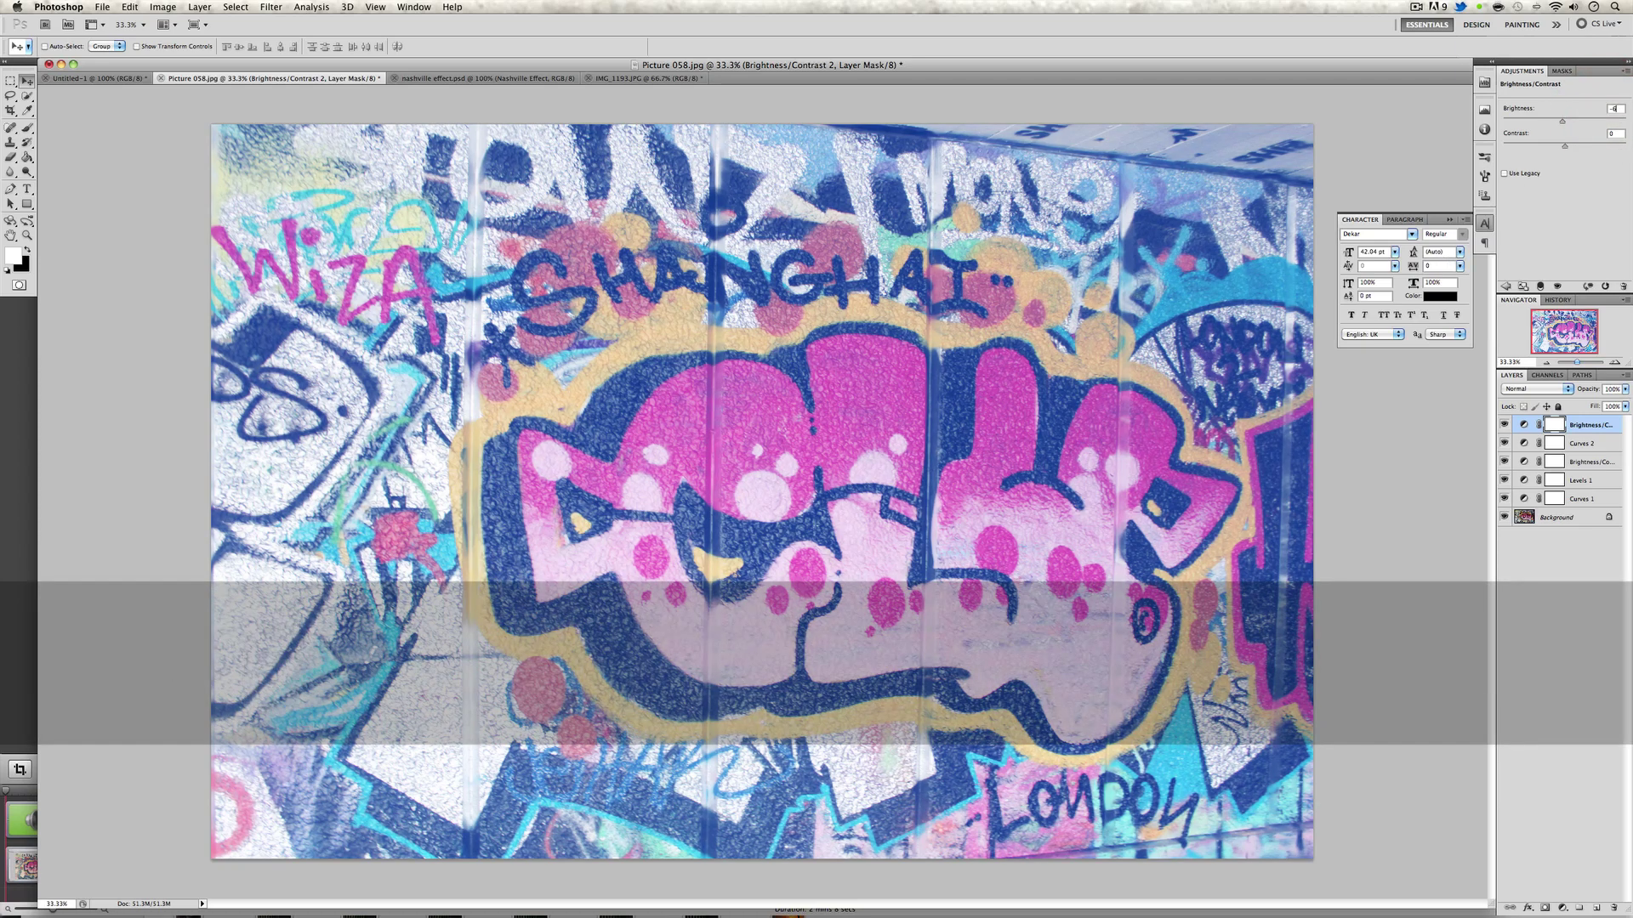
left_click(1597, 137)
type("33")
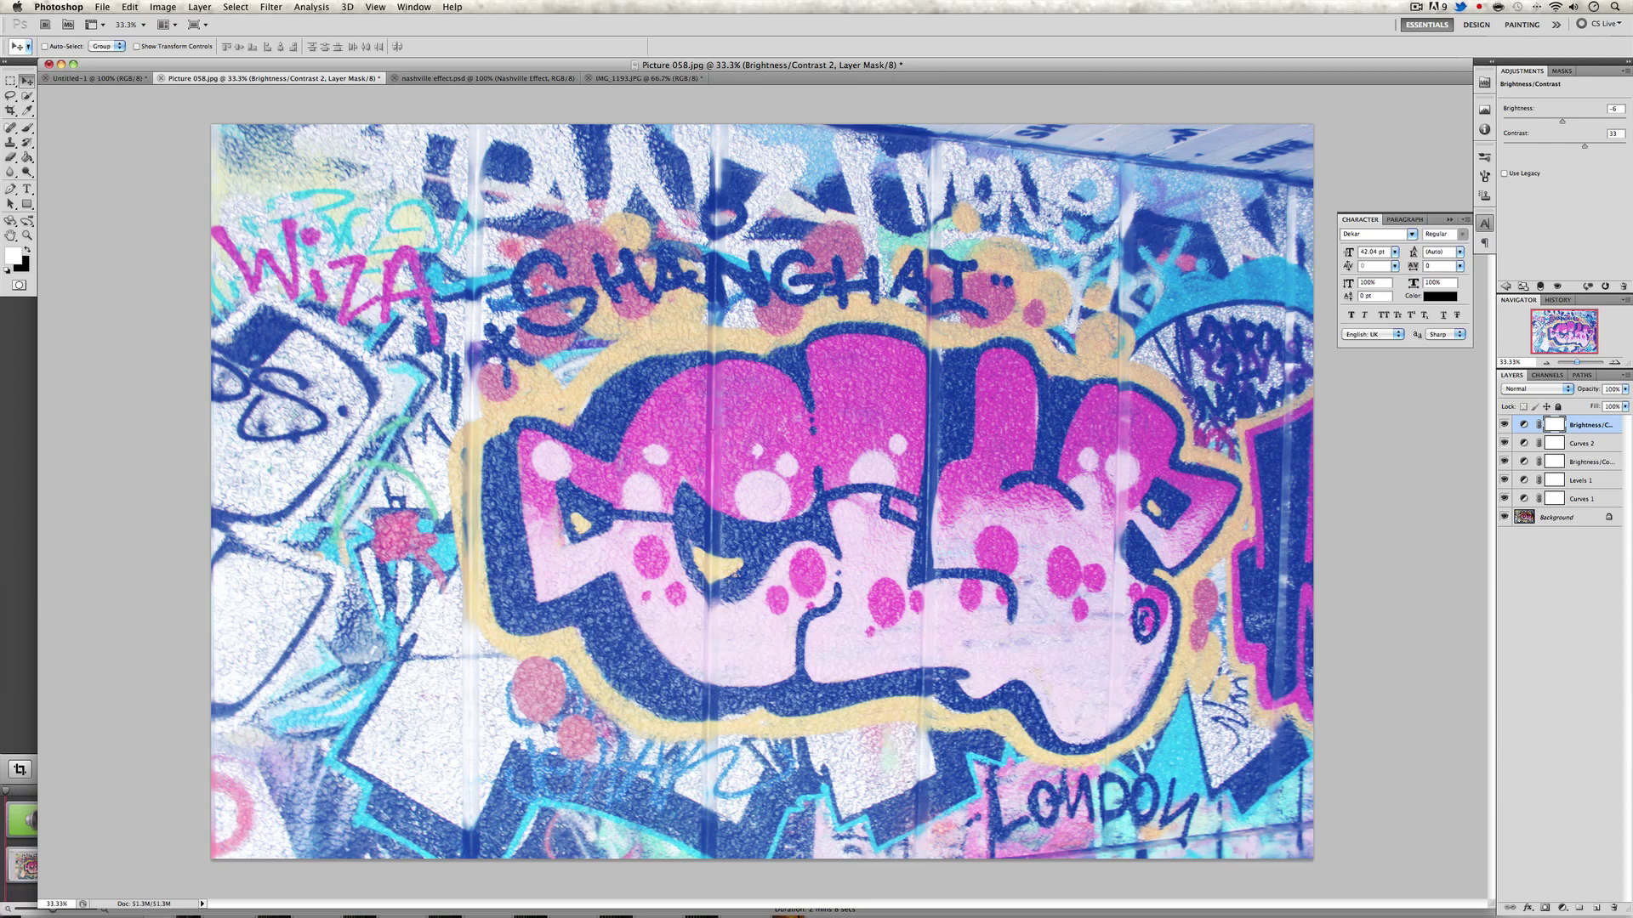
left_click(1525, 631)
left_click(1565, 912)
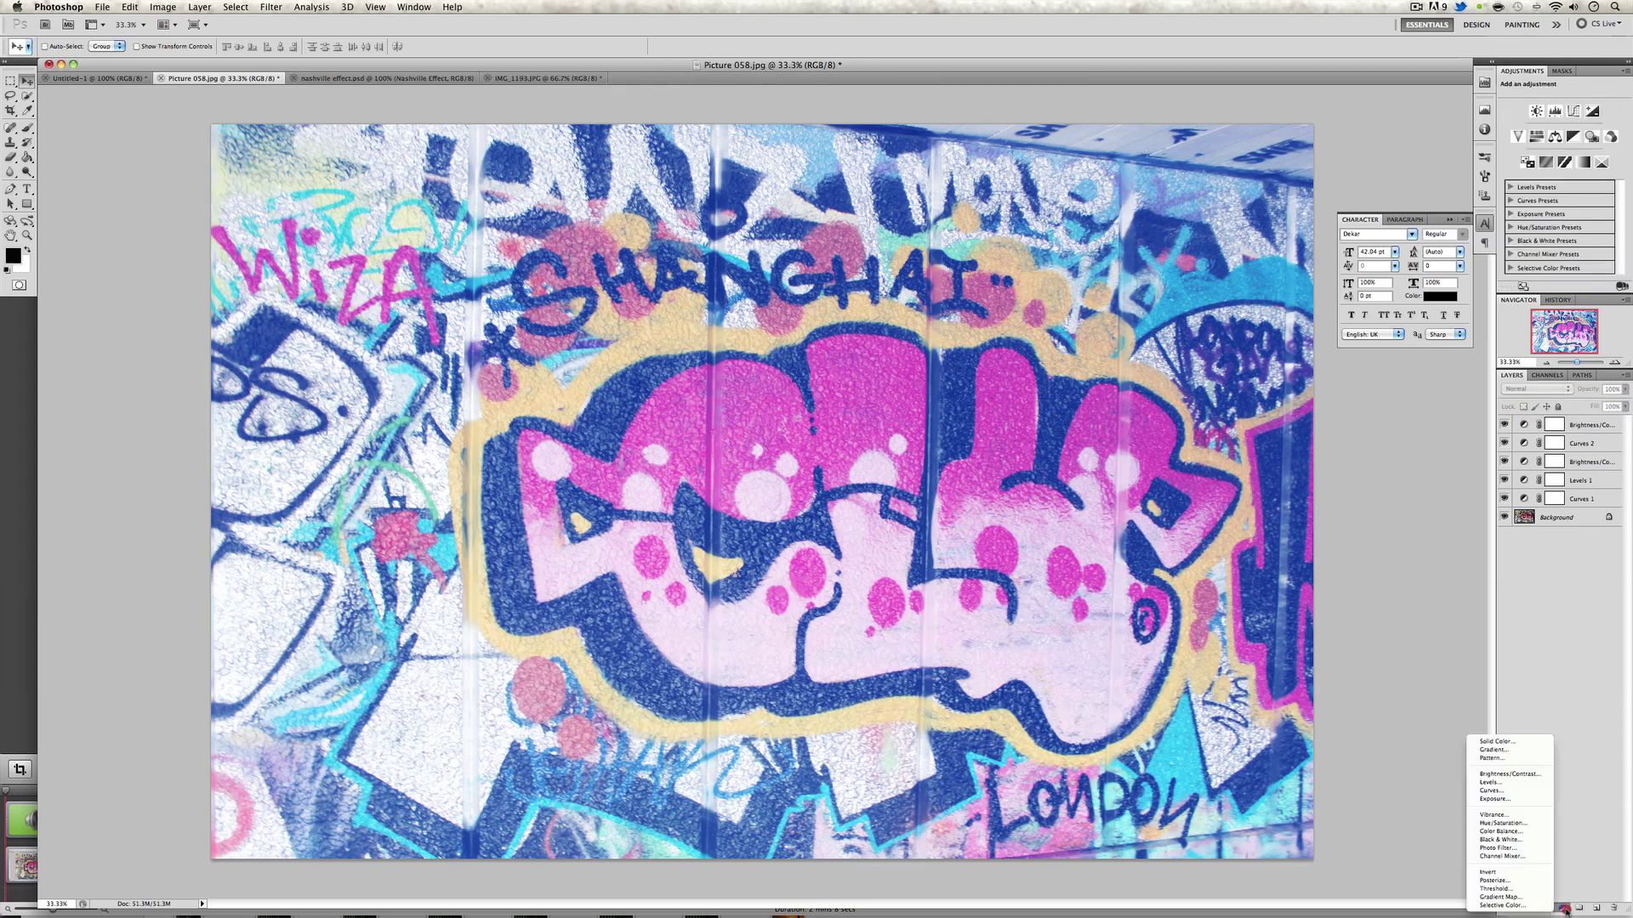
Add a Curves 3 adjustment layer with the Red channel black point output at 4
left_click(1529, 792)
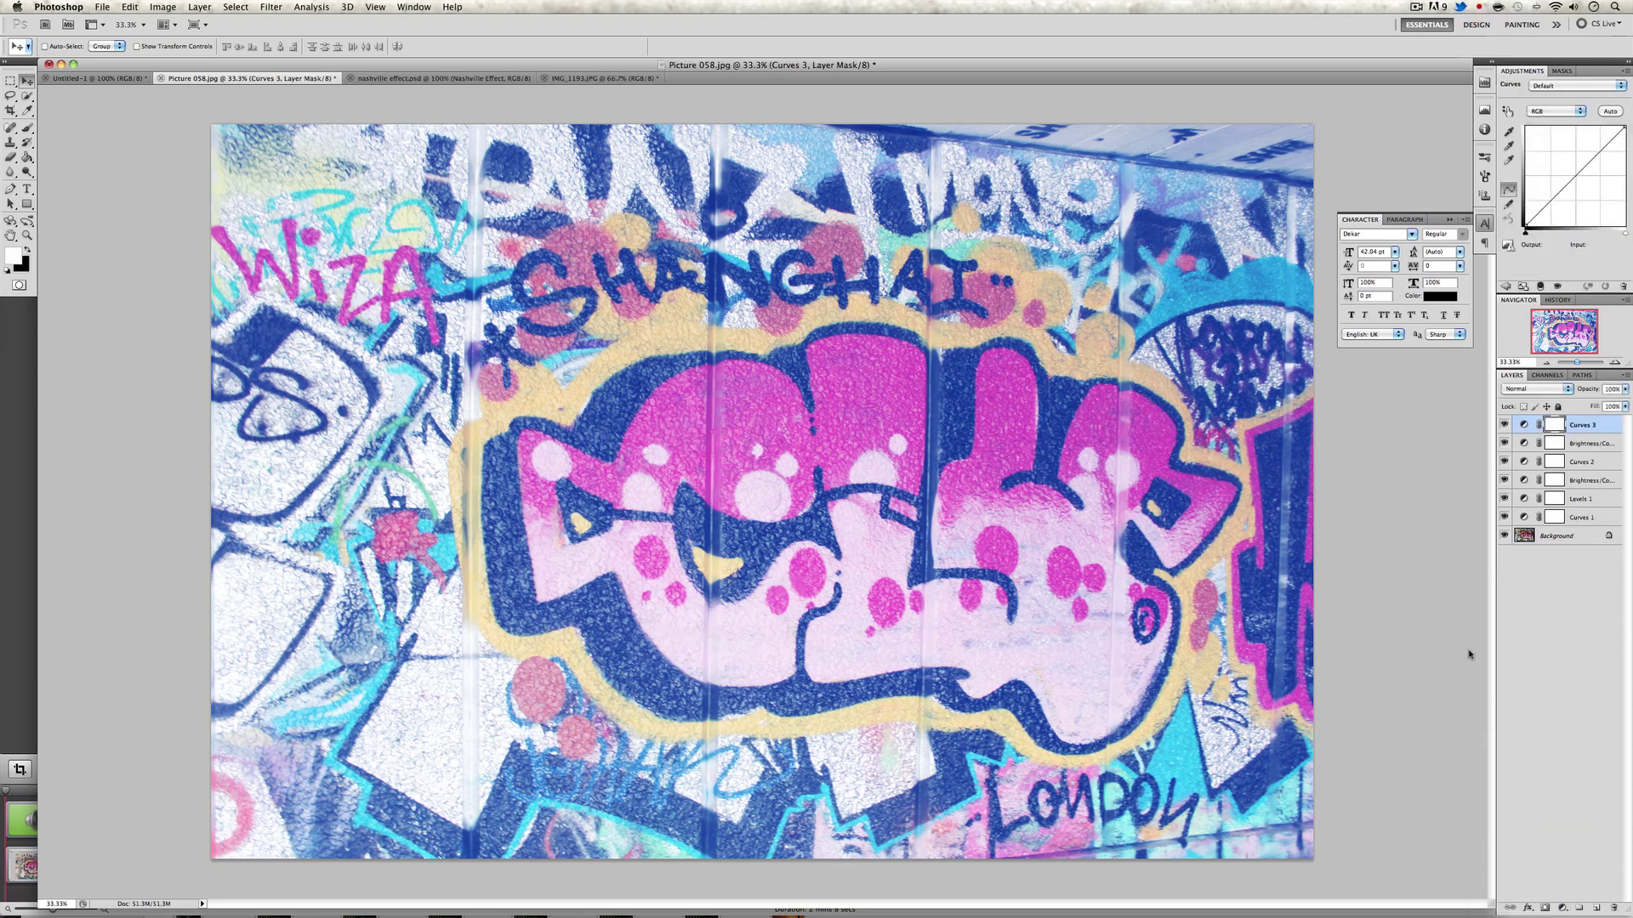
left_click(1553, 114)
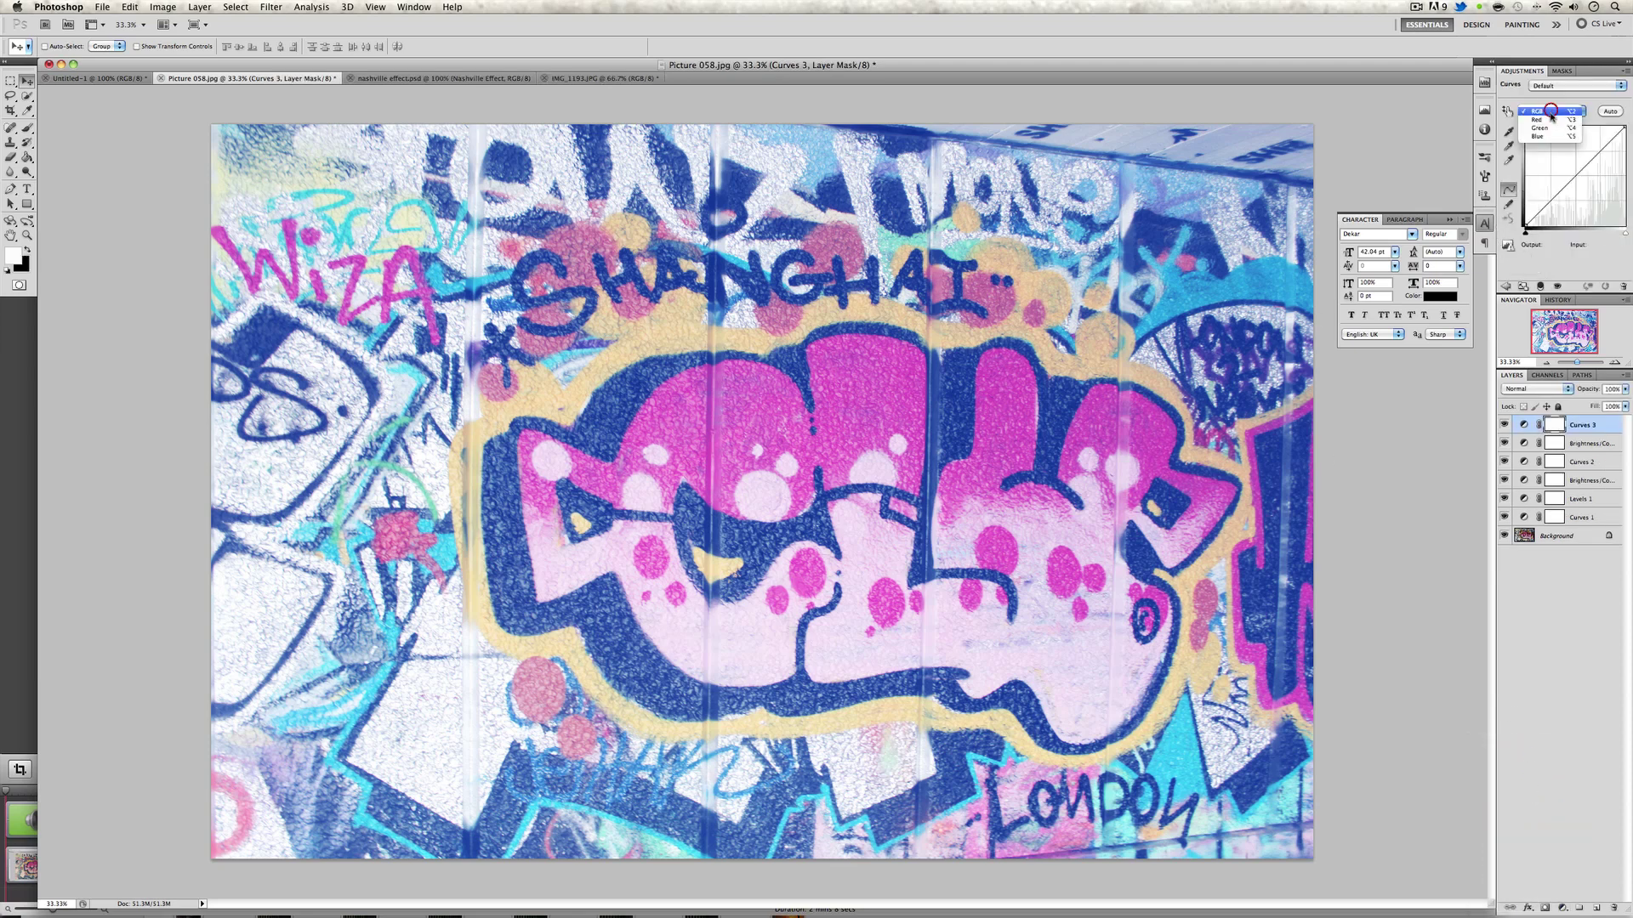
left_click(1550, 122)
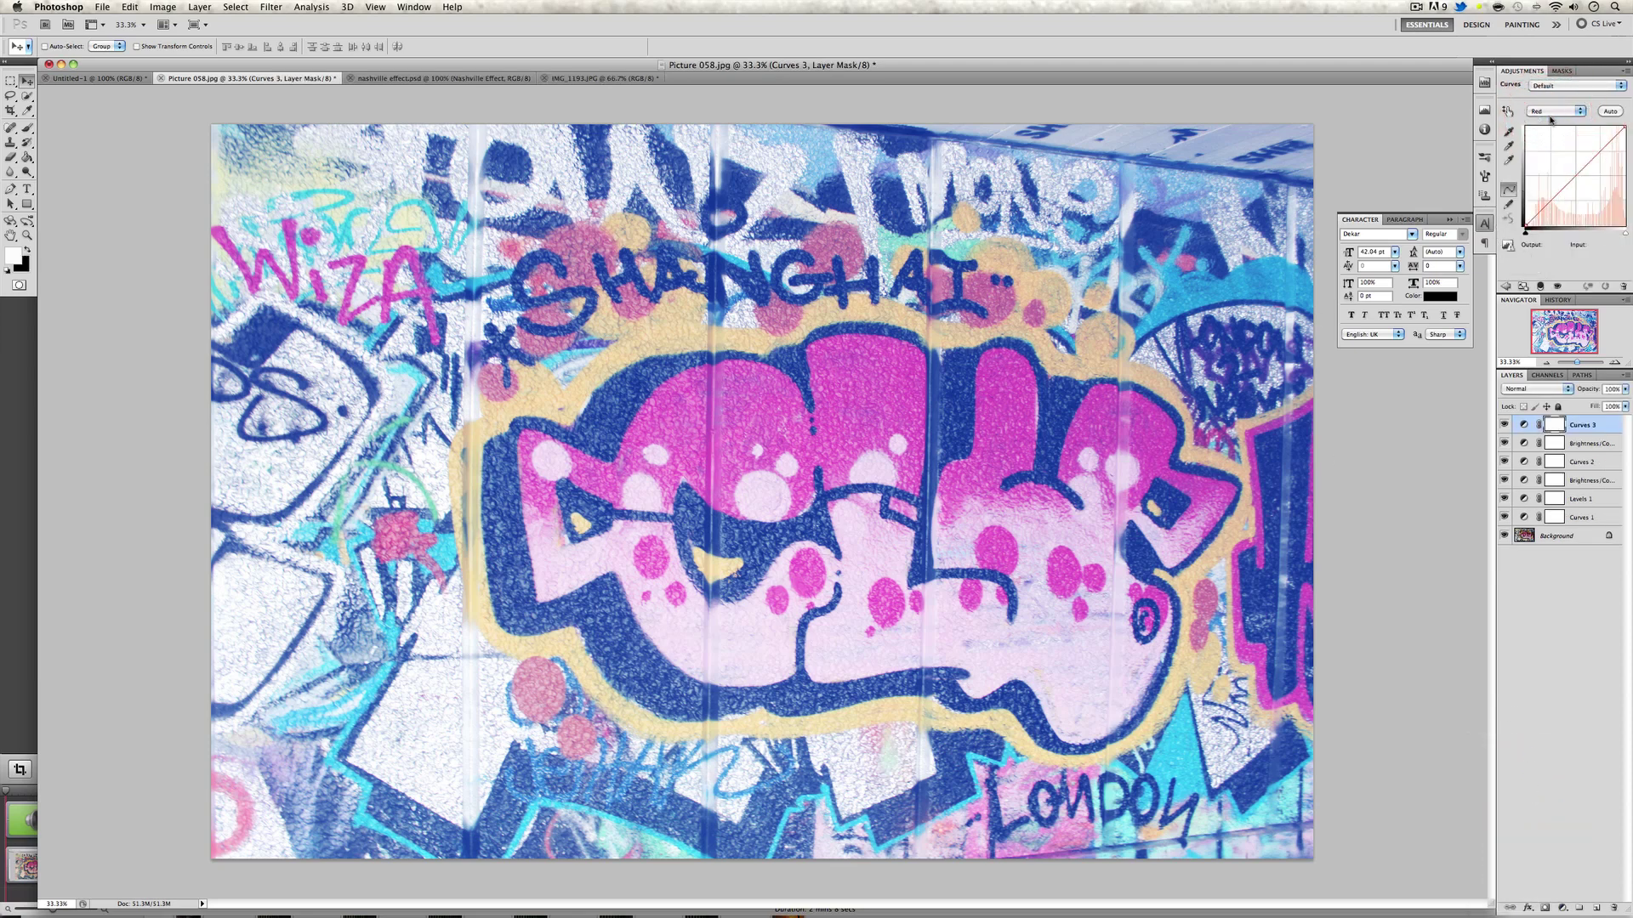
left_click_drag(1525, 229, 1525, 230)
left_click(1544, 246)
type("4")
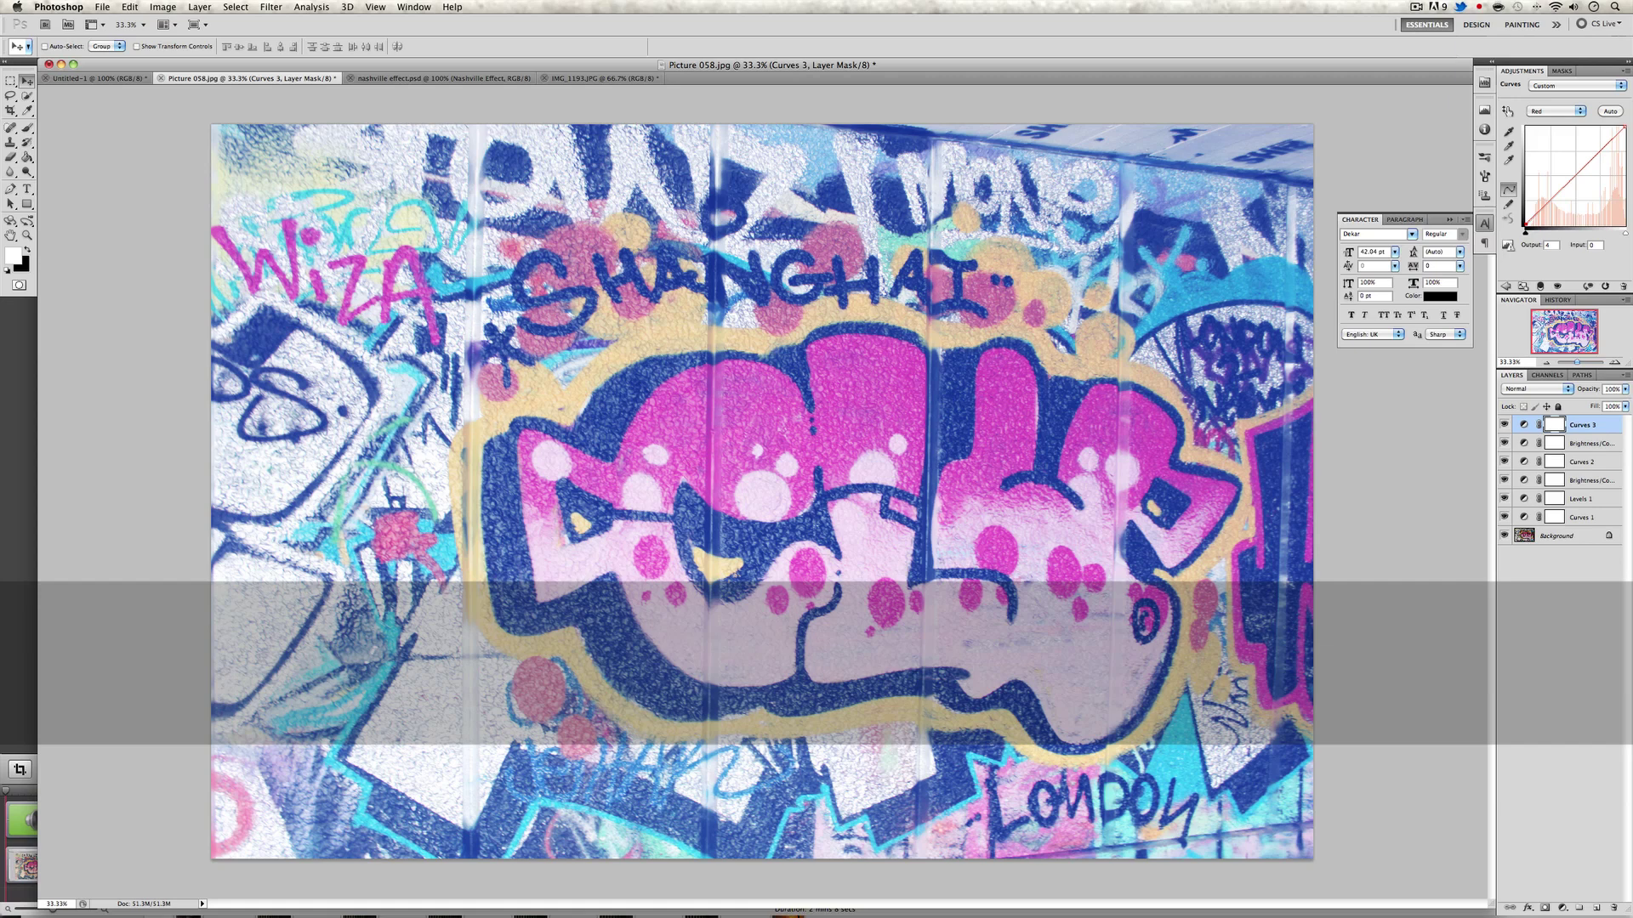
Set the Curves 3 Blue channel black point output to 14
left_click(1554, 110)
left_click(1557, 128)
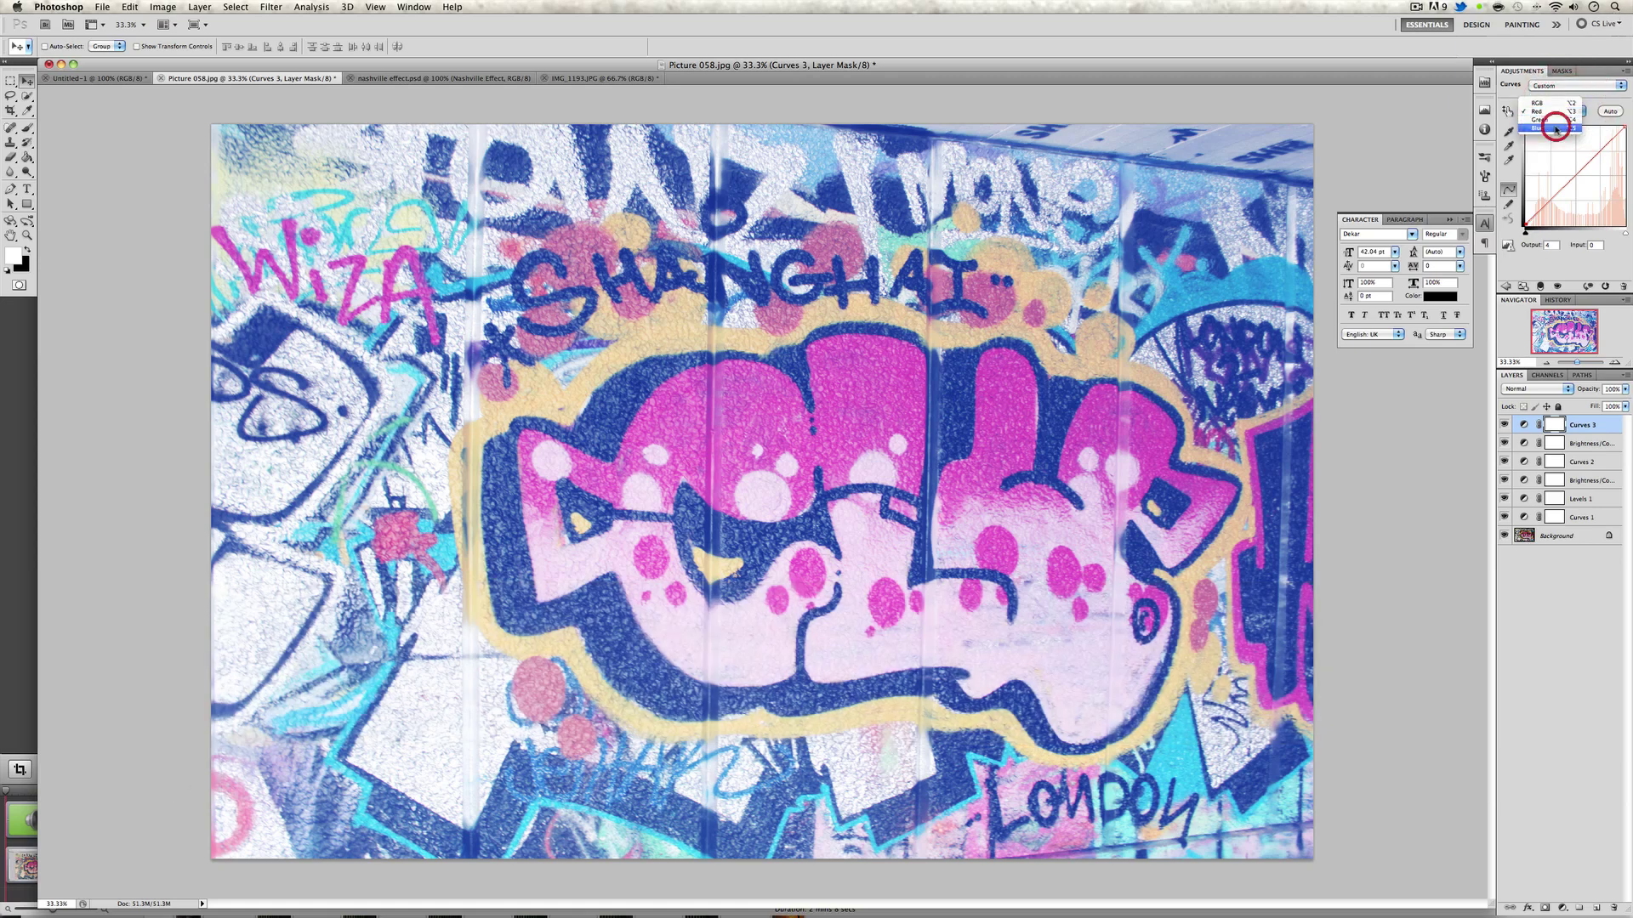
left_click(1528, 224)
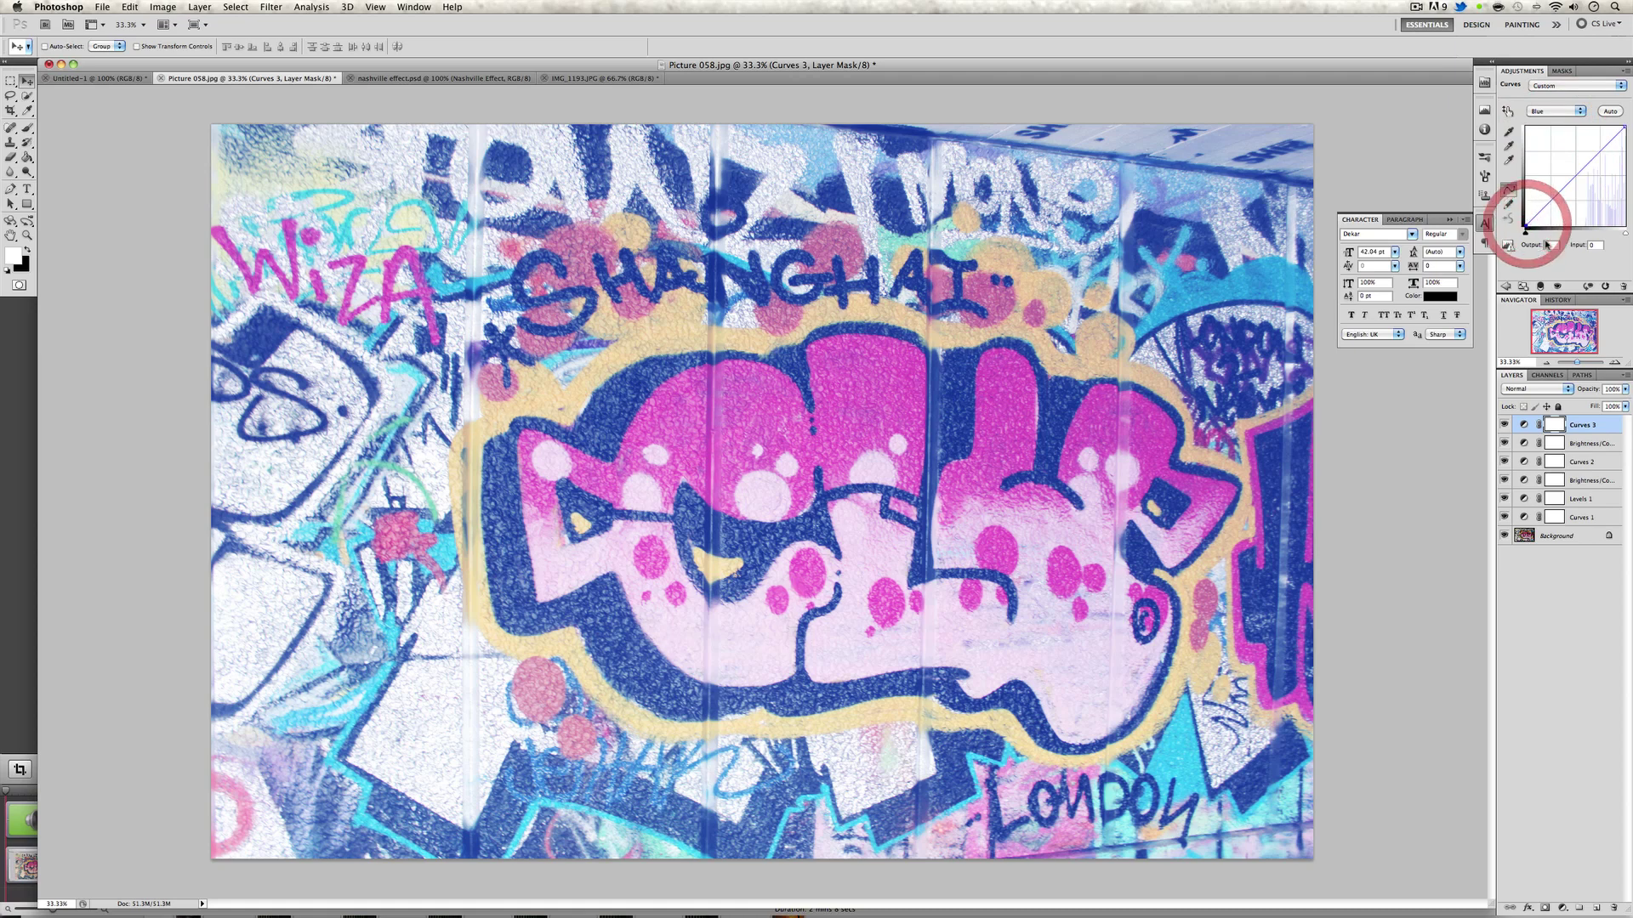
left_click(1551, 246)
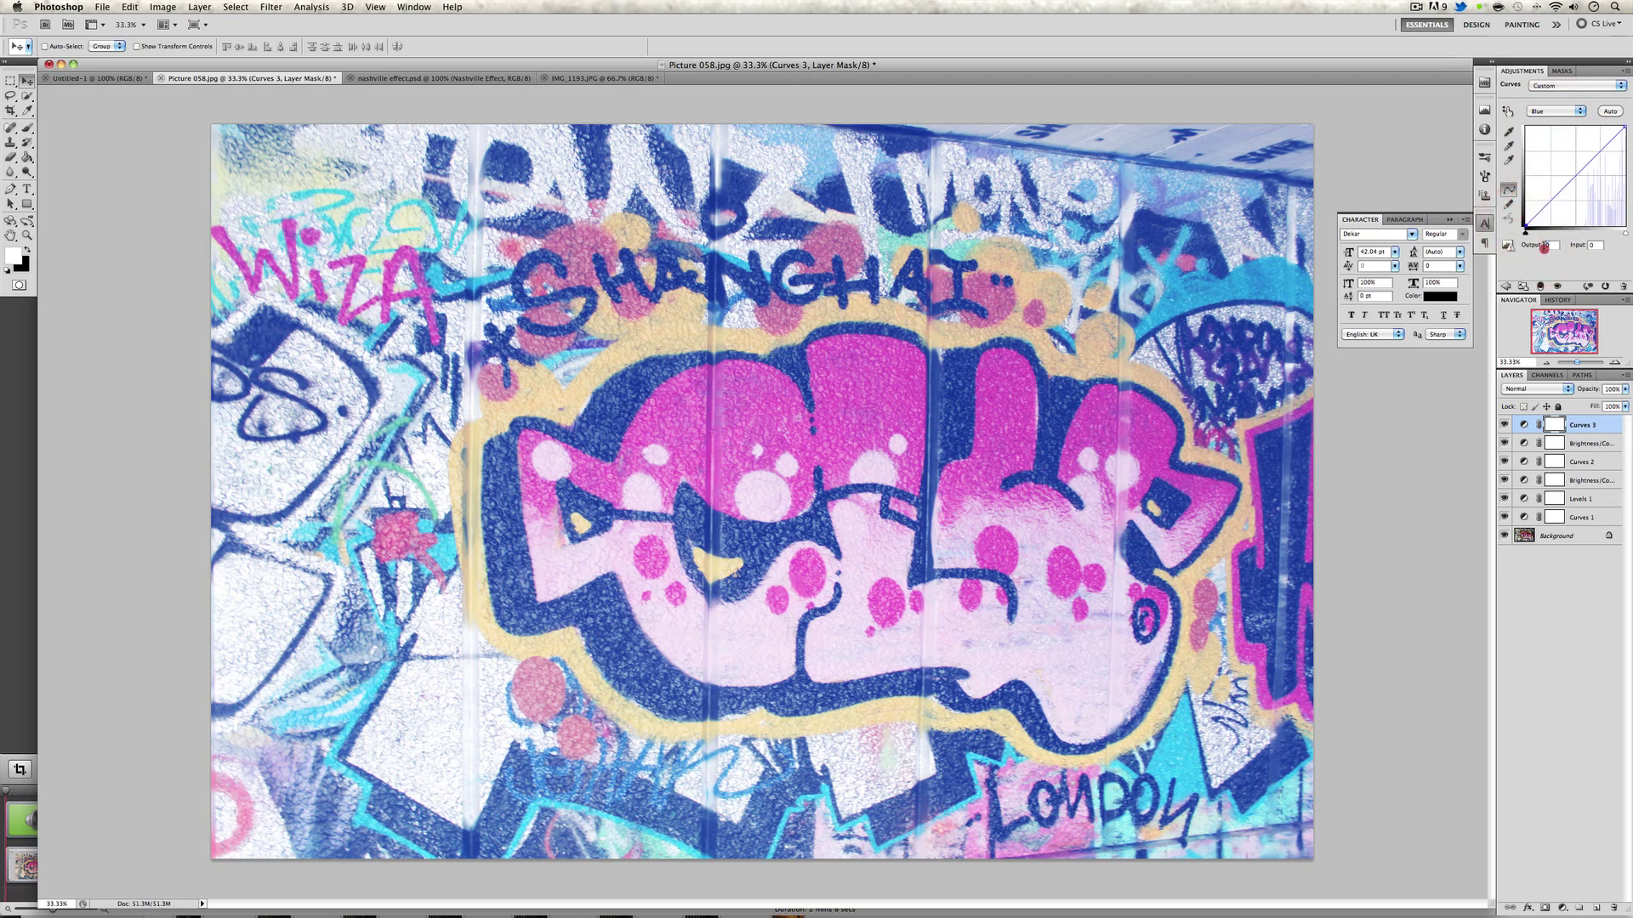
double_click(1549, 246)
type("14")
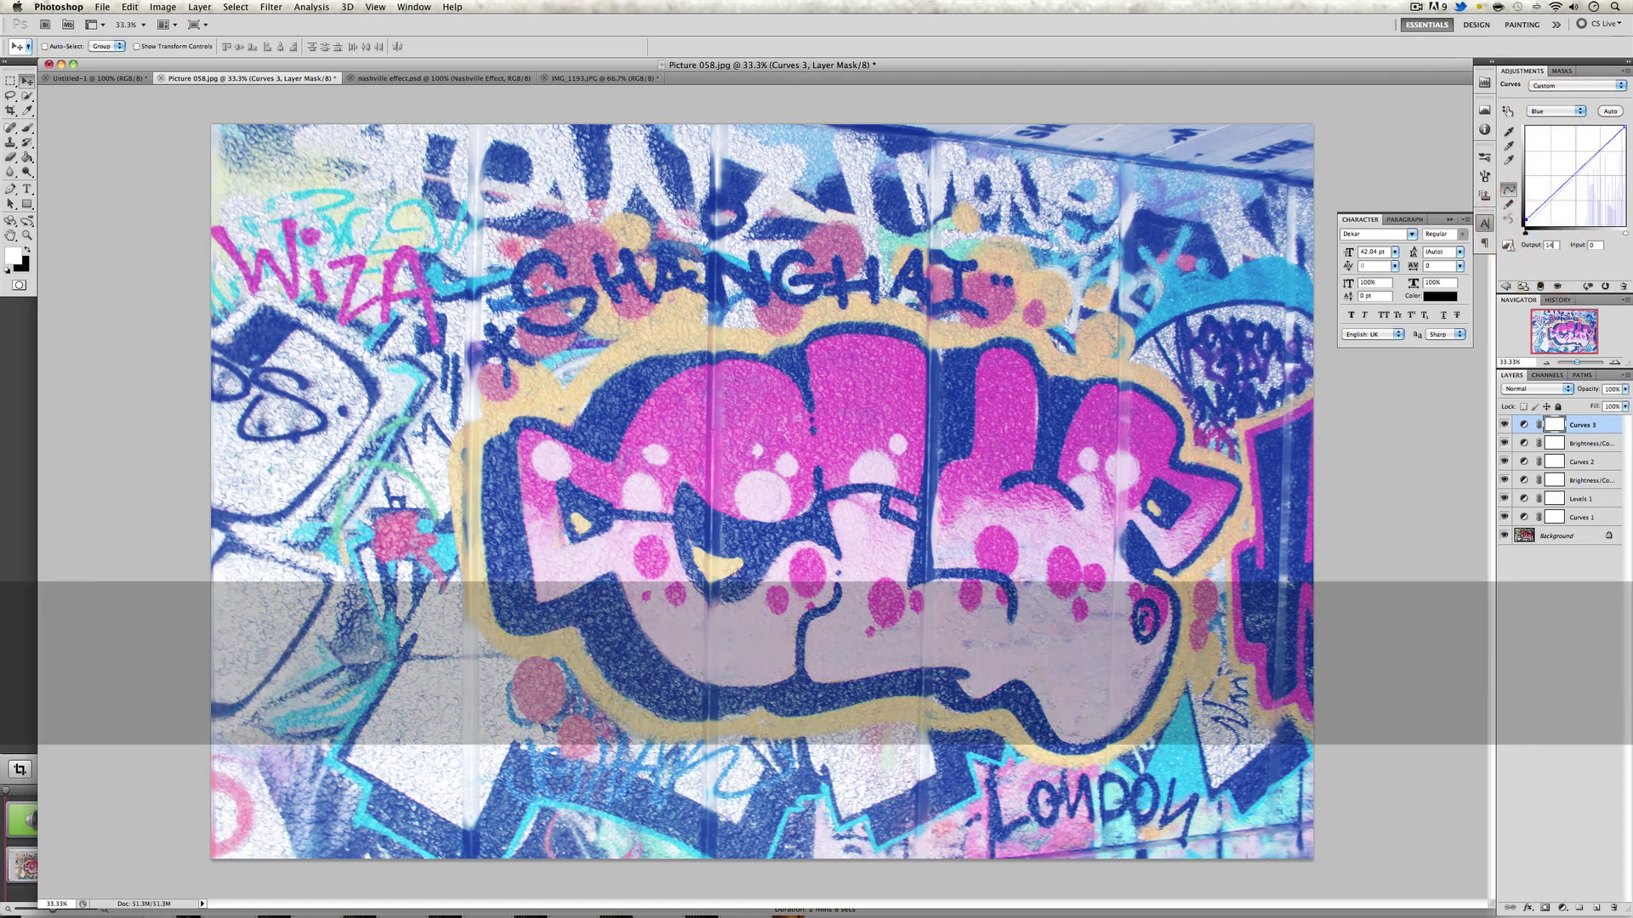
left_click(1550, 683)
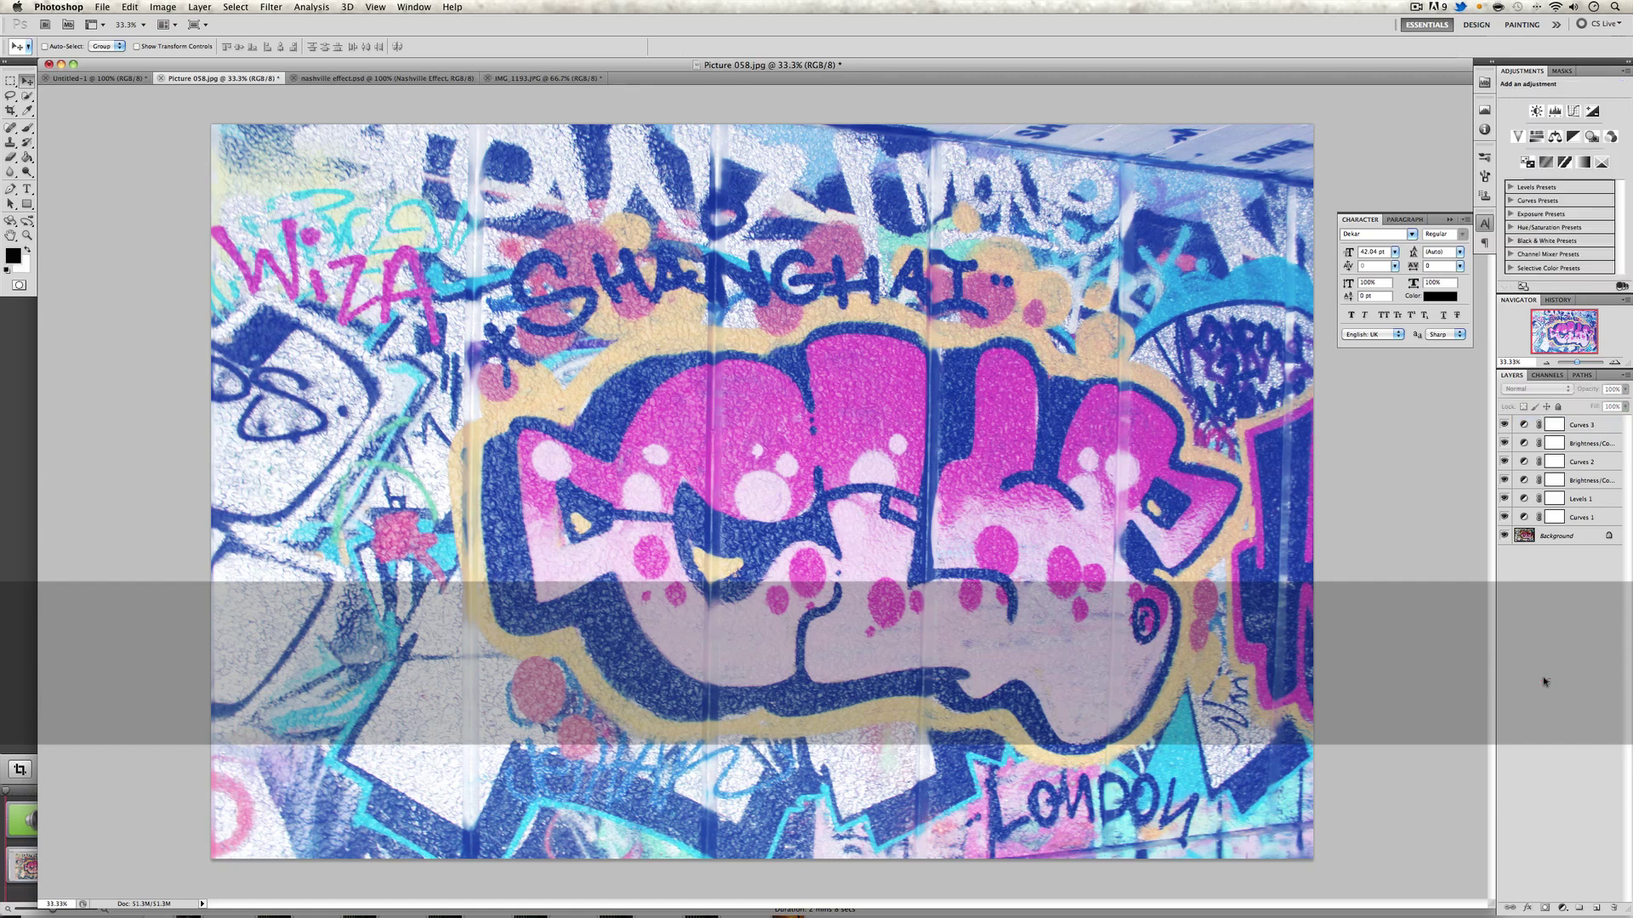
Add a peach #ffdaad Solid Color fill layer set to Multiply blend mode
left_click(1562, 908)
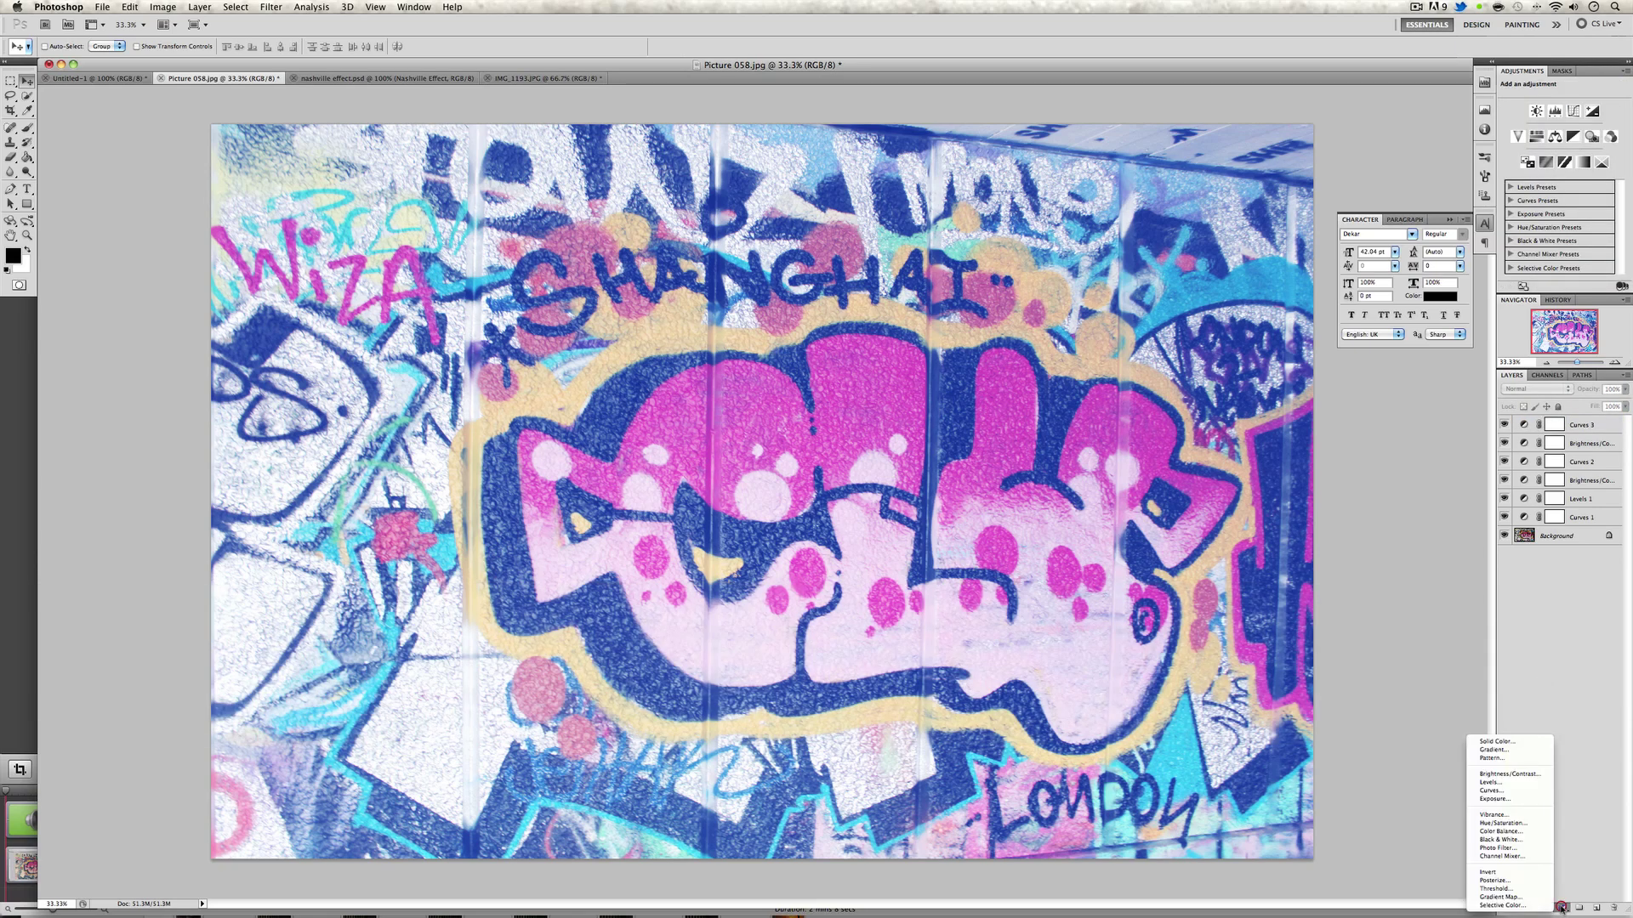
left_click(1543, 746)
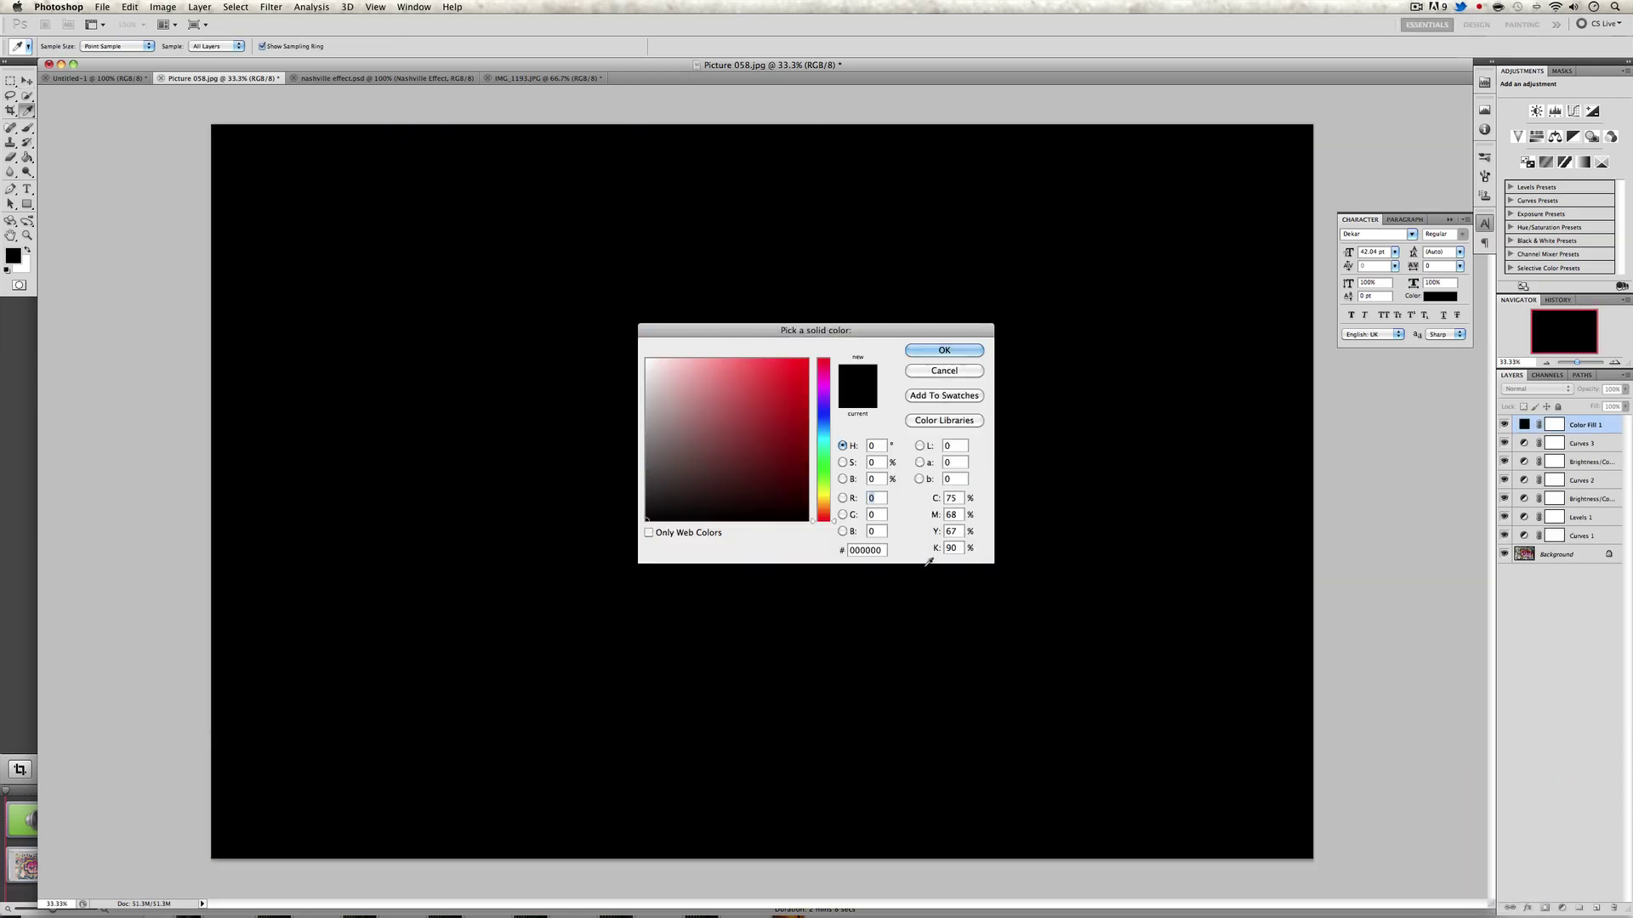
left_click(847, 551)
type("ff")
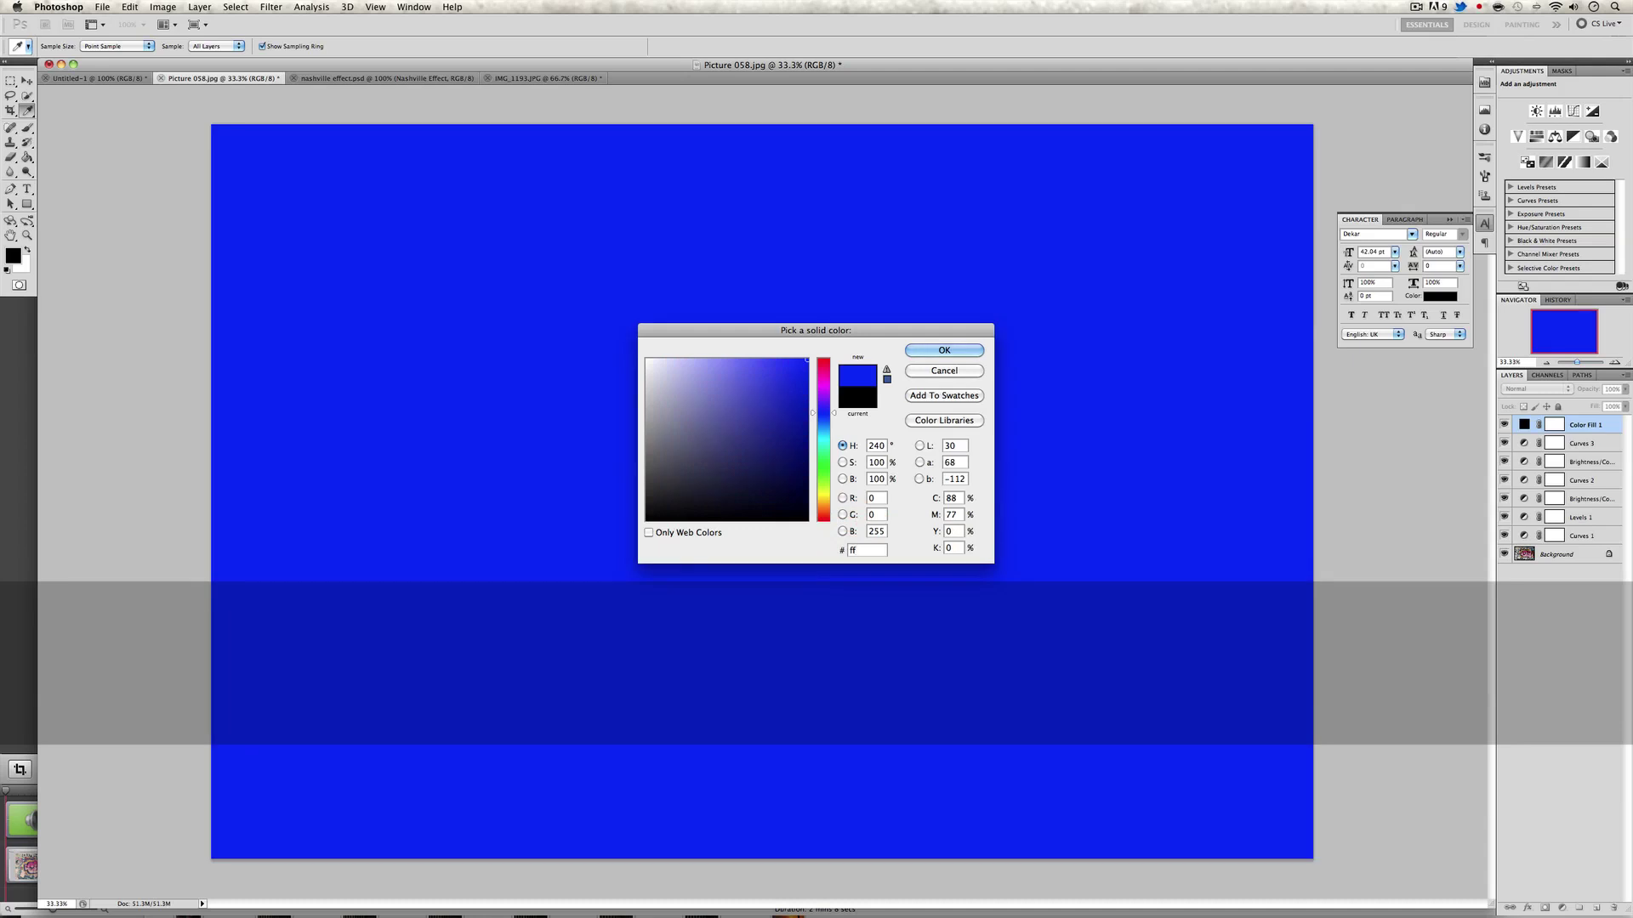
type("daad")
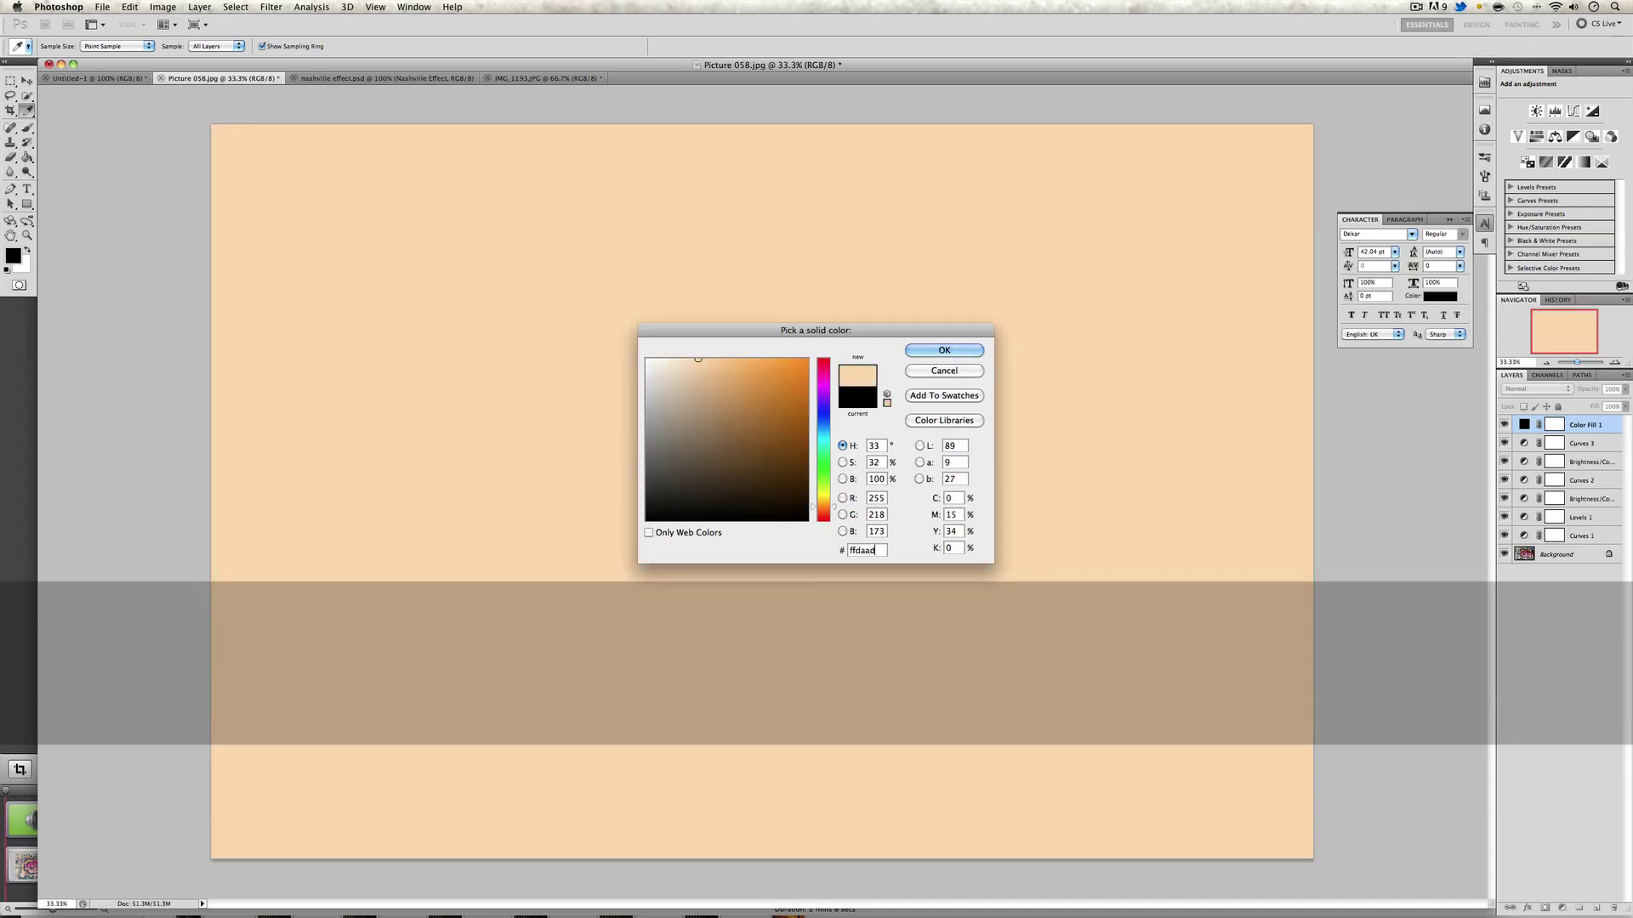
left_click(940, 350)
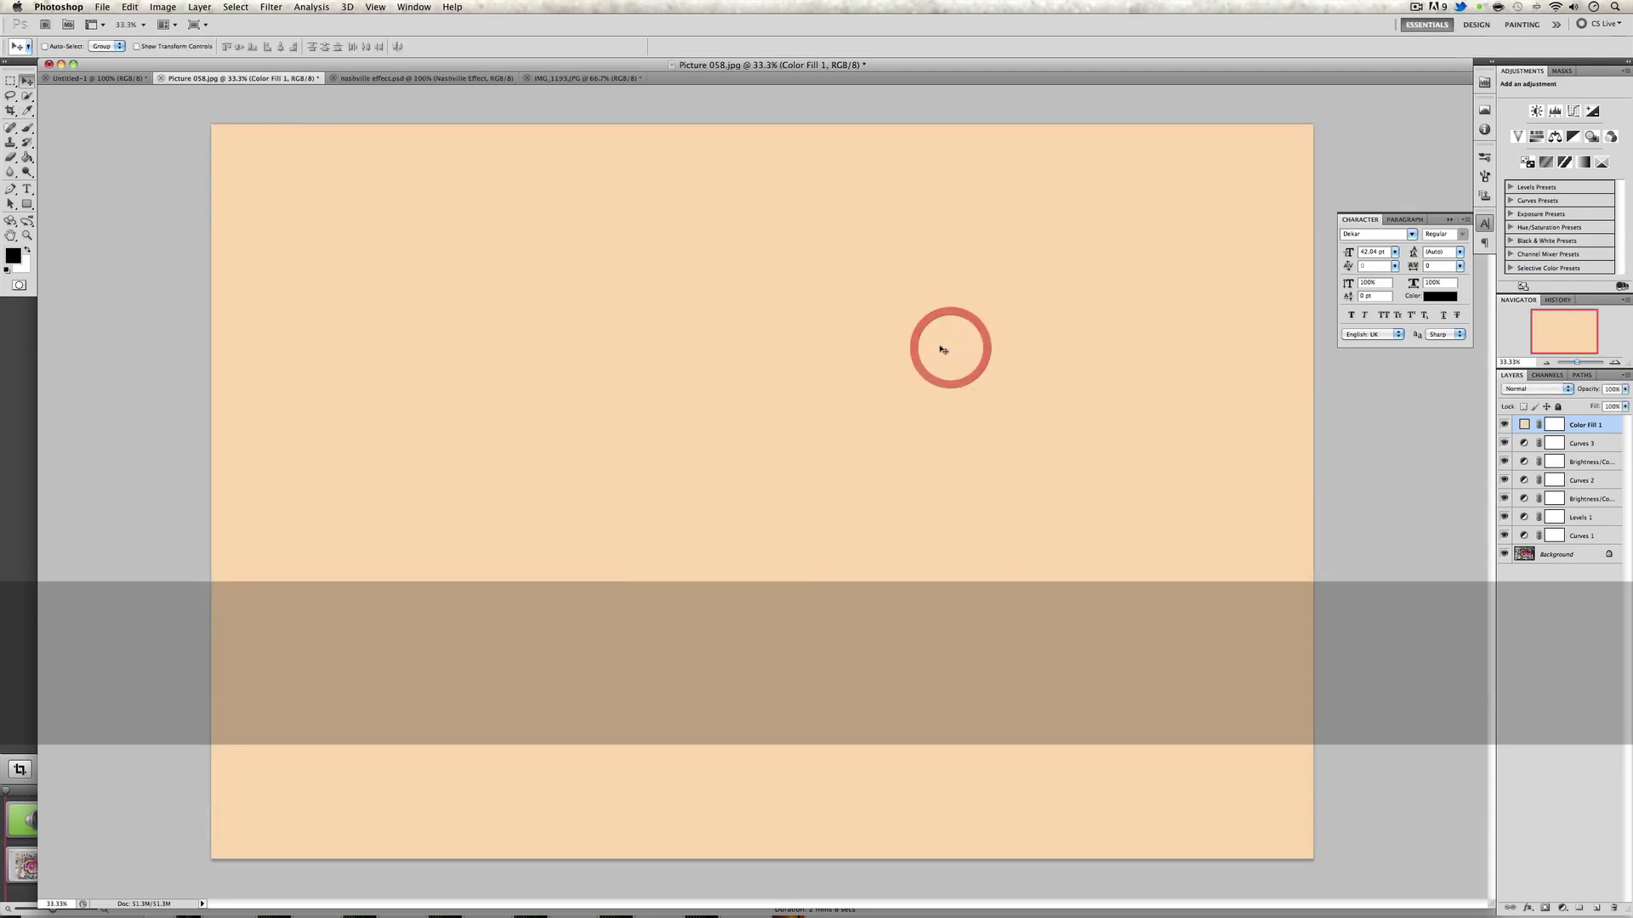
left_click(1565, 391)
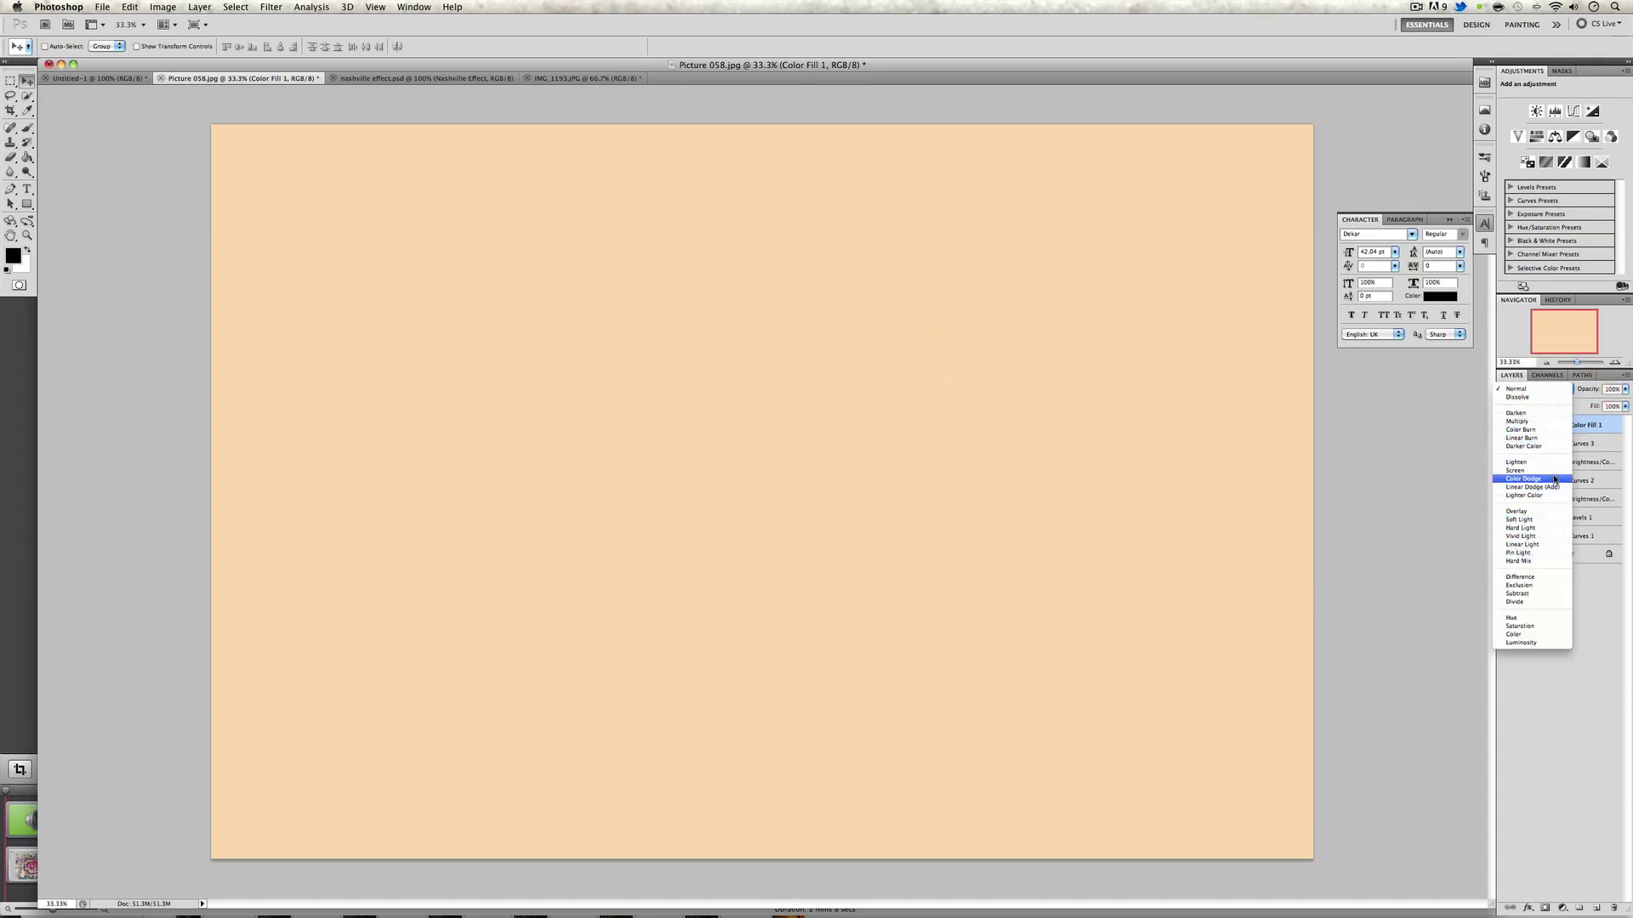
left_click(1555, 423)
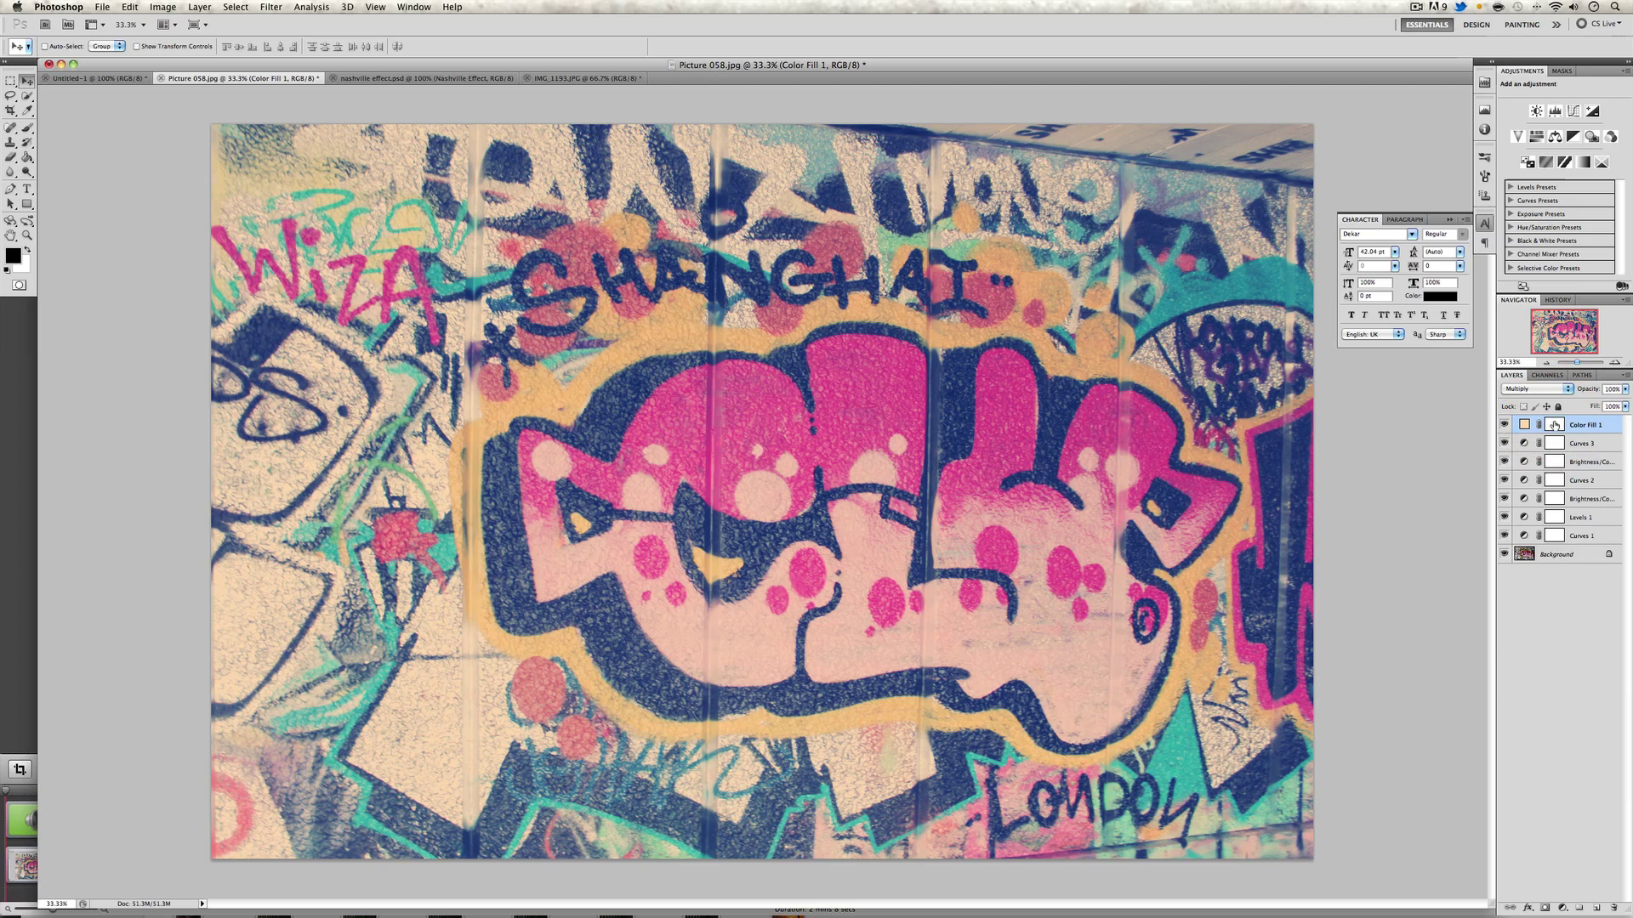
Create a new layer group named 'Nashville Effect'
left_click(1564, 586)
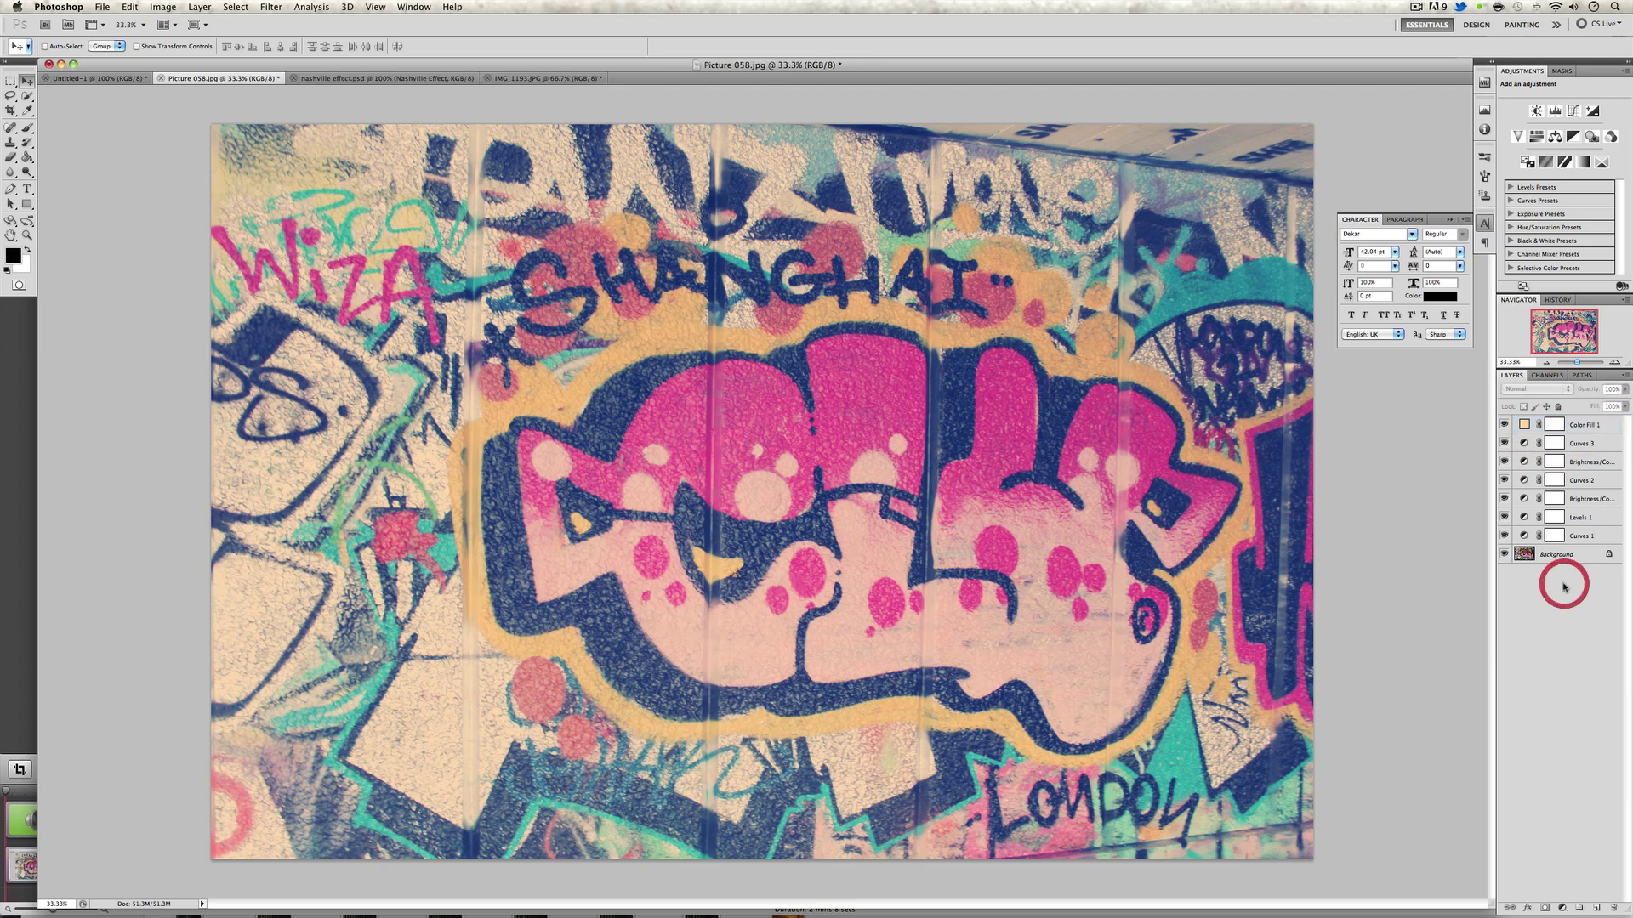
left_click(1578, 909)
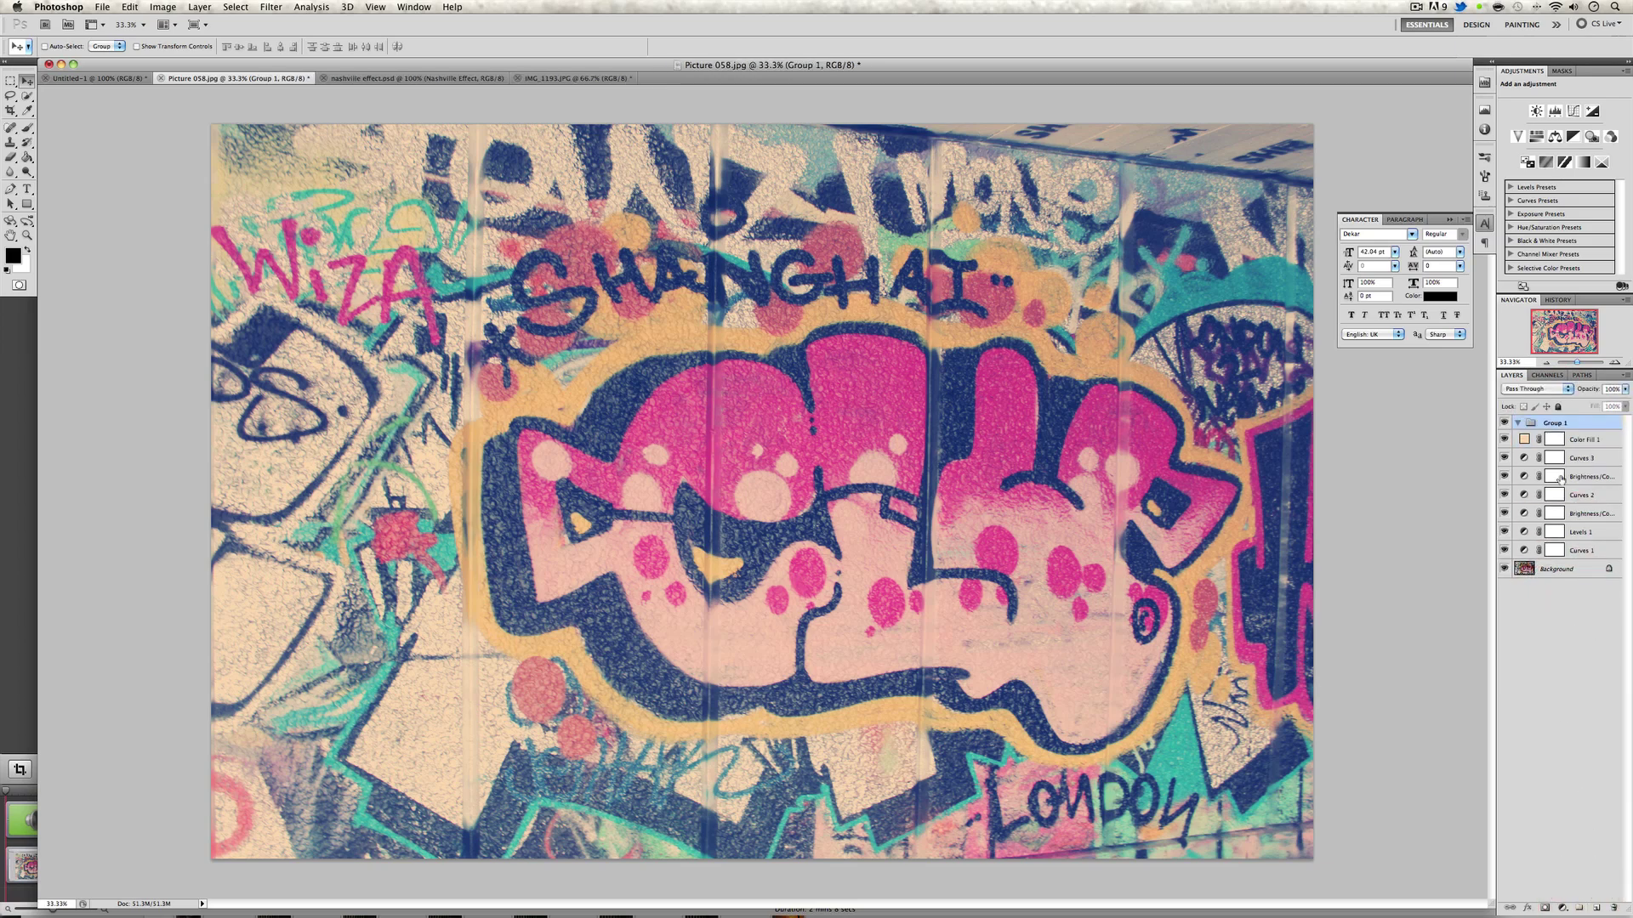
double_click(1553, 423)
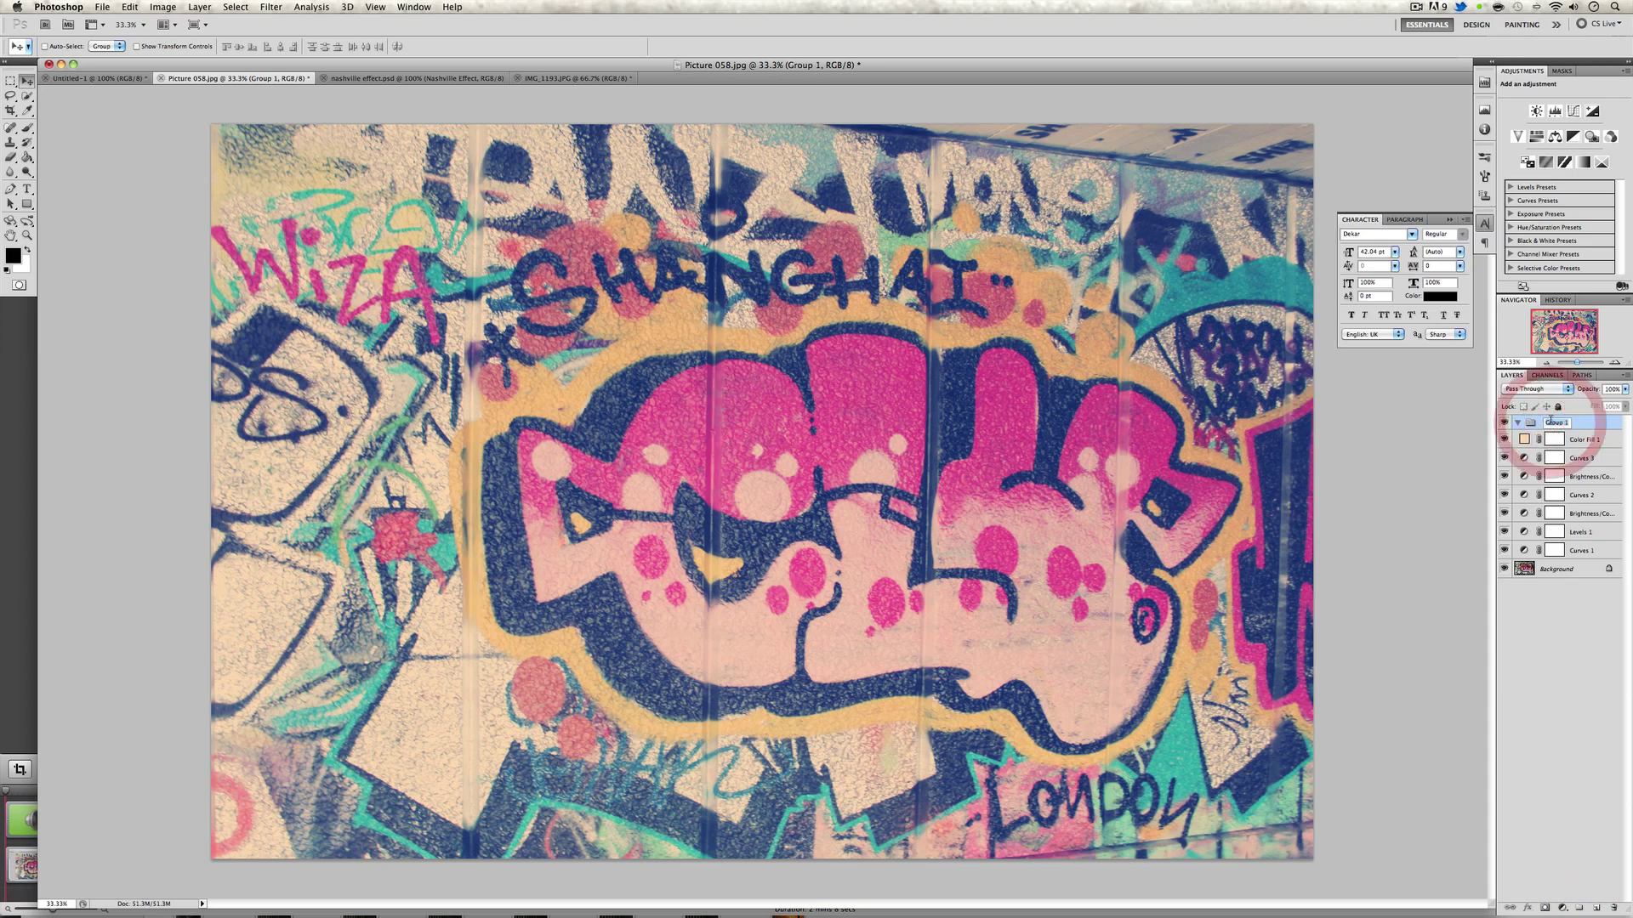
type("Nashville")
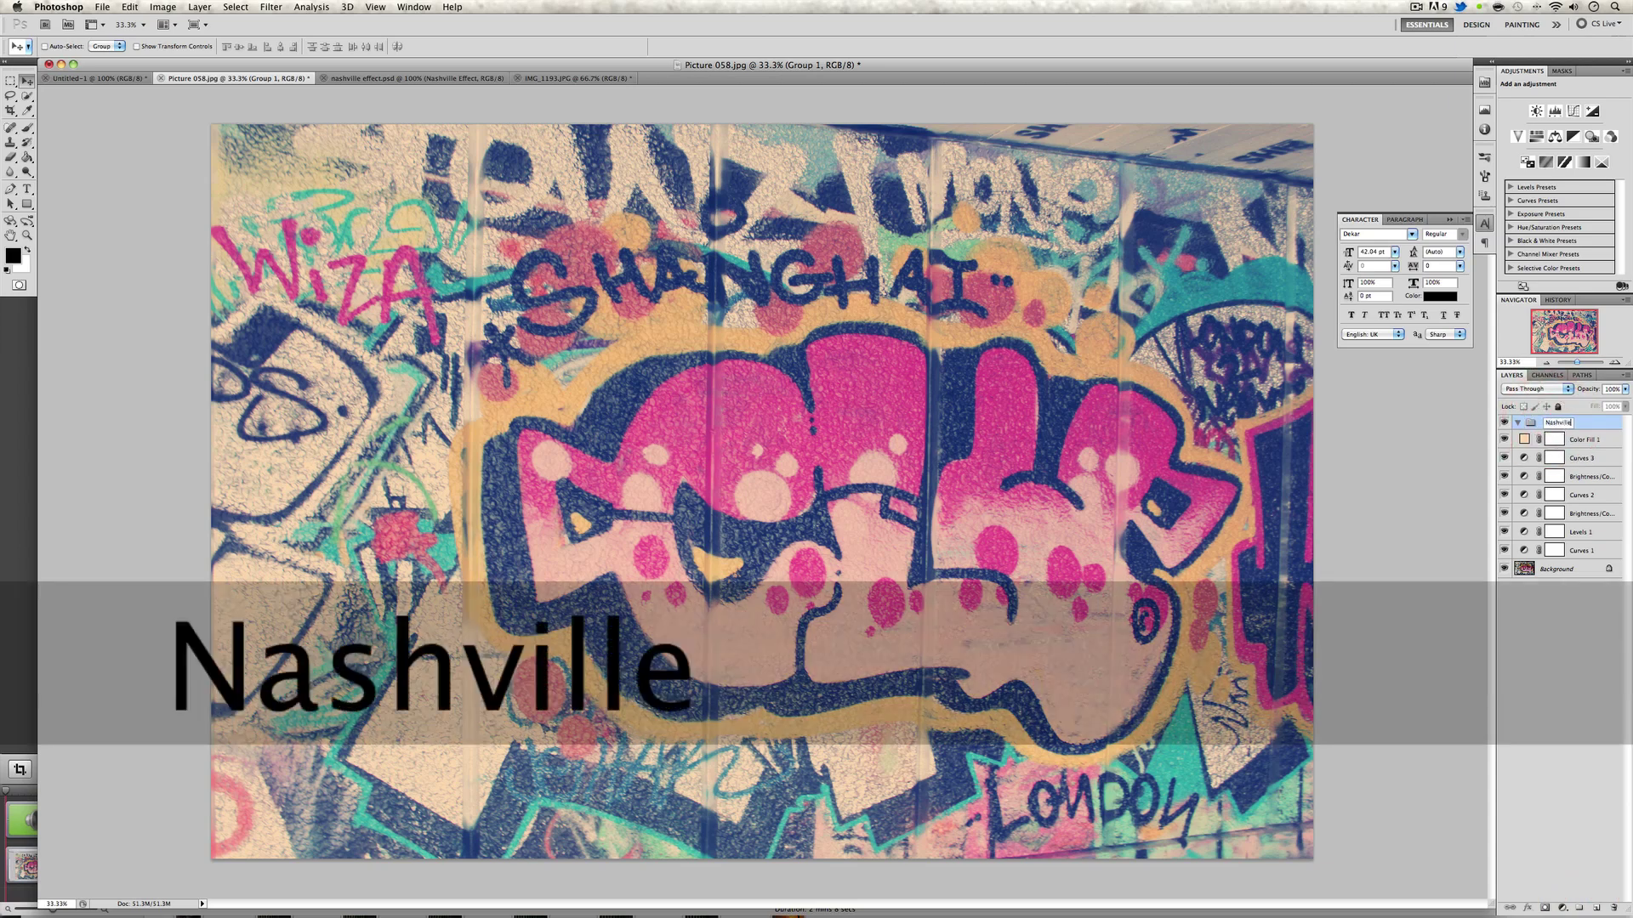
type(" Effect")
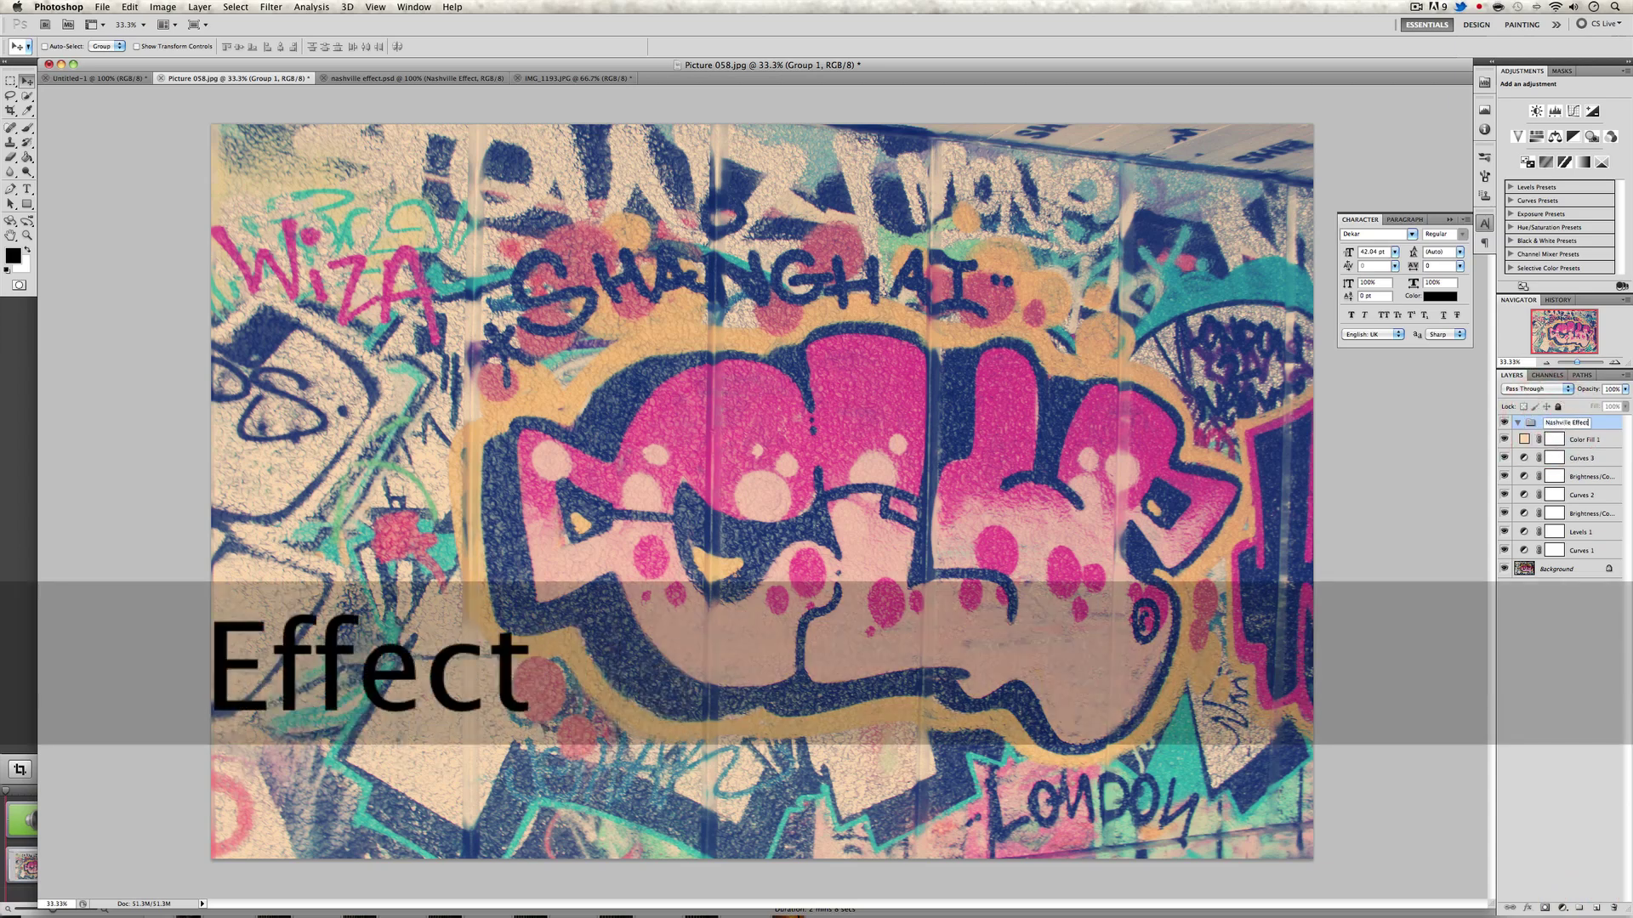
left_click(1565, 619)
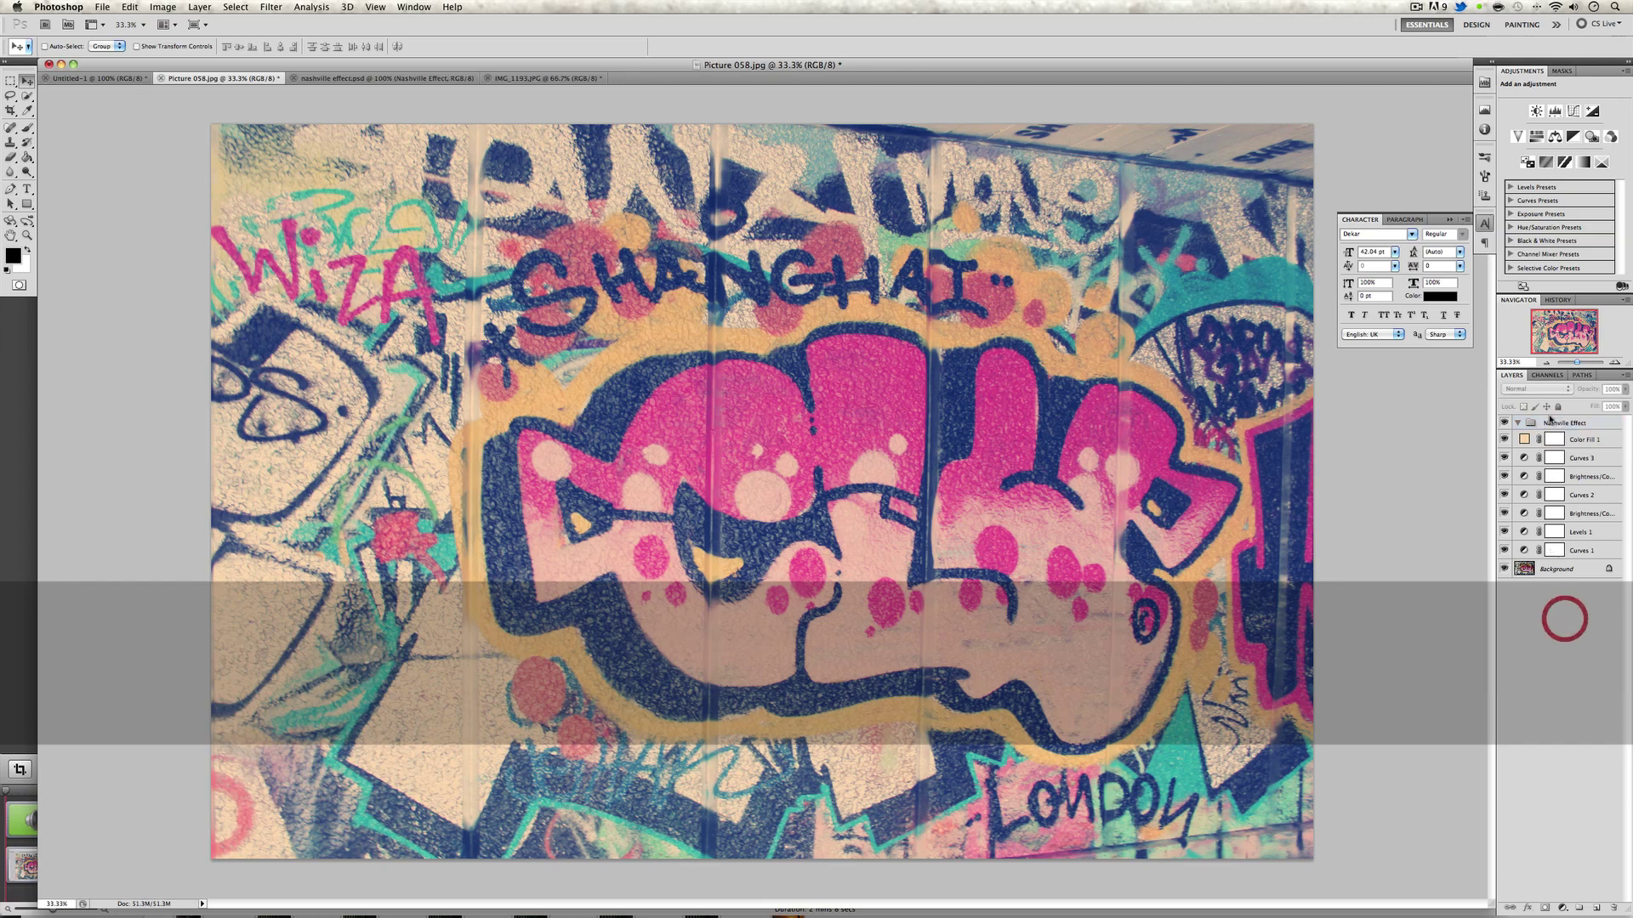
Move the seven layers from Color Fill 1 down to Curves 1 into the Nashville Effect group
left_click(1518, 423)
left_click(1573, 439)
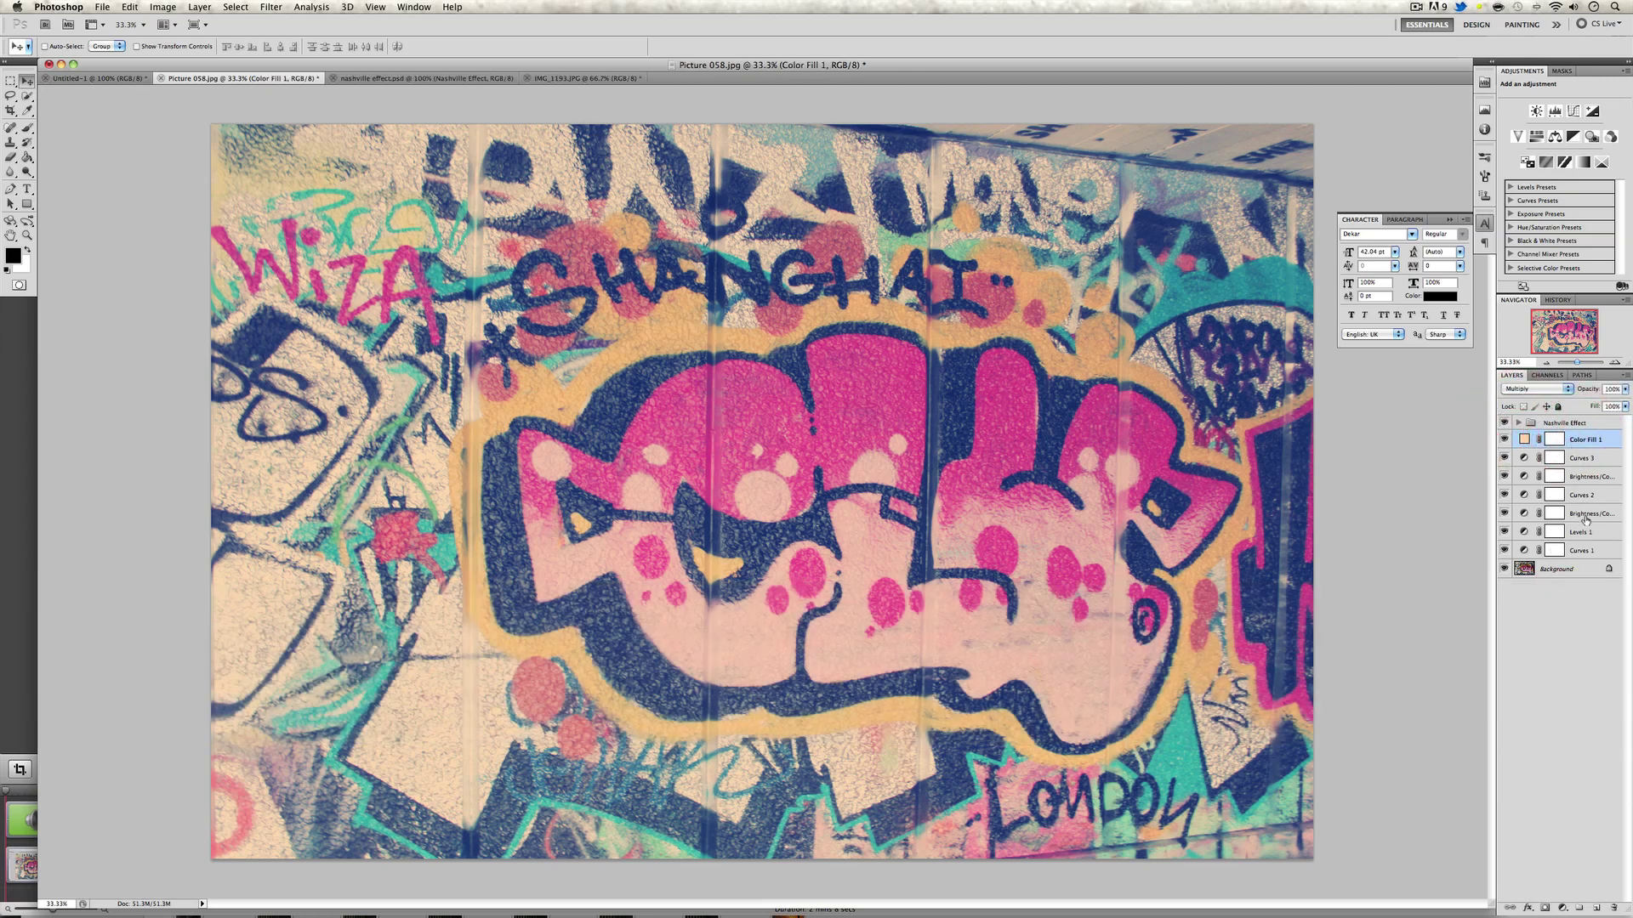
left_click(1582, 551, "shift")
left_click_drag(1571, 430, 1569, 426)
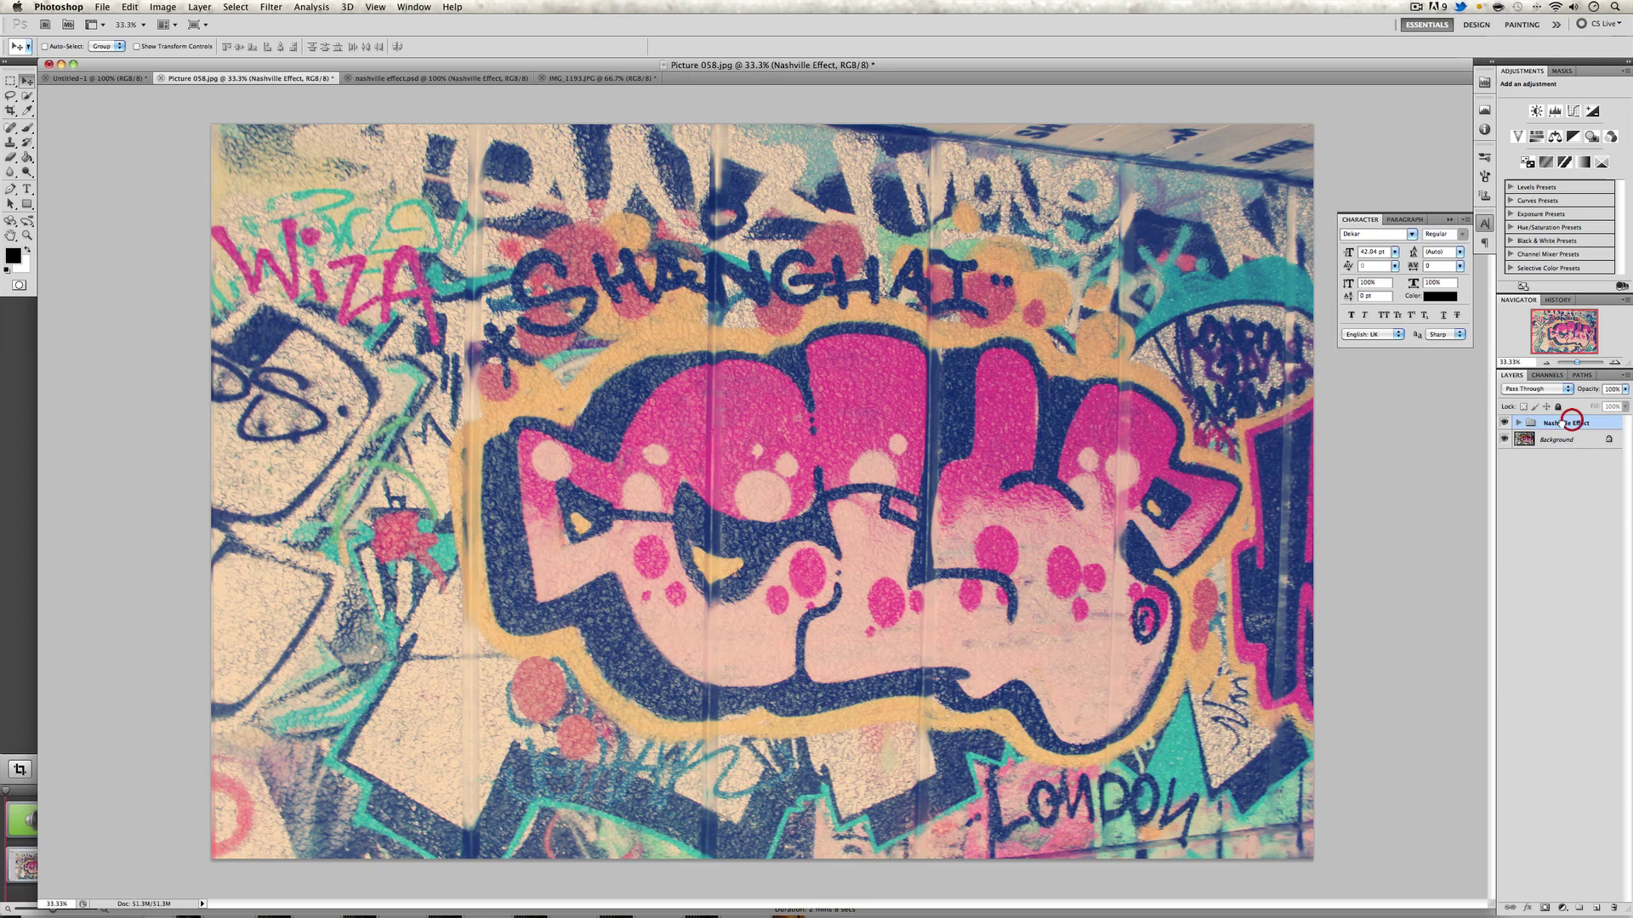
Reduce the Nashville Effect group's opacity so the graffiti tint looks subtler
left_click(1625, 389)
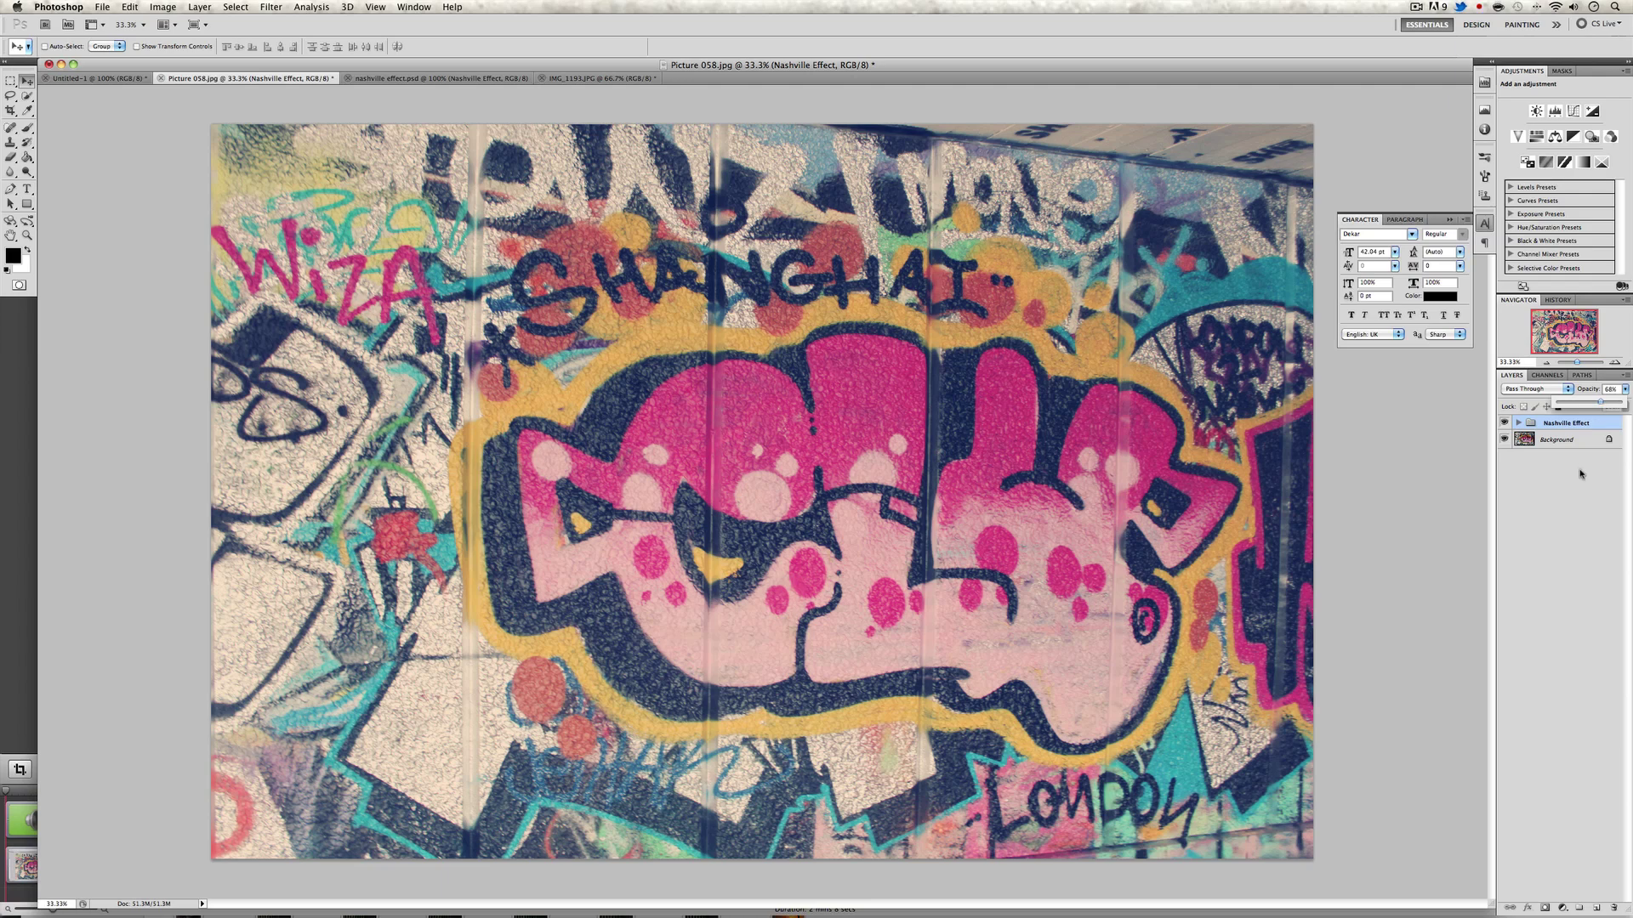
left_click(1579, 468)
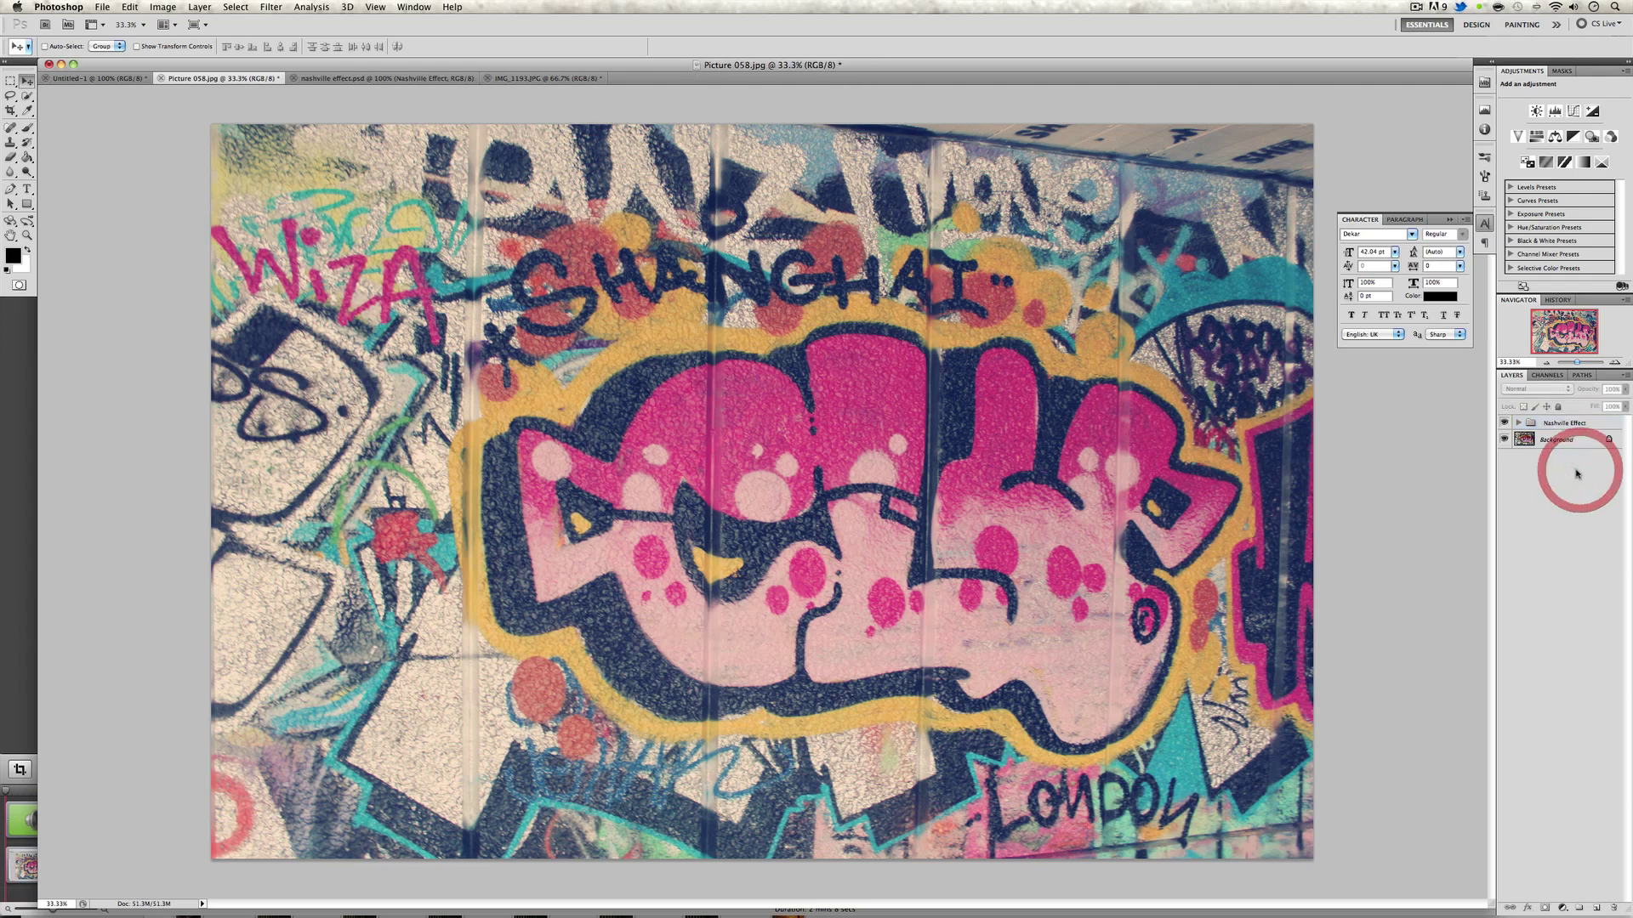
Switch to the nashville effect.psd document containing only the Nashville Effect group
left_click(380, 77)
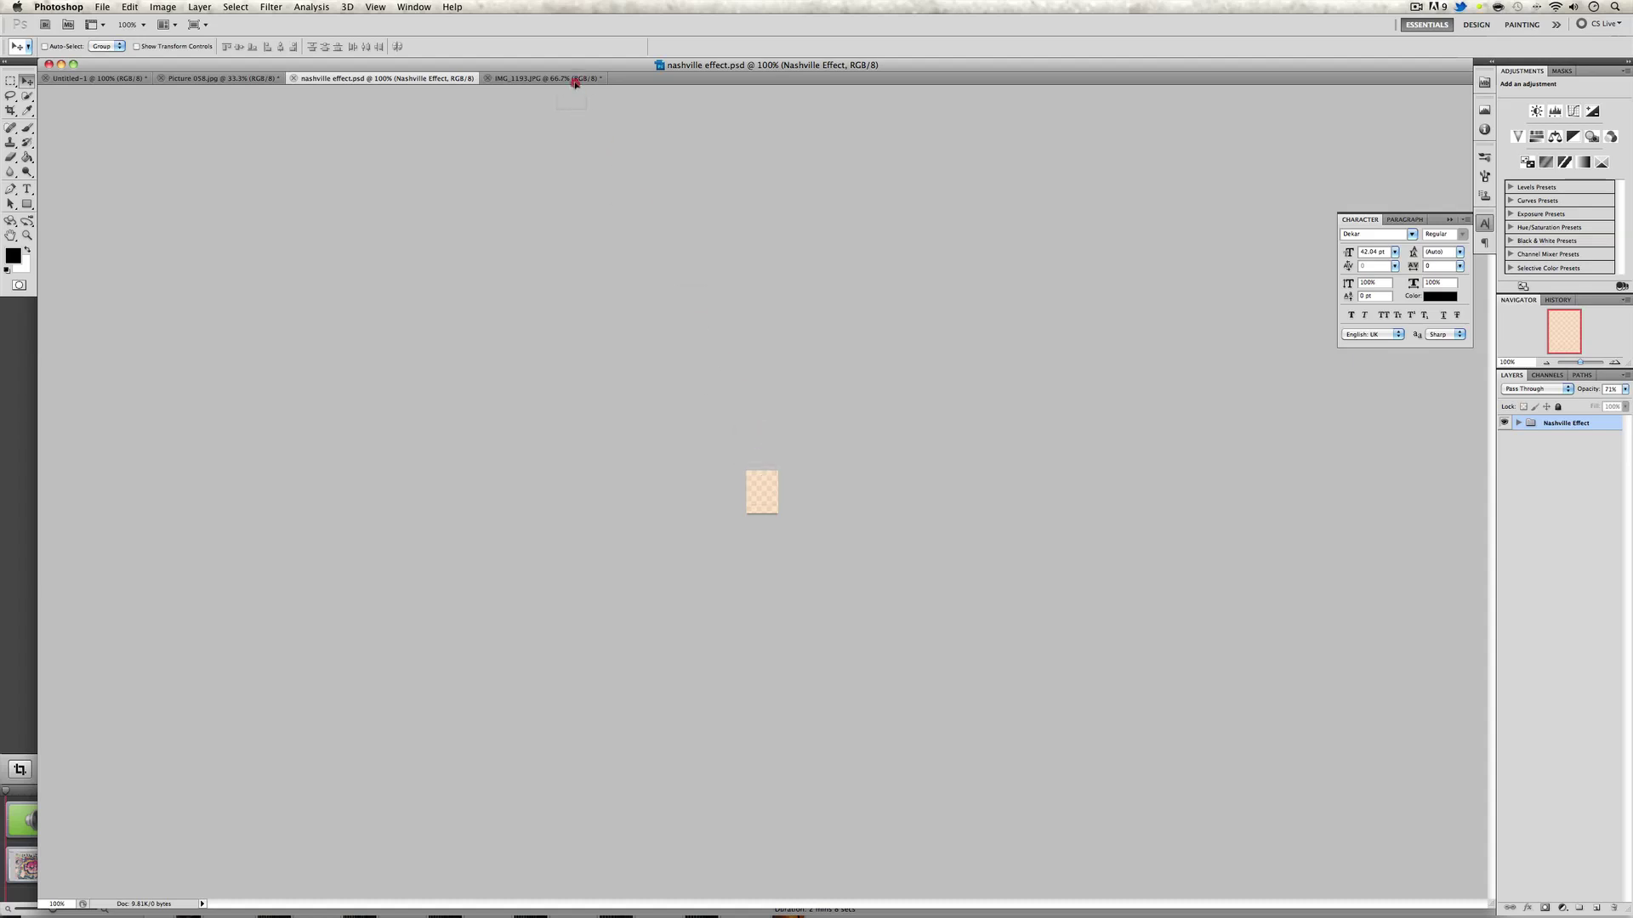
Copy the Nashville Effect group into IMG_1193.JPG above the Background and adjust its opacity
left_click_drag(575, 82, 709, 358)
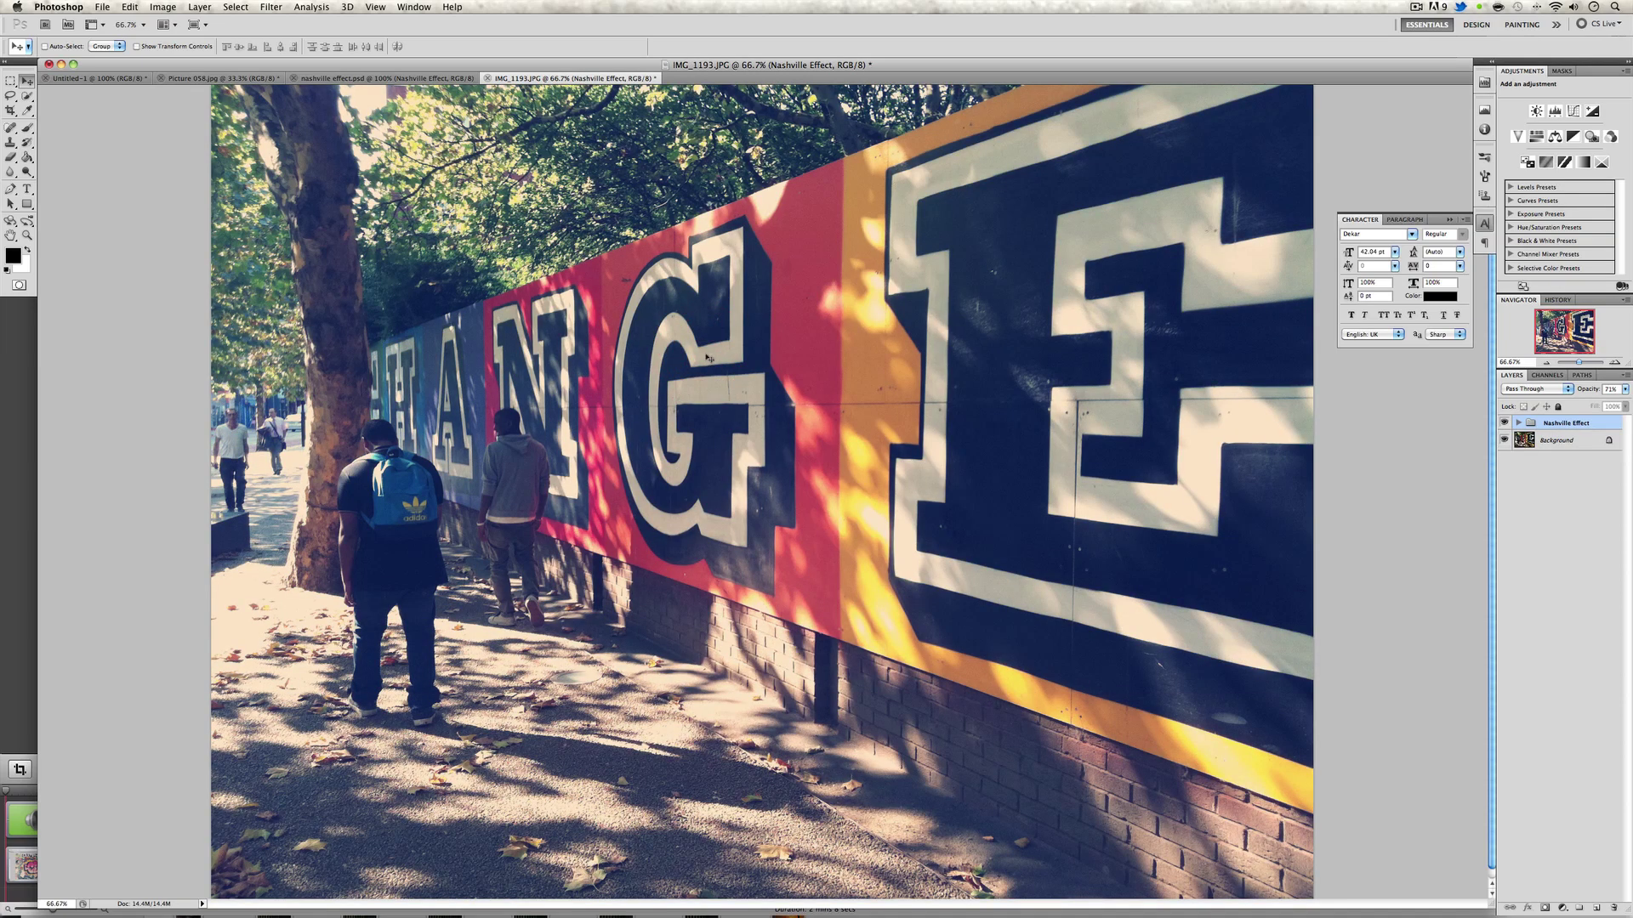
left_click(1624, 390)
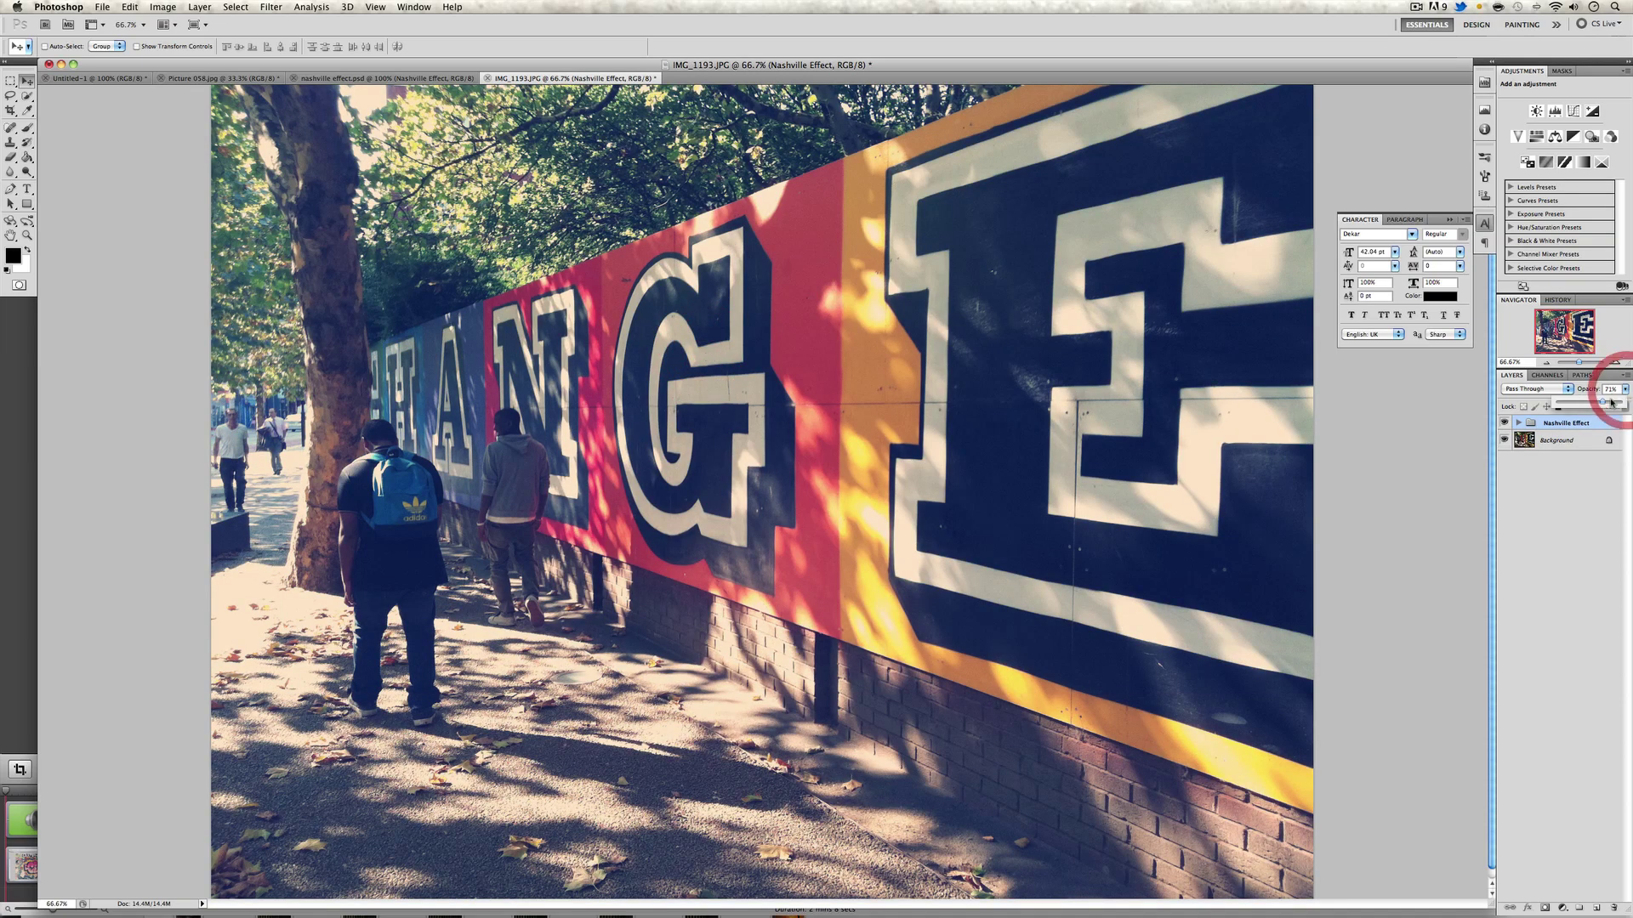
left_click_drag(1604, 405, 1615, 405)
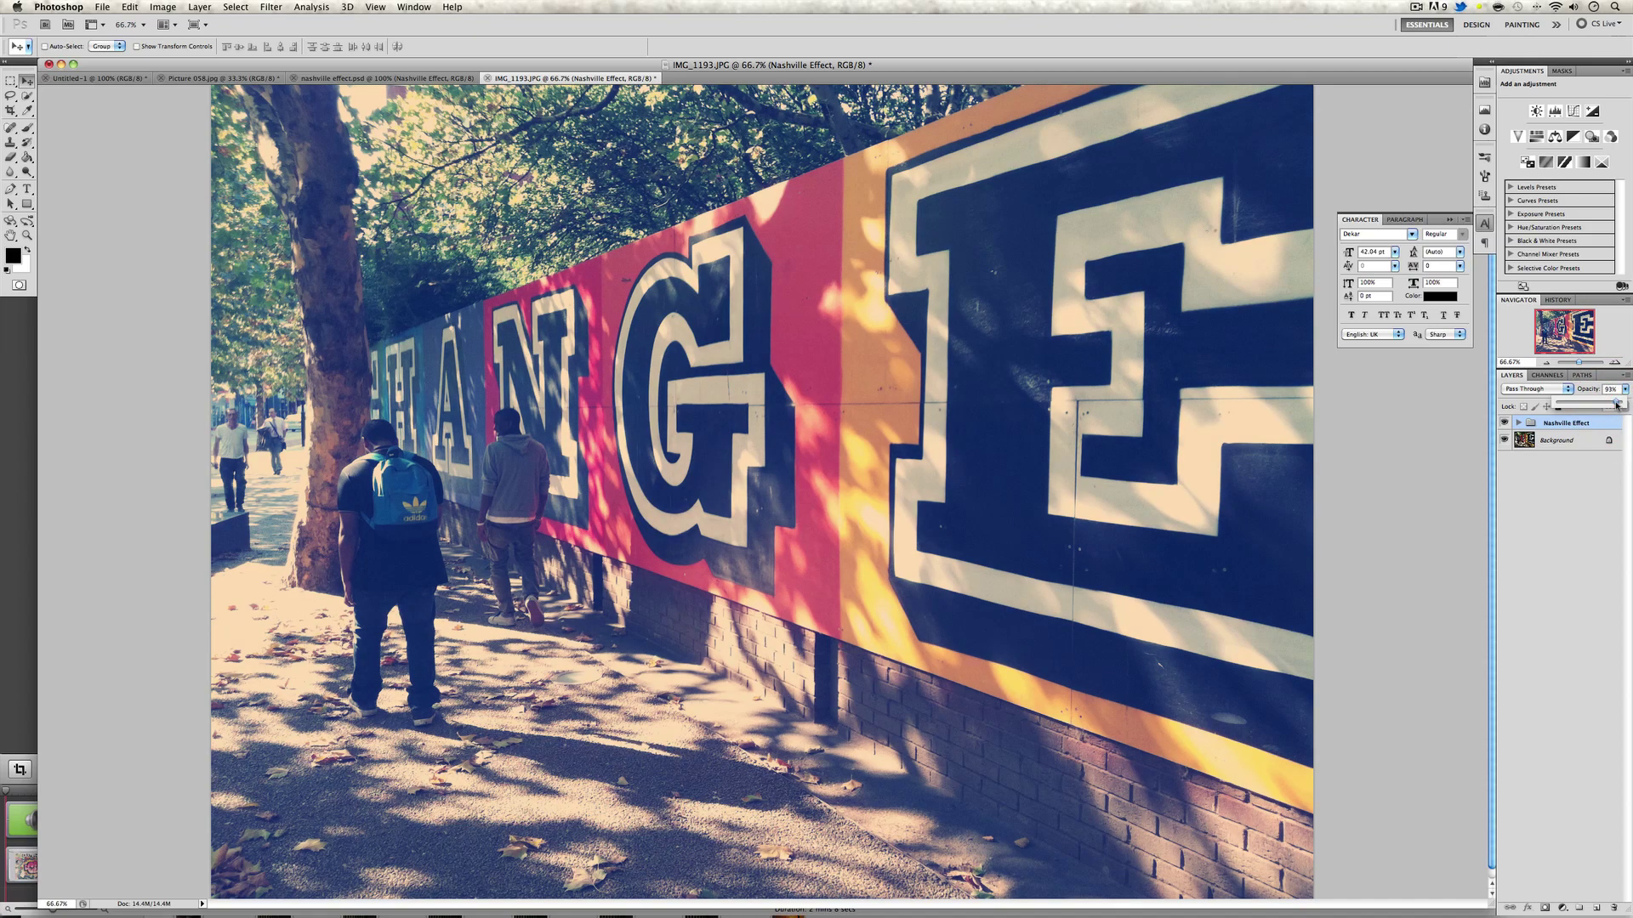